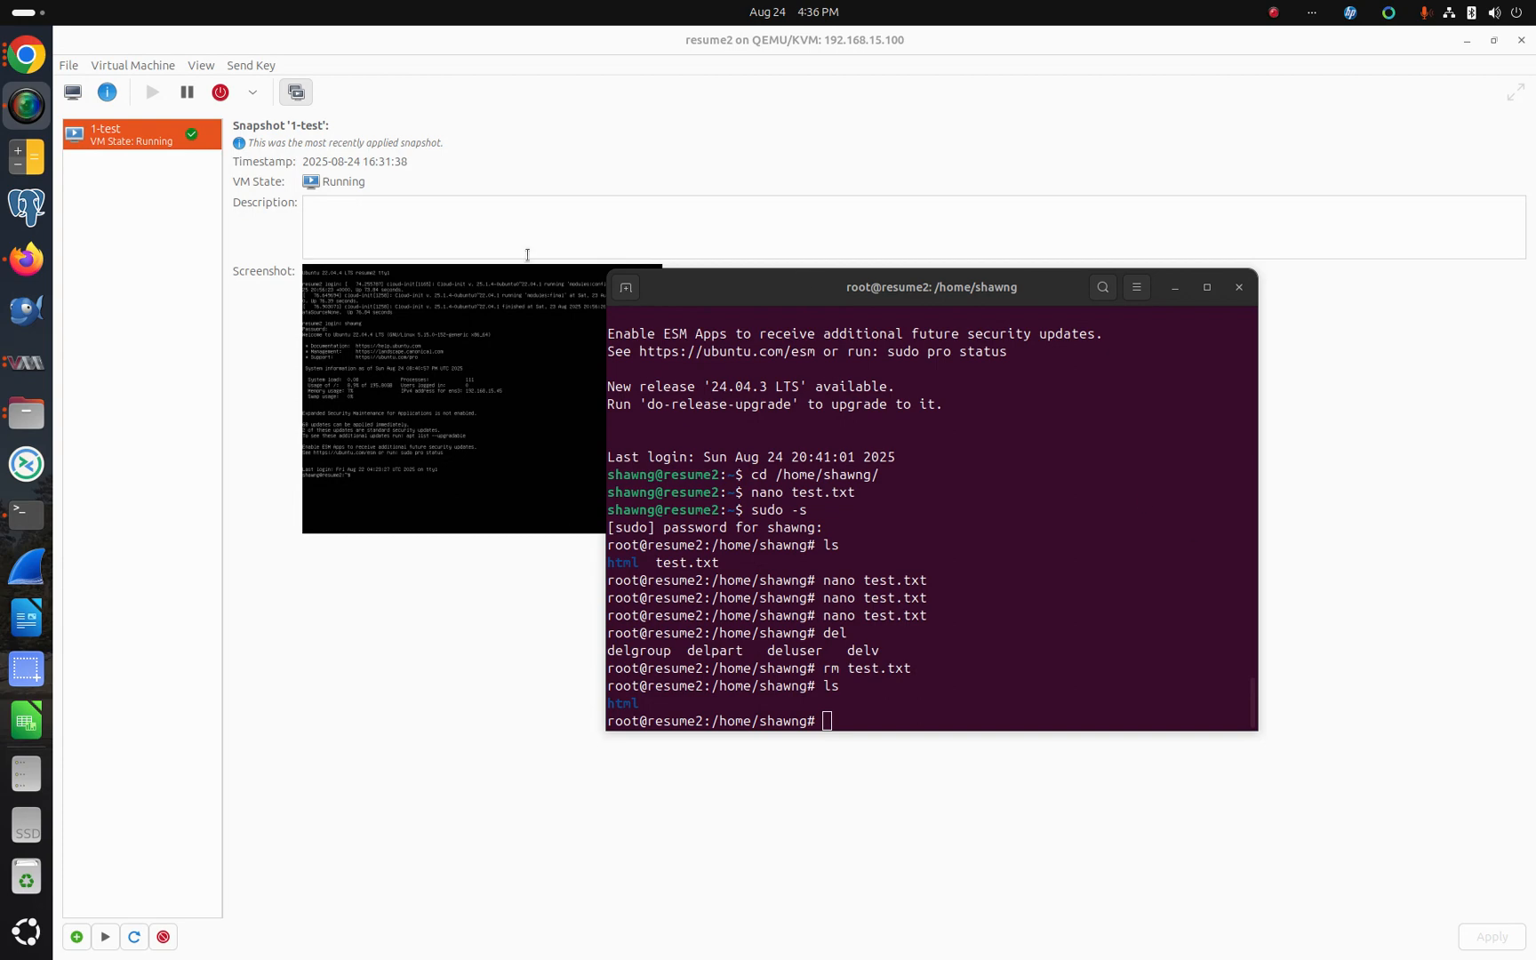
Step: Reload the resume web page in the browser to check the site is up, then return to the VM snapshot view
left_click(25, 55)
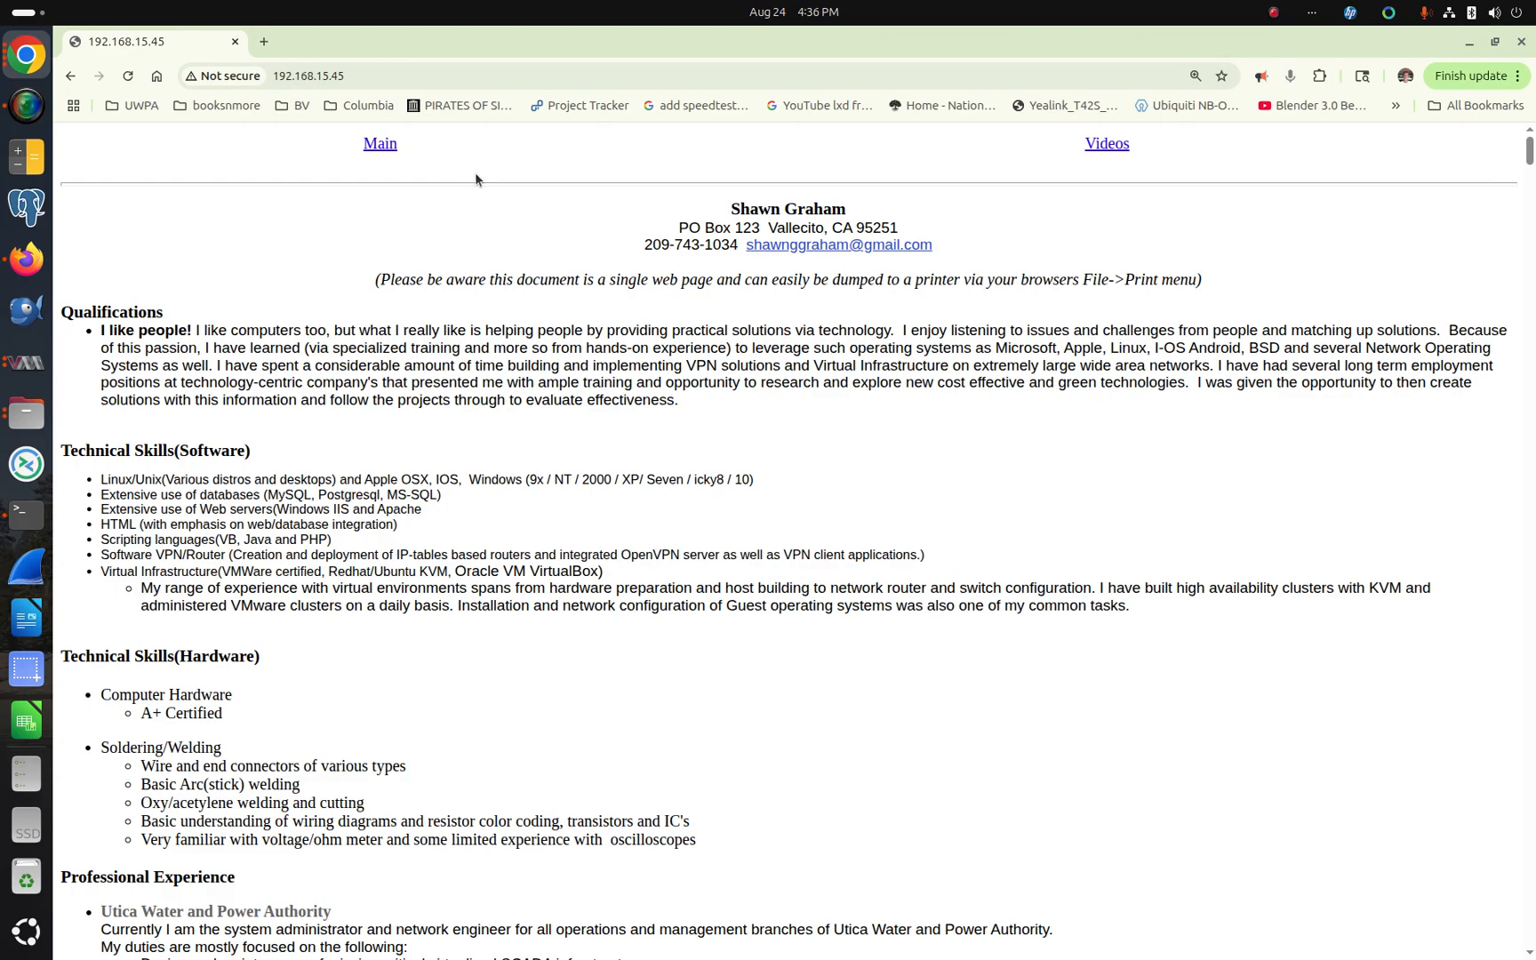
left_click(129, 76)
left_click(26, 364)
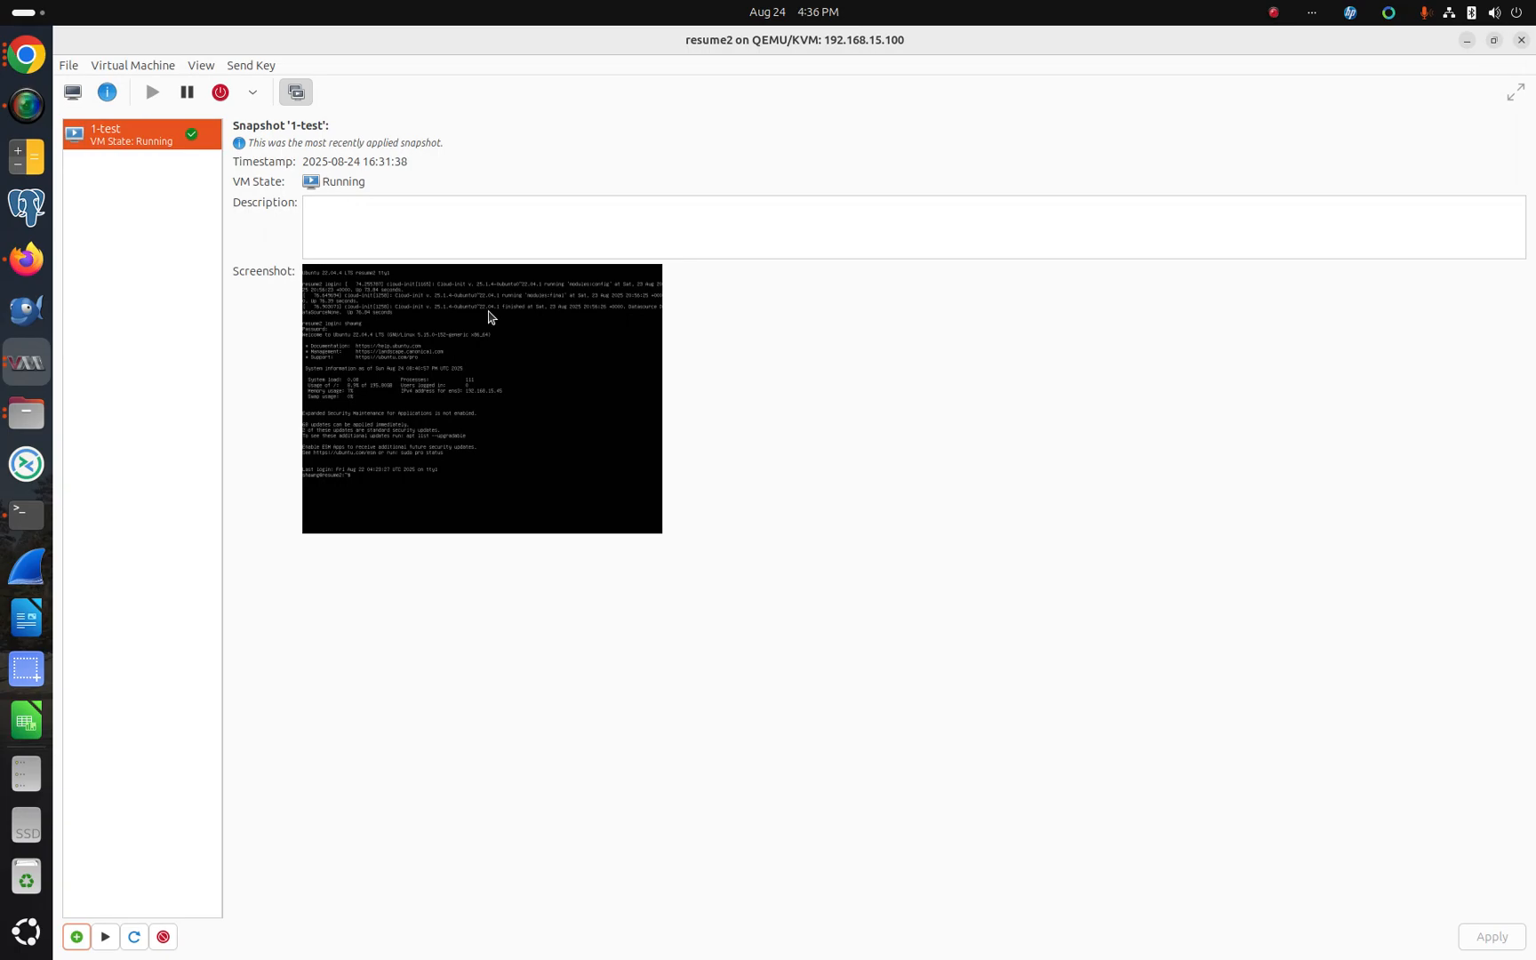
Step: Delete the 1-test snapshot and confirm the deletion
left_click(147, 136)
left_click(164, 938)
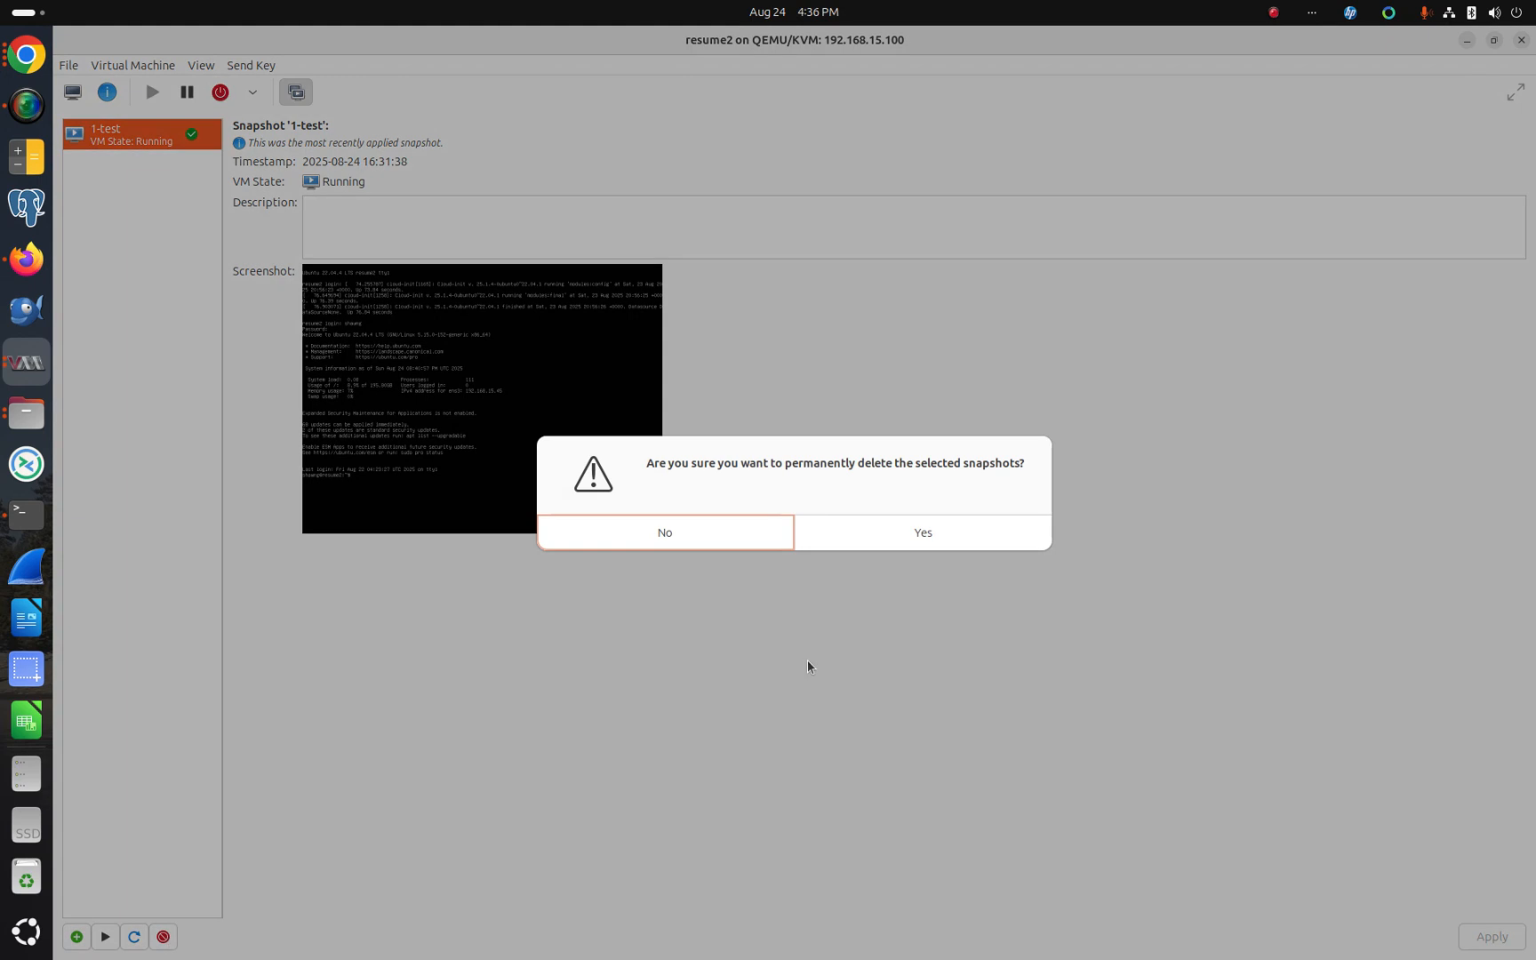
left_click(939, 544)
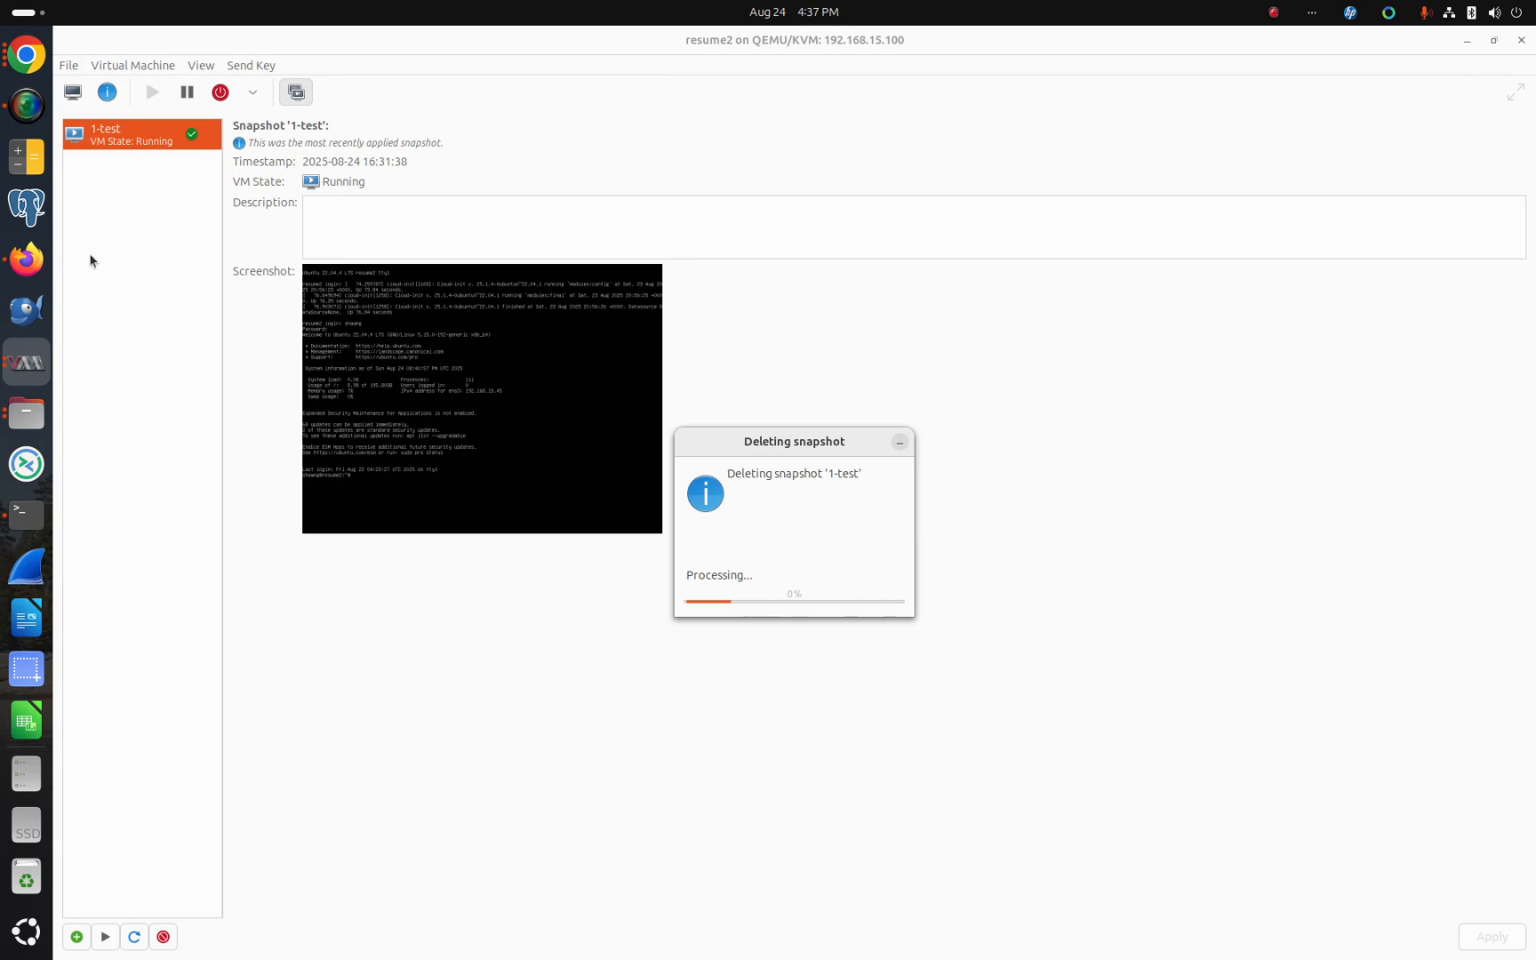
Step: Reload the 192.168.15.45 page in the browser
left_click(26, 55)
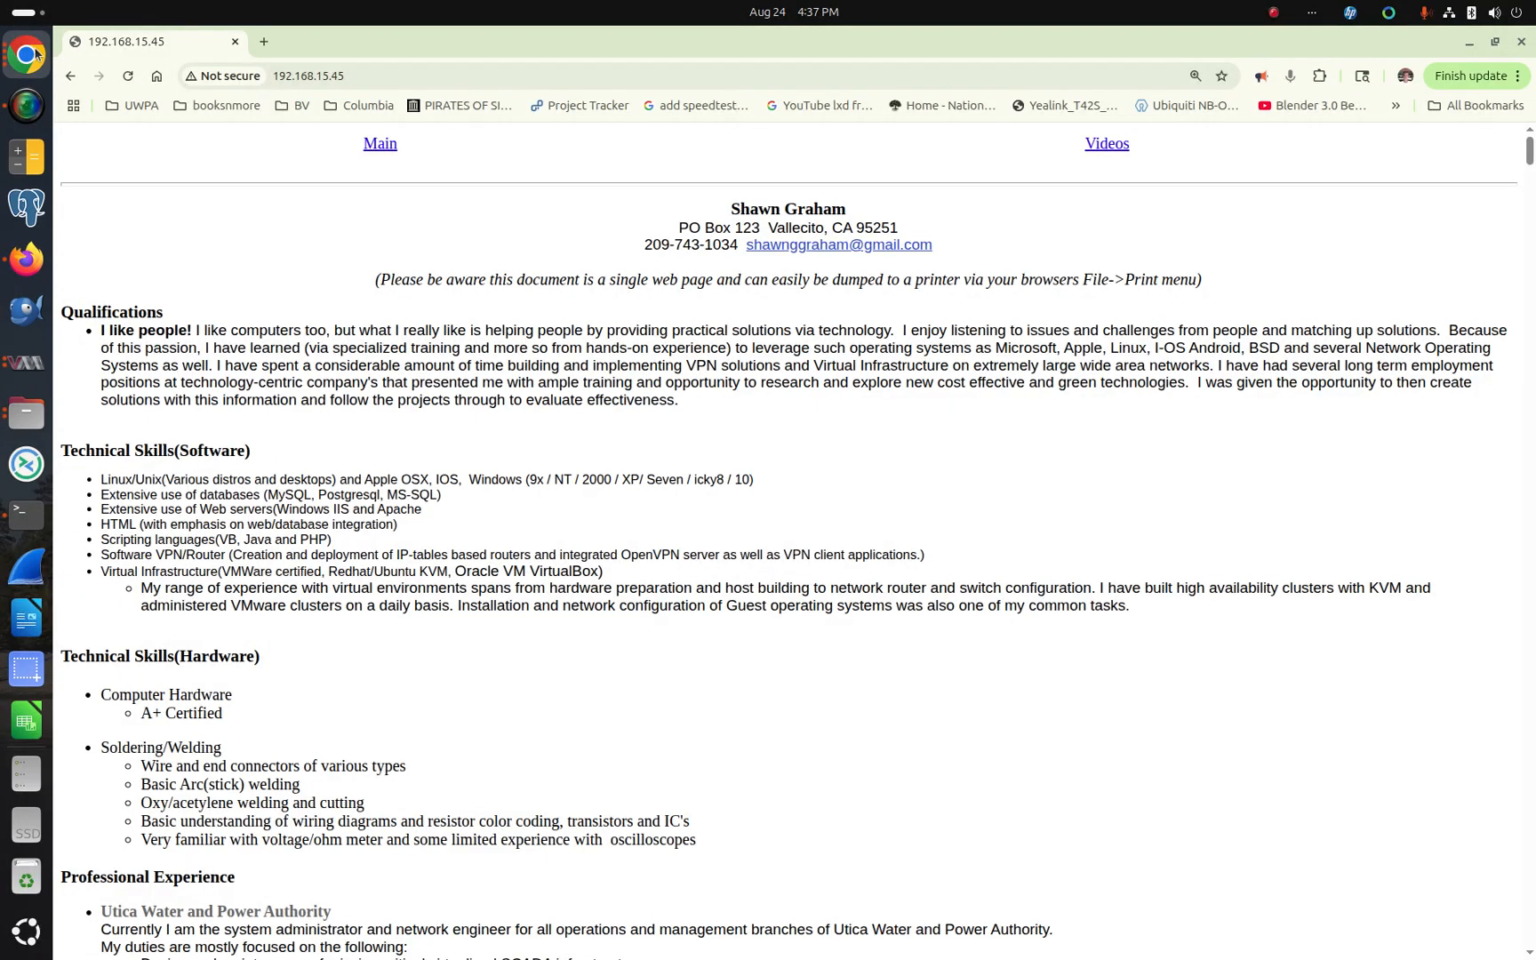
left_click(330, 77)
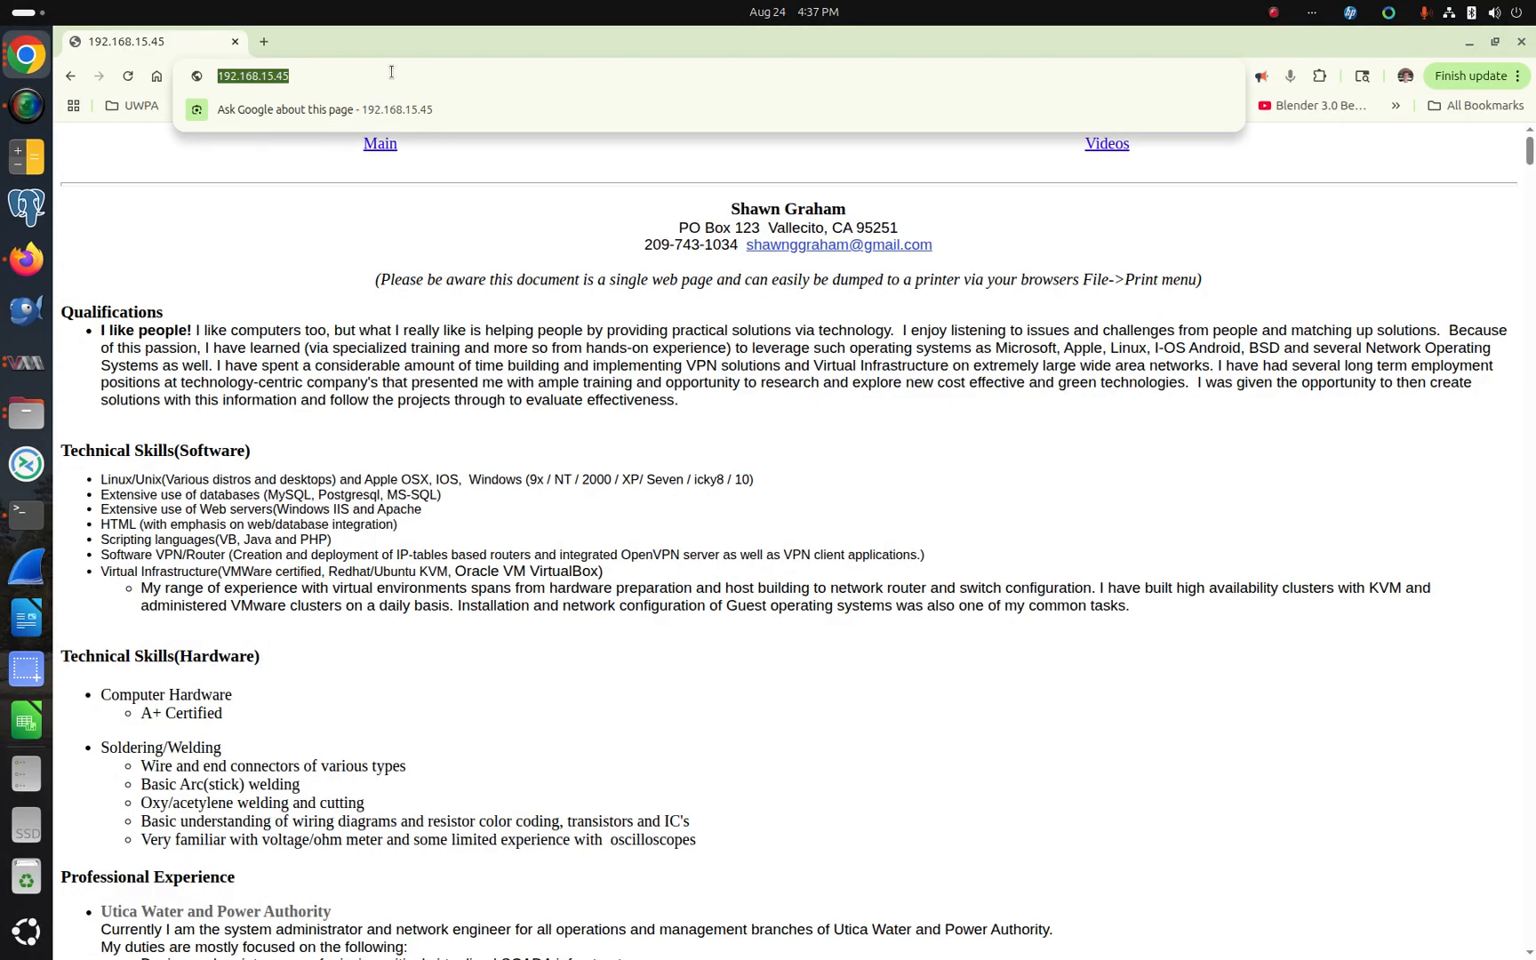
key("Return")
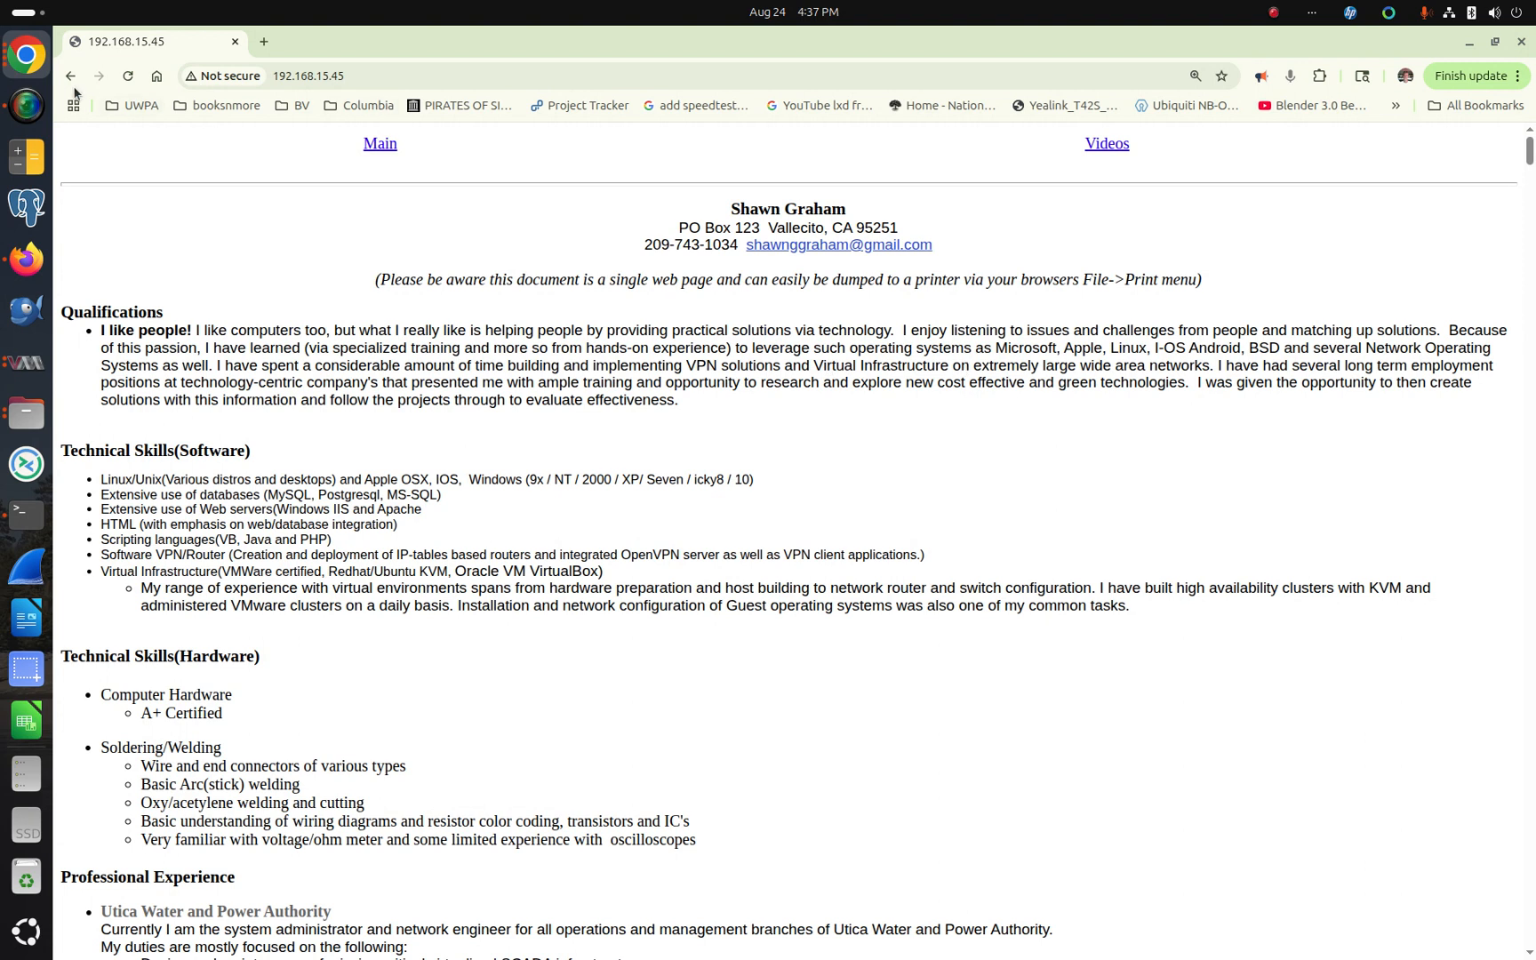
Step: Create a new snapshot of the running VM named 0-test
left_click(34, 104)
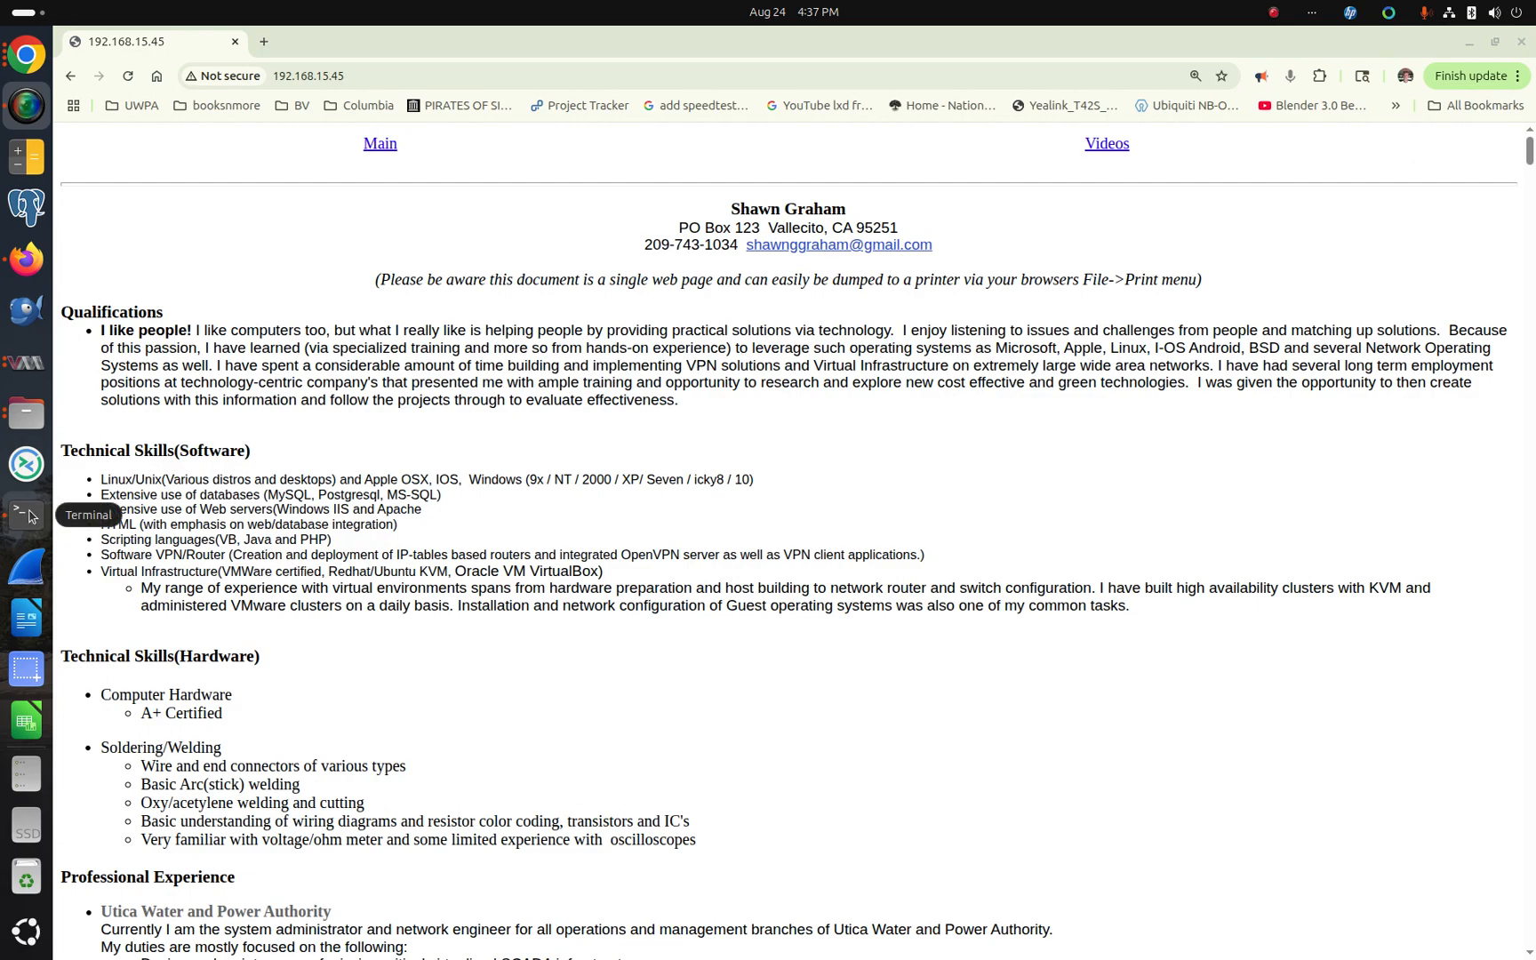
left_click(27, 361)
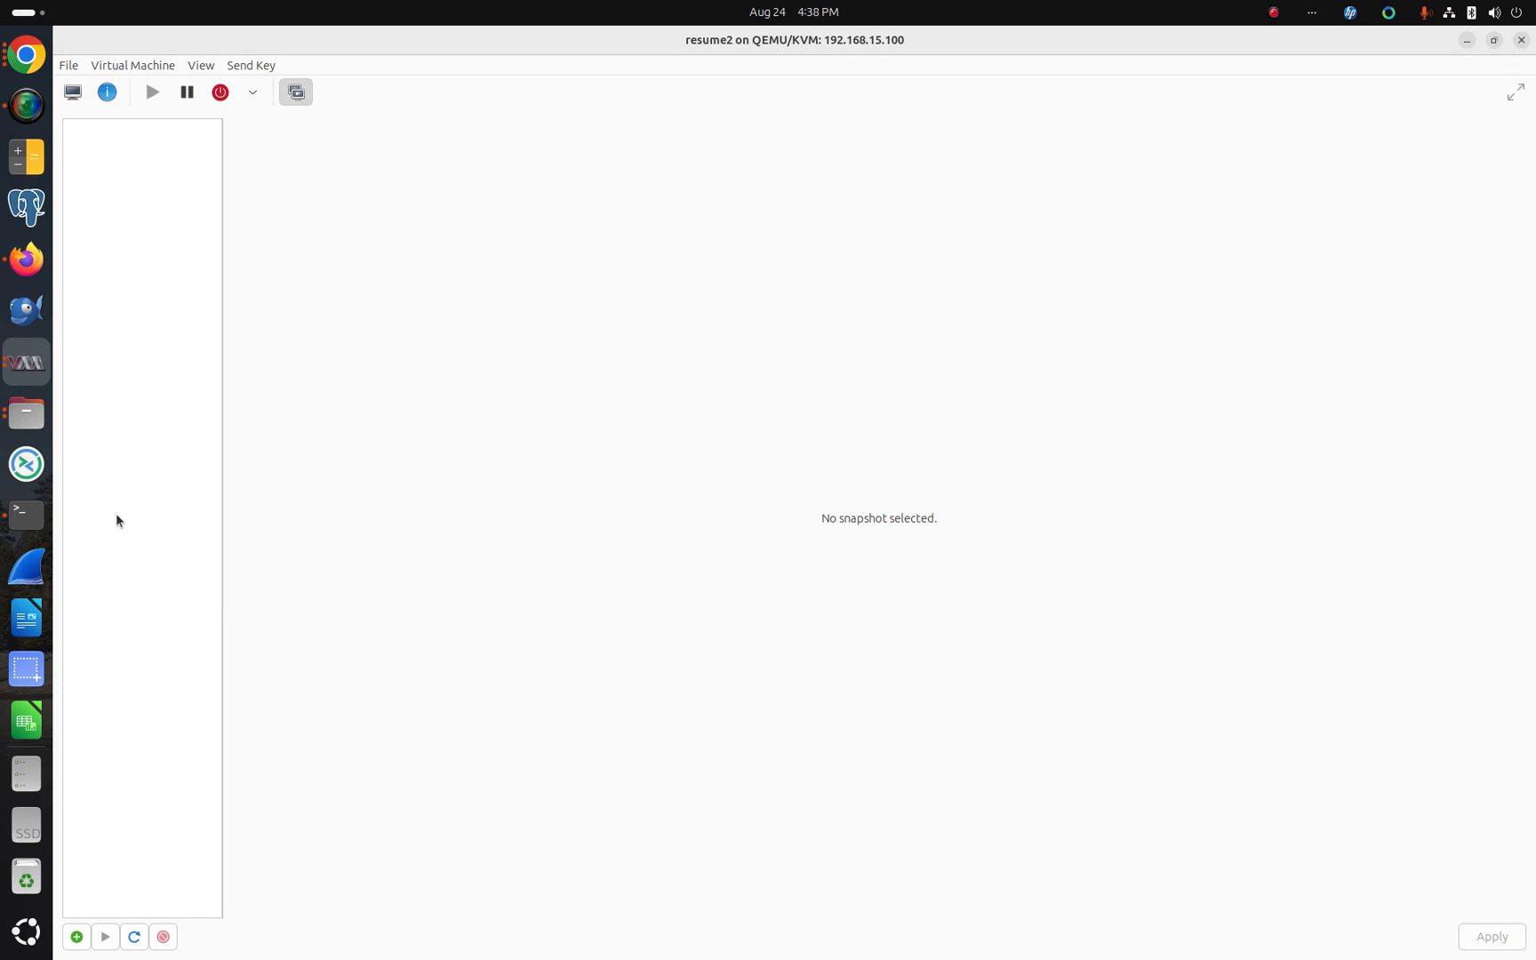
left_click(77, 939)
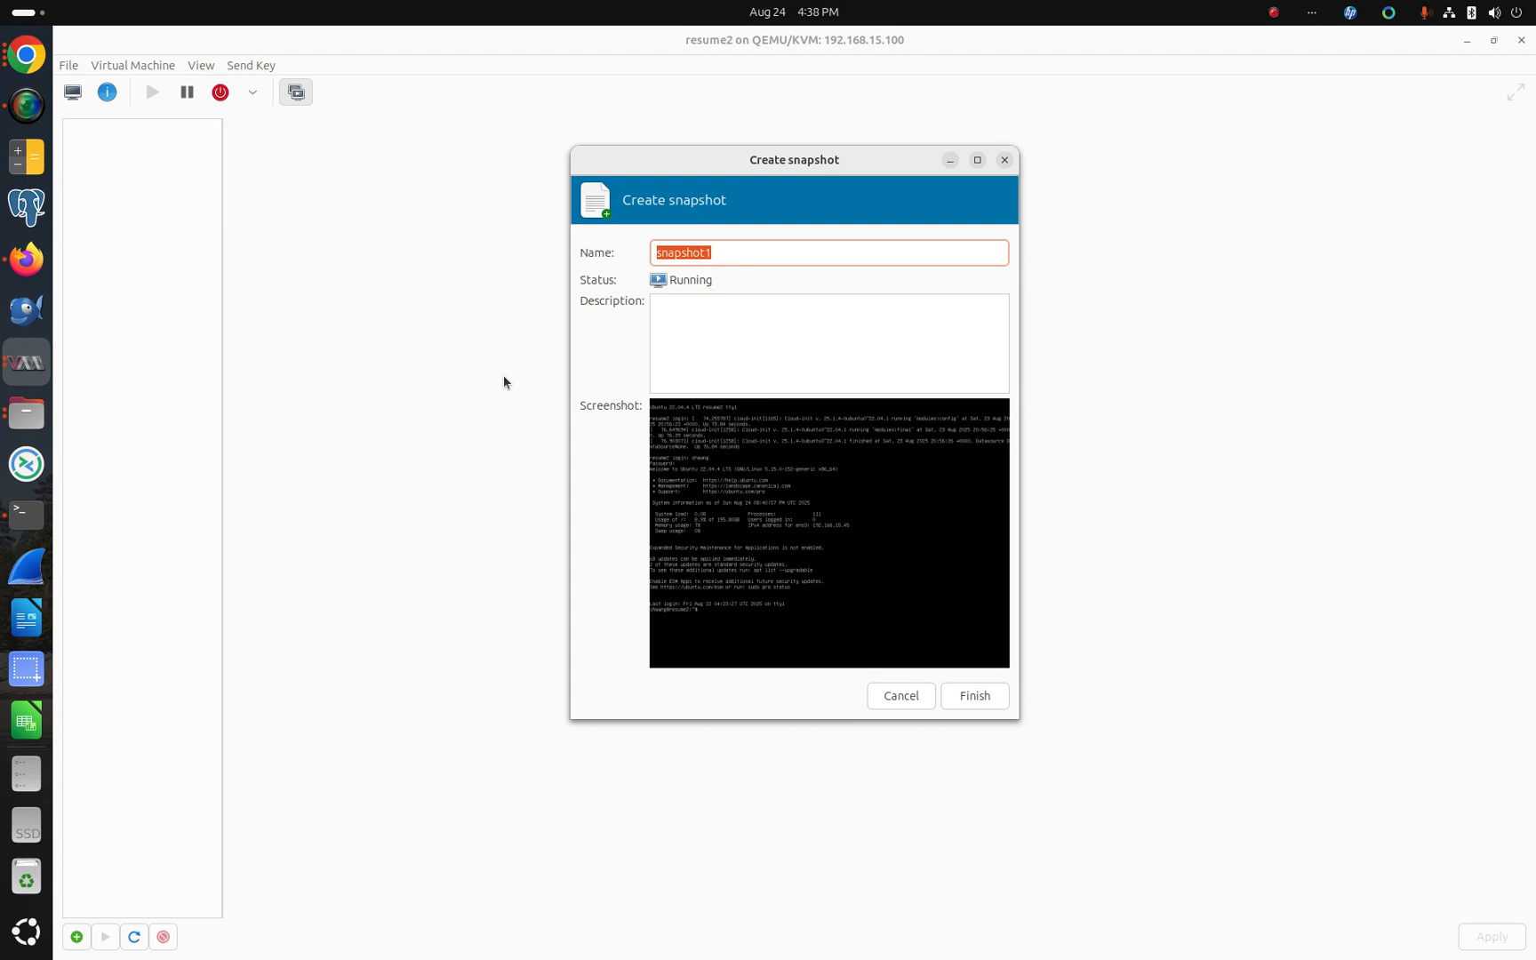
type("0-test")
left_click(989, 696)
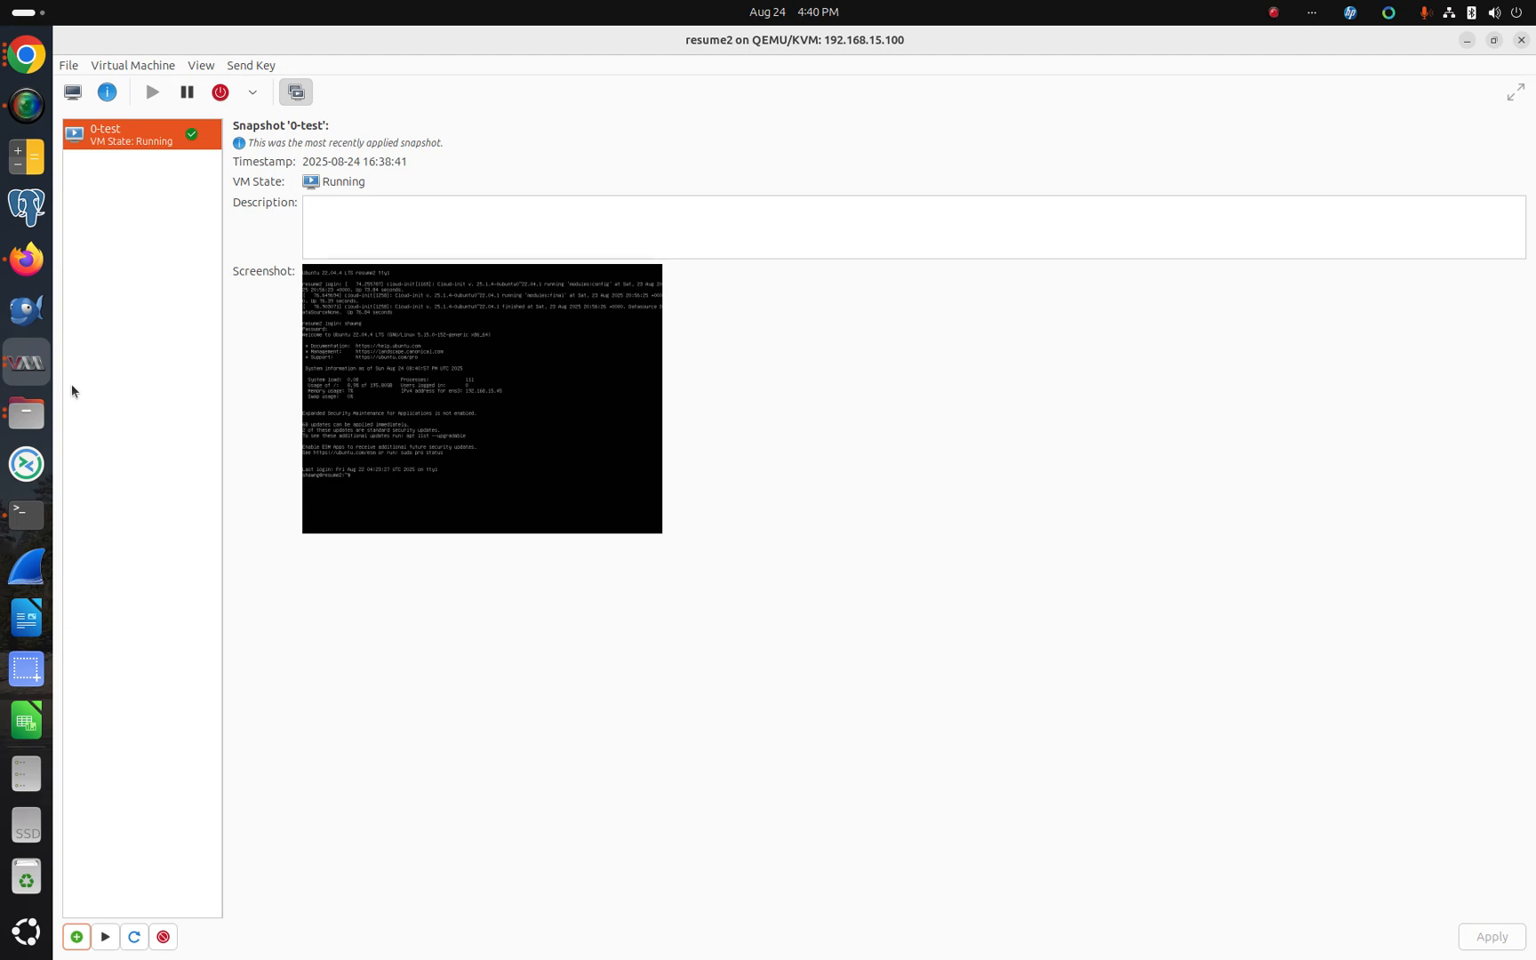
Step: In the VM's terminal, open a new file test.txt with nano
left_click(26, 55)
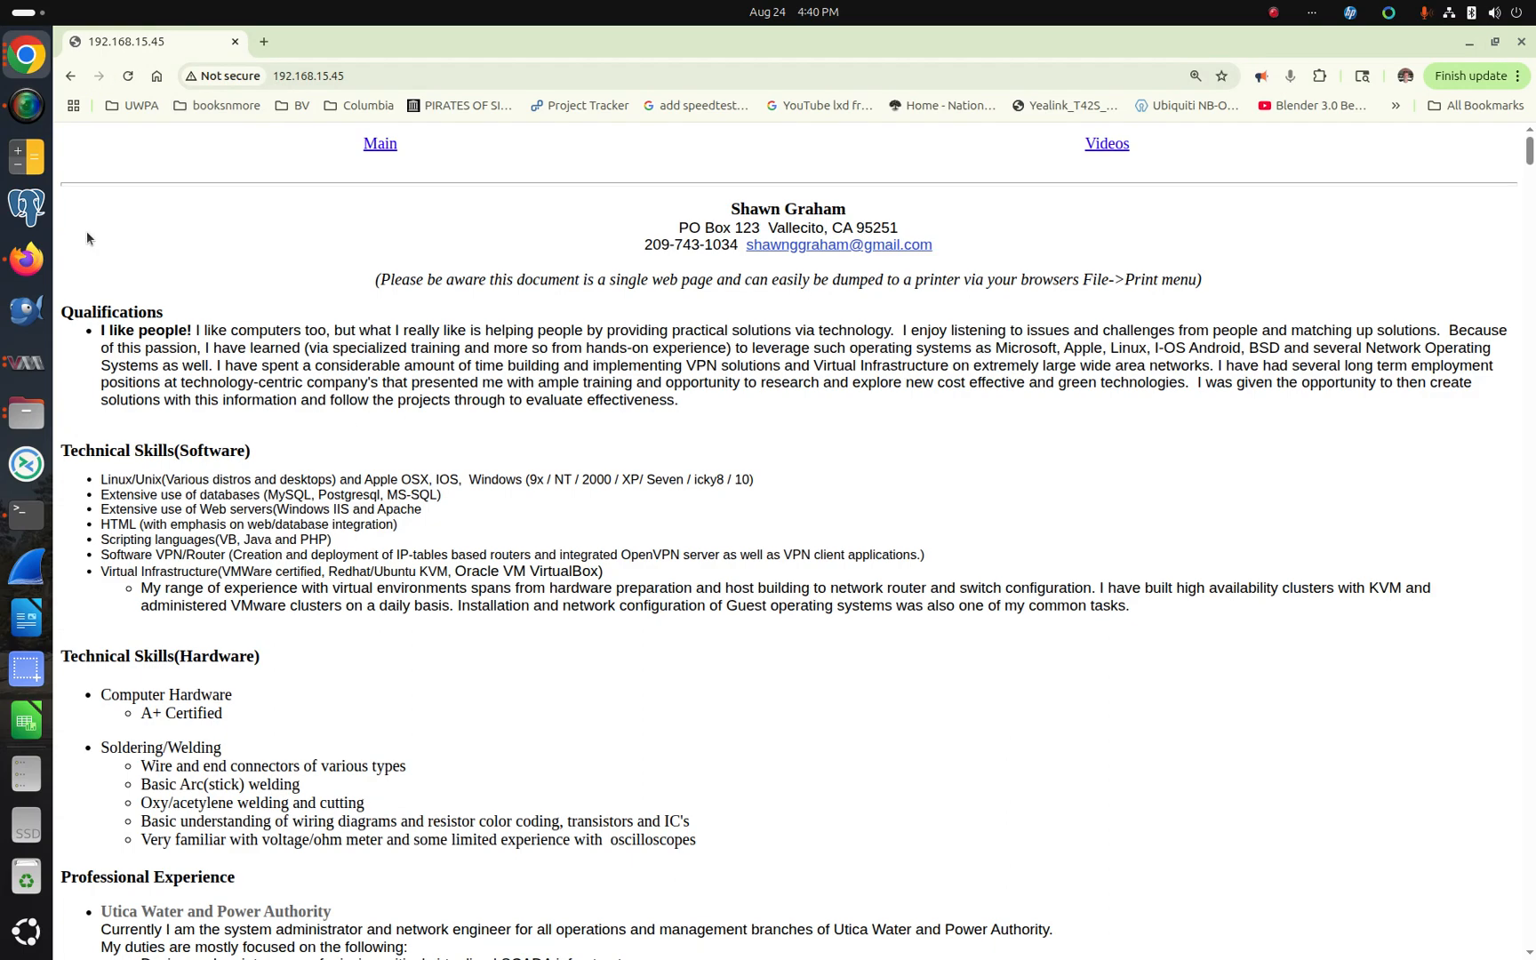
left_click(27, 513)
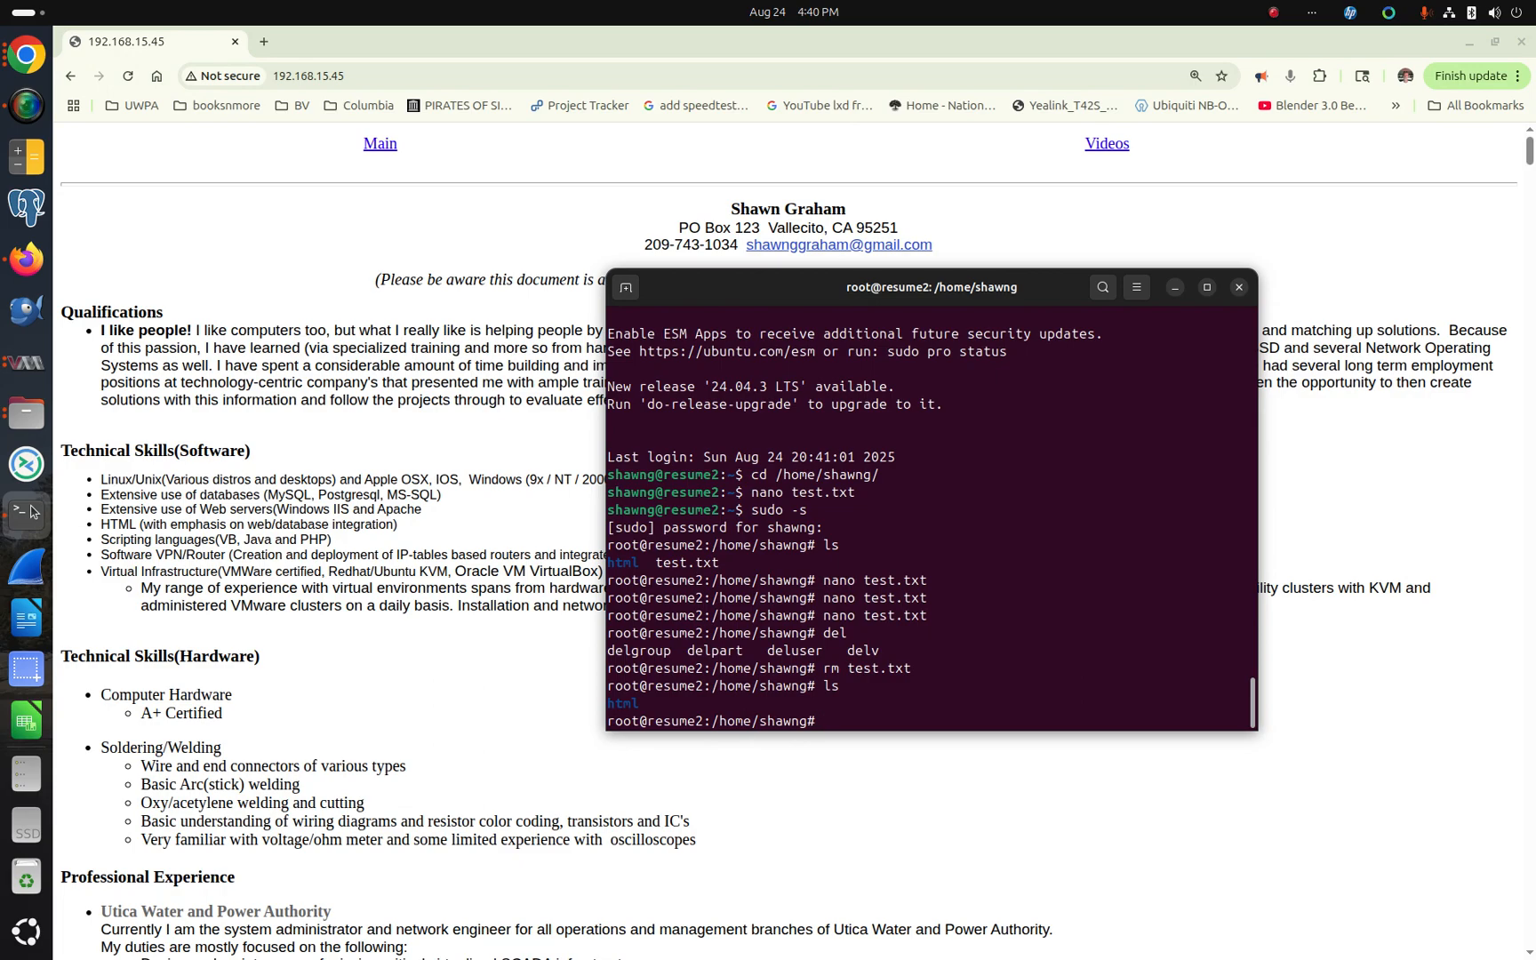
key("Return")
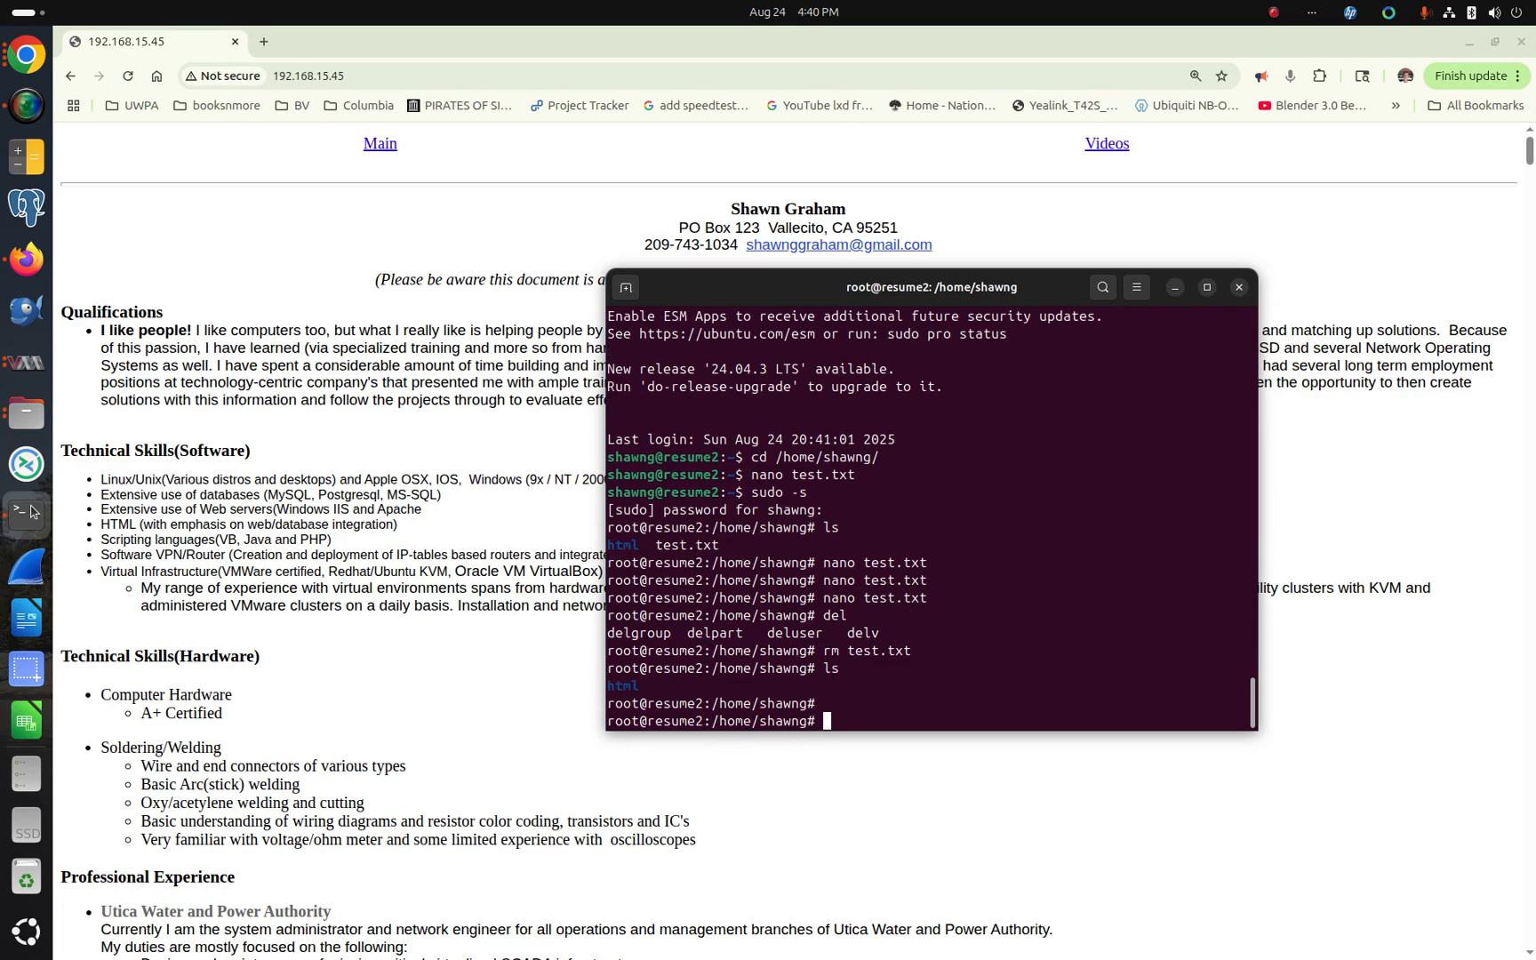
type("nano test.txt")
key("Return")
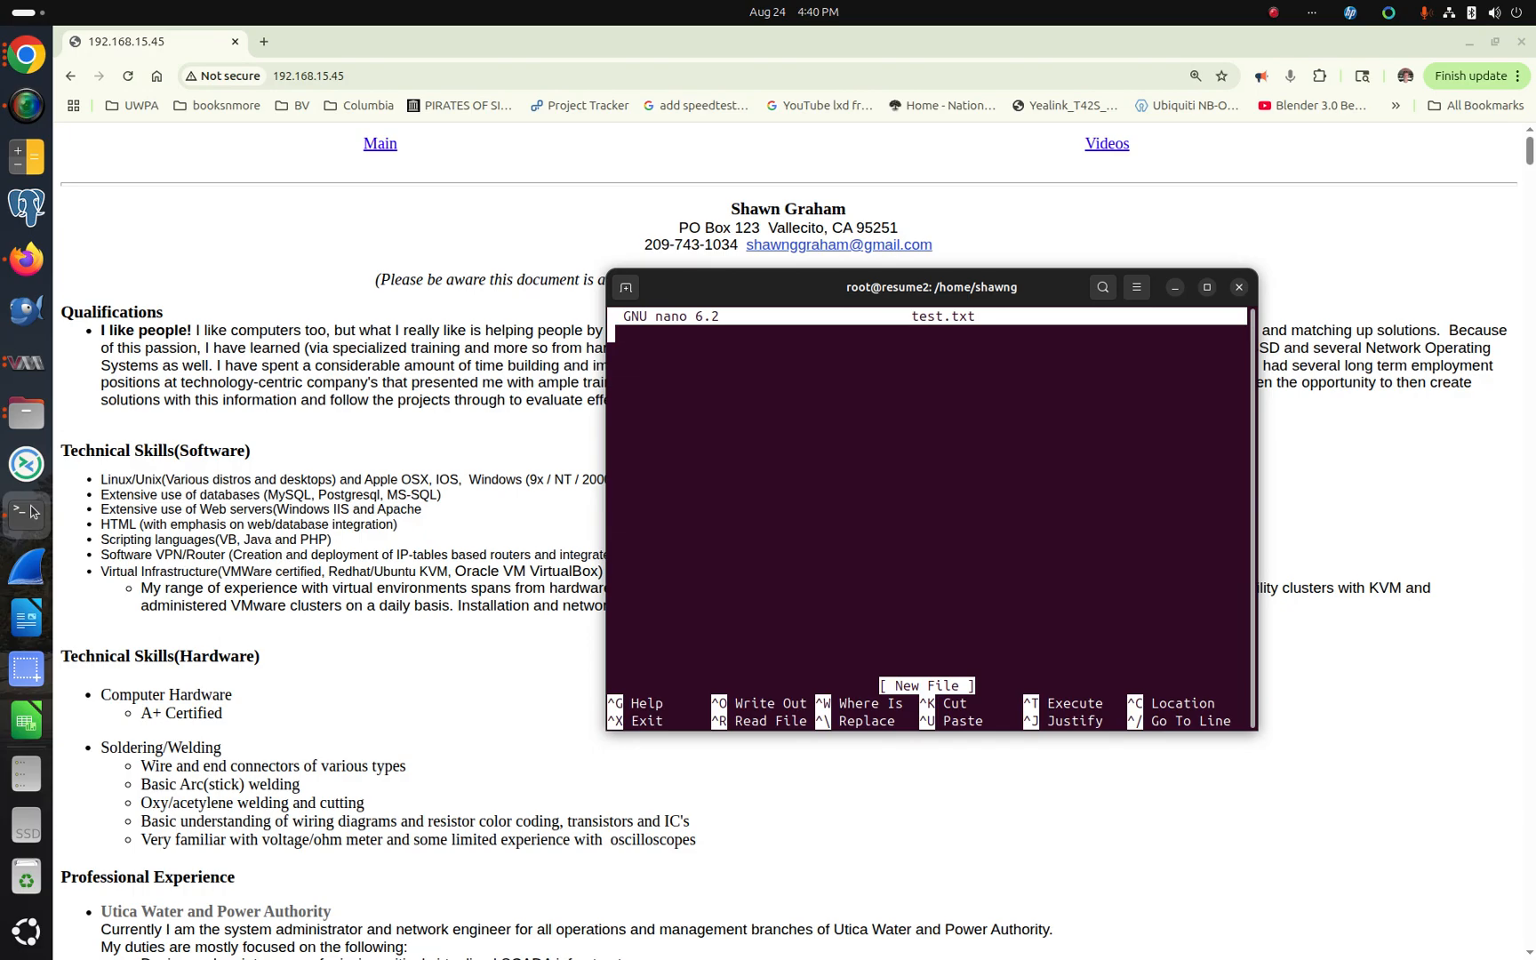
Step: Write the line "test 1" in test.txt and save the file on exit
type("test 1")
key("ctrl+x")
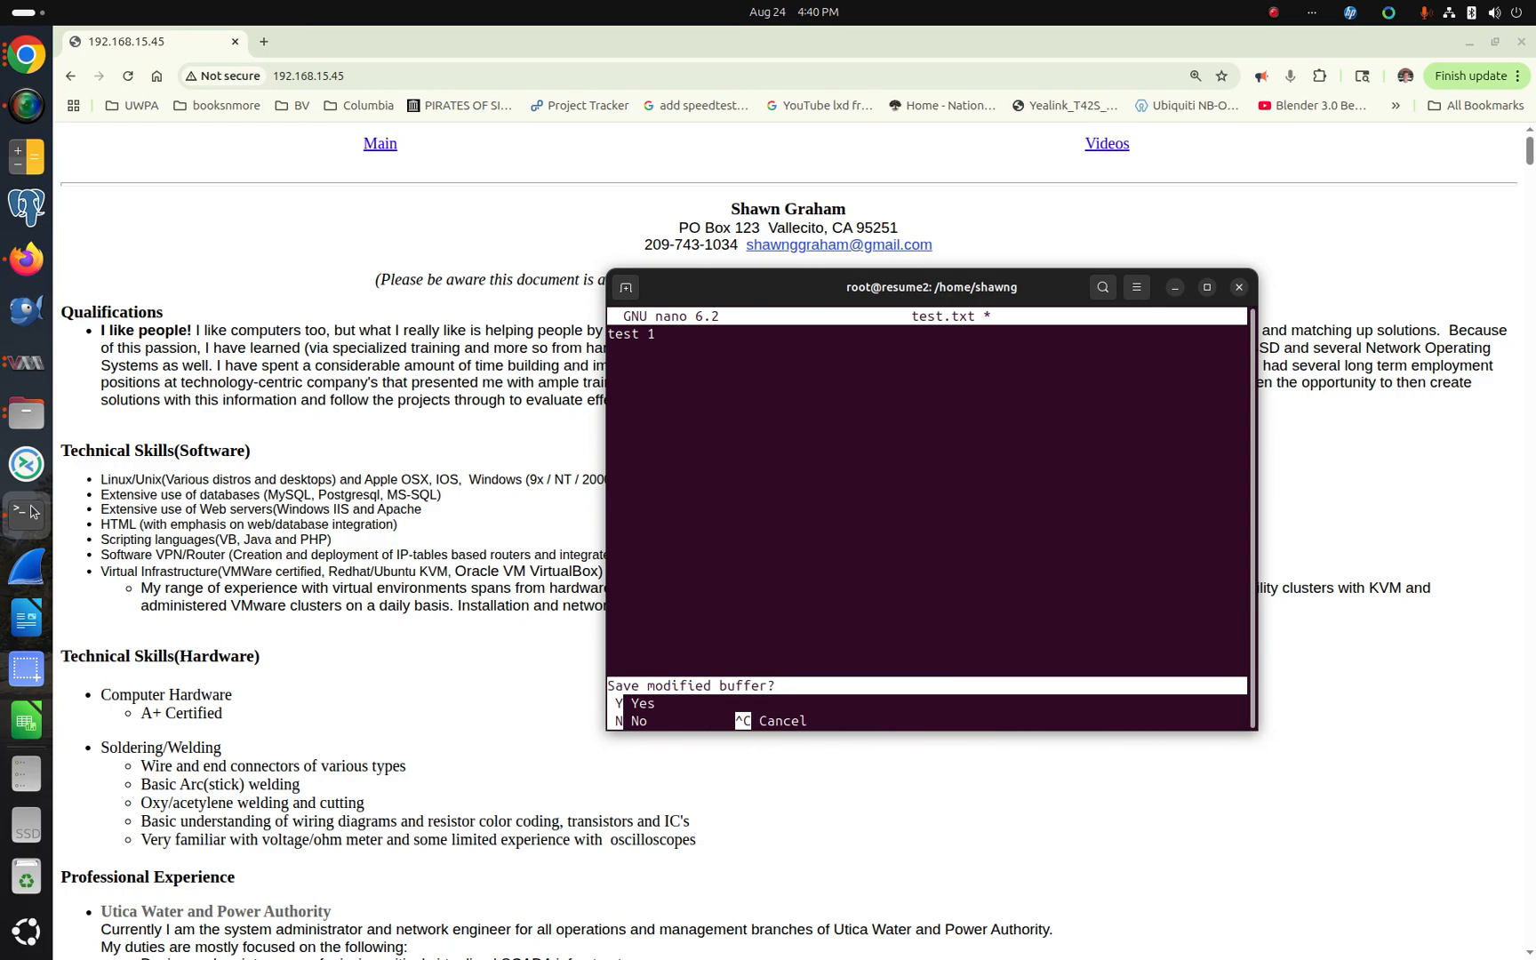
key("y")
key("Return")
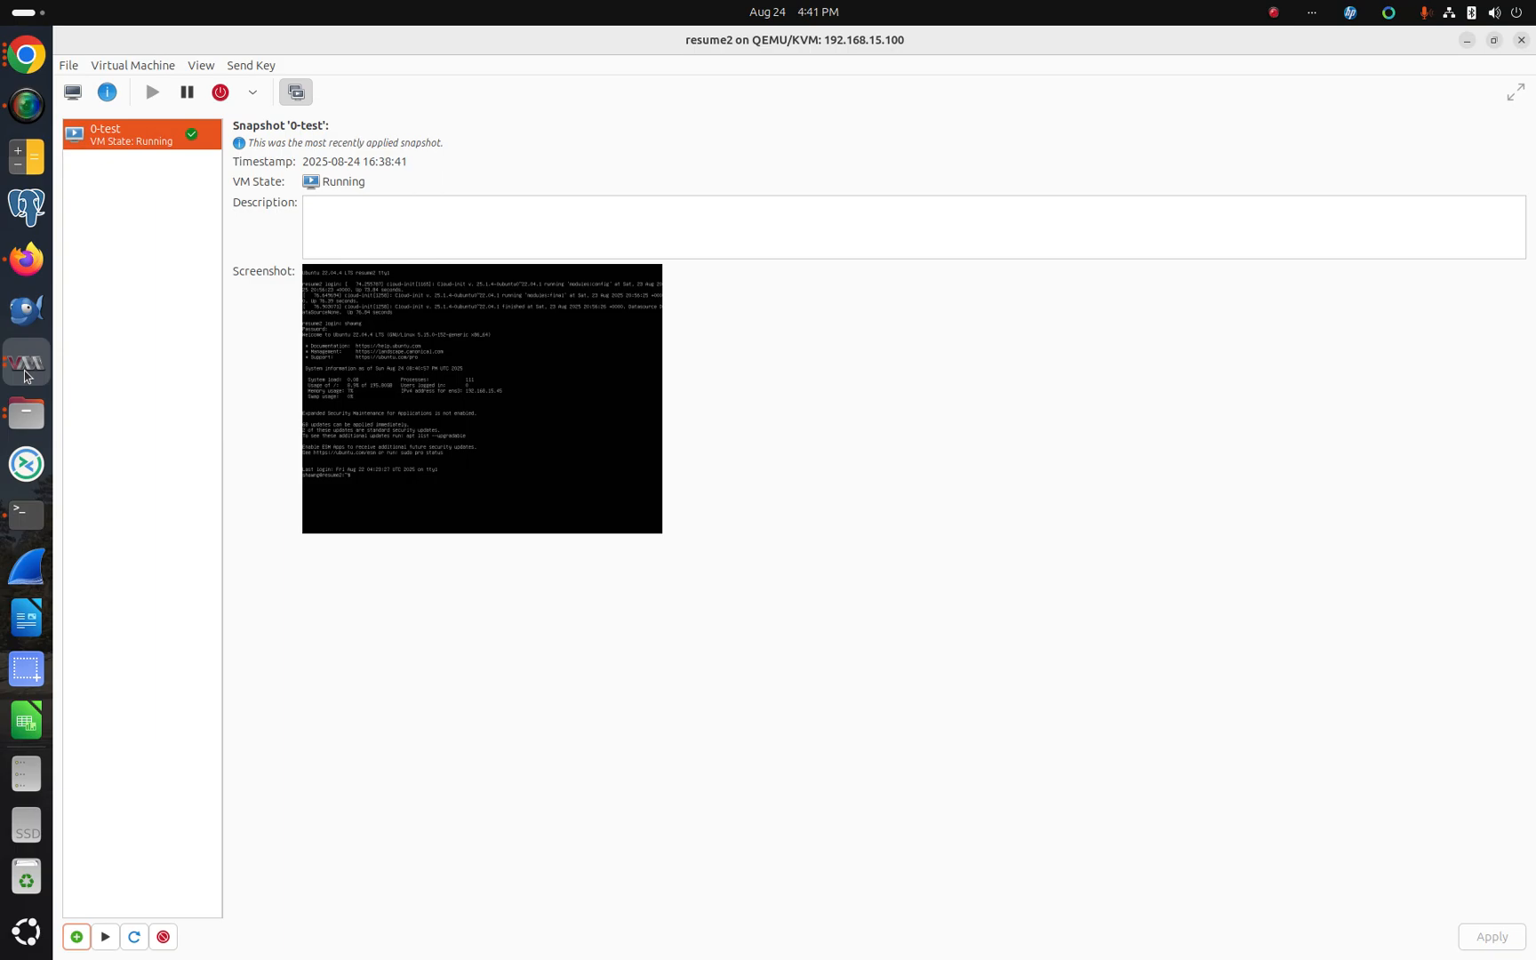
Step: Create a new snapshot named 1-test
left_click(75, 936)
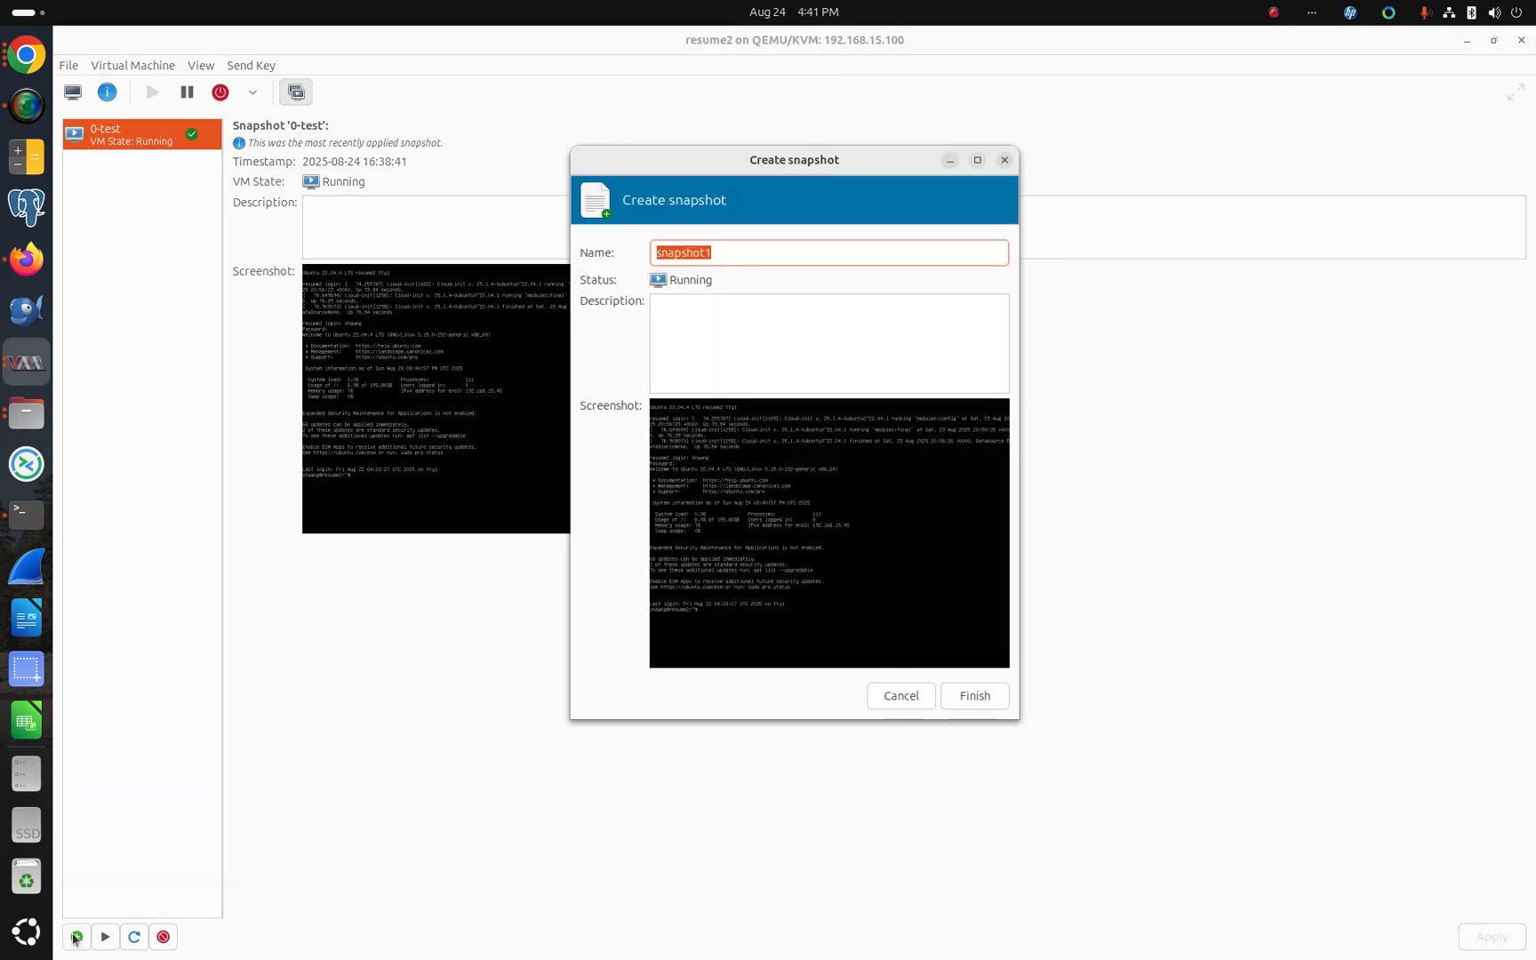
type("testt1")
key("BackSpace")
type("-1")
key("Left")
key("Left")
type("1-")
key("End")
key("BackSpace")
key("Tab")
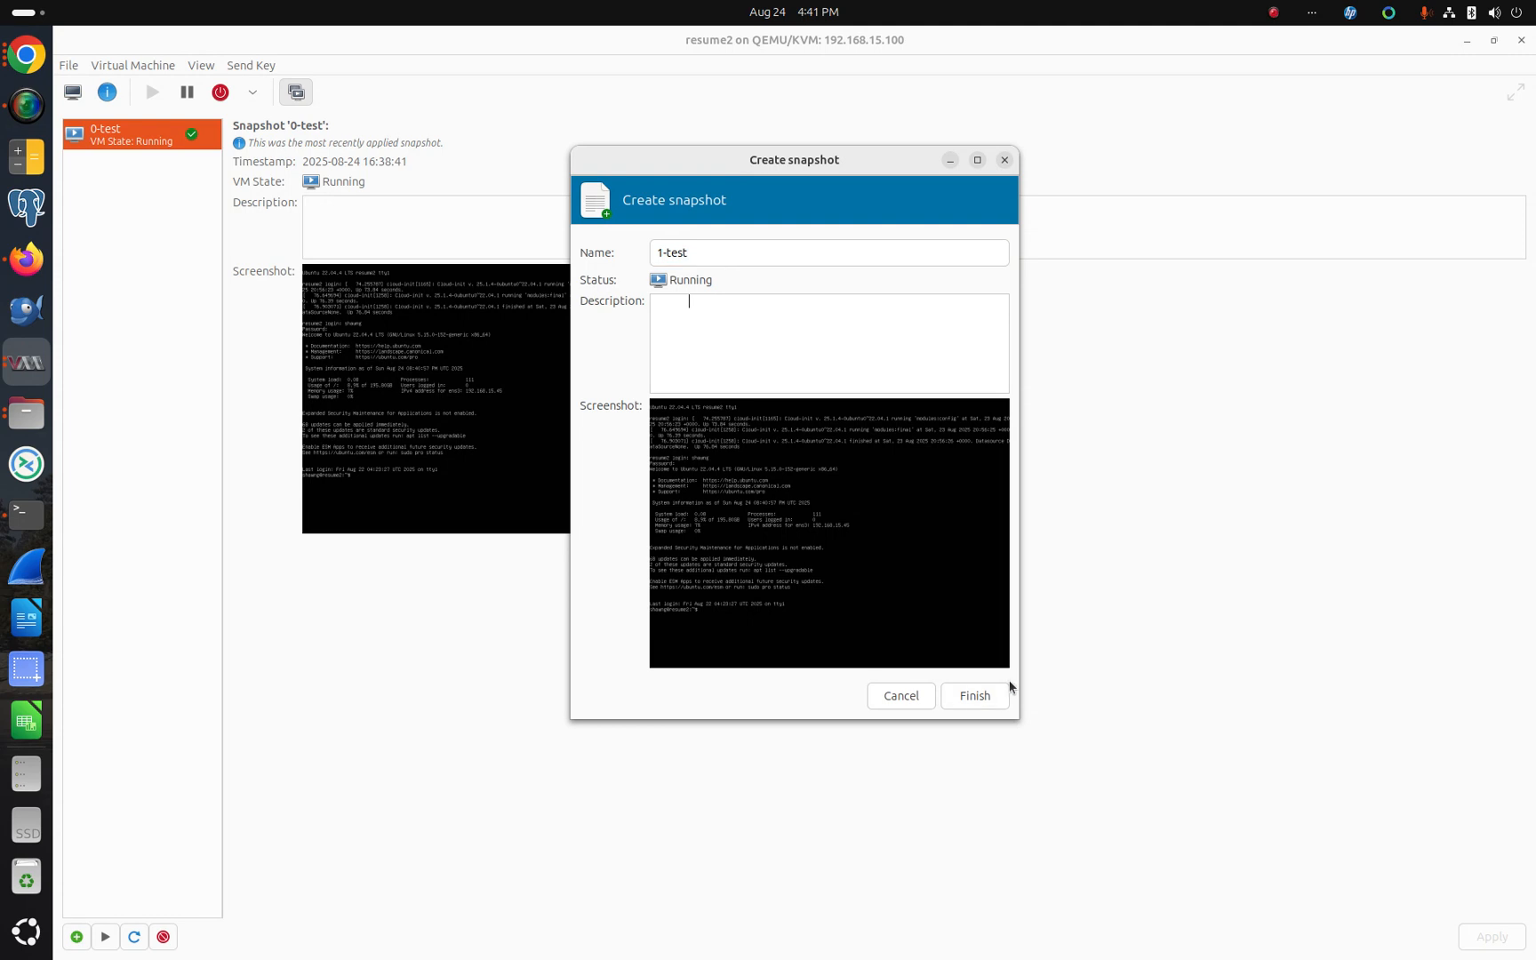
left_click(975, 695)
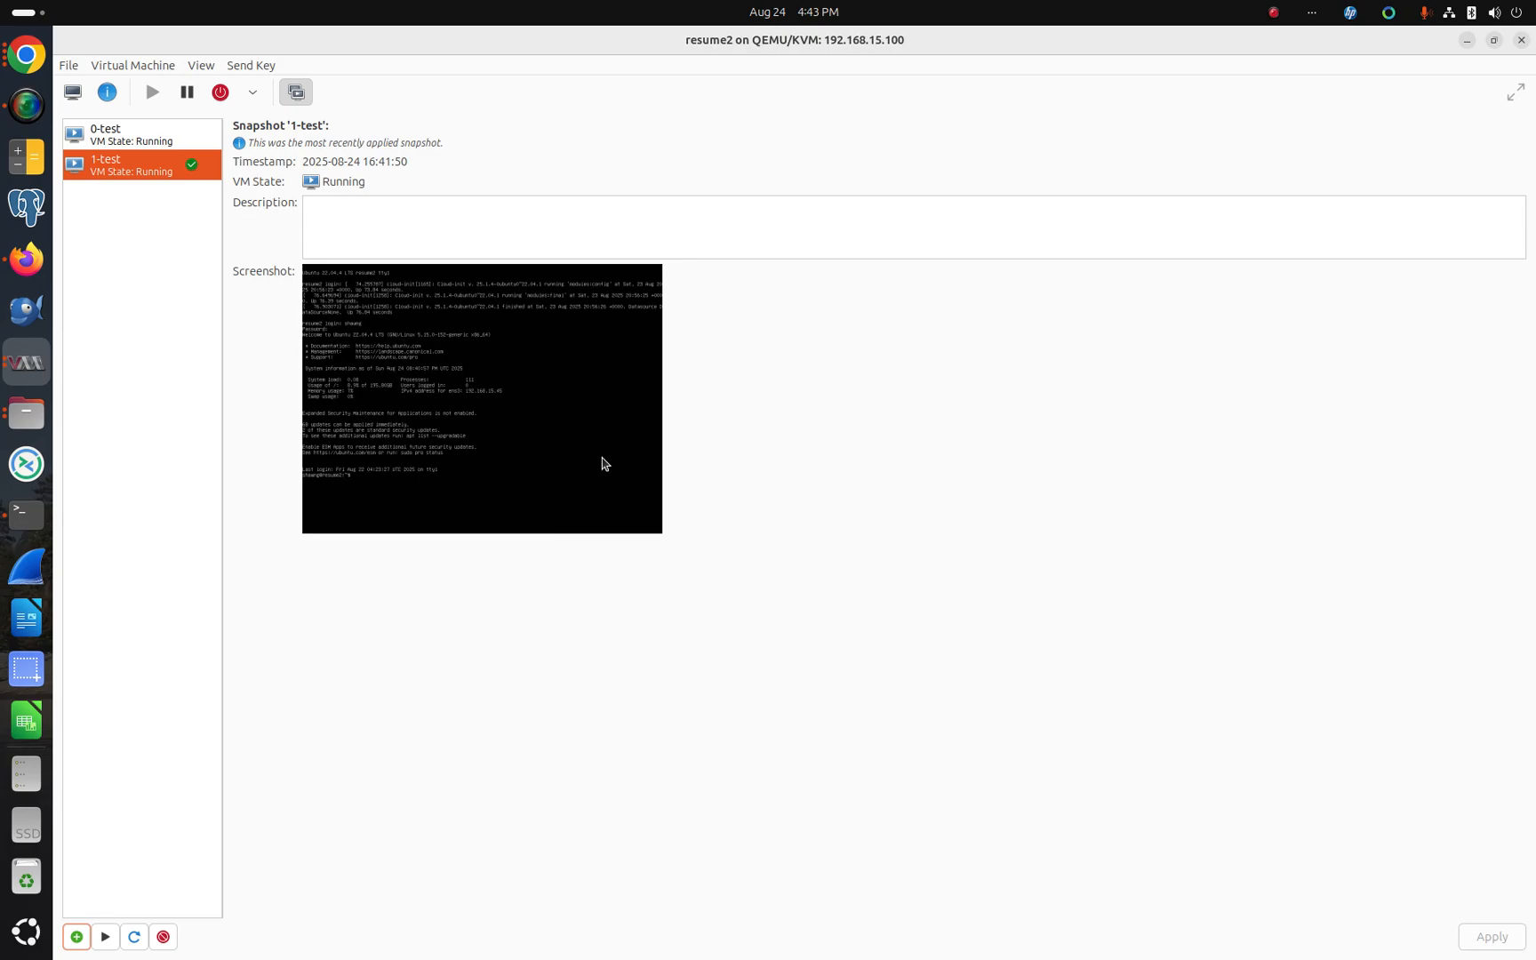
Step: Run the 0-test snapshot, confirming that disk changes will be discarded
left_click(123, 166)
left_click(135, 139)
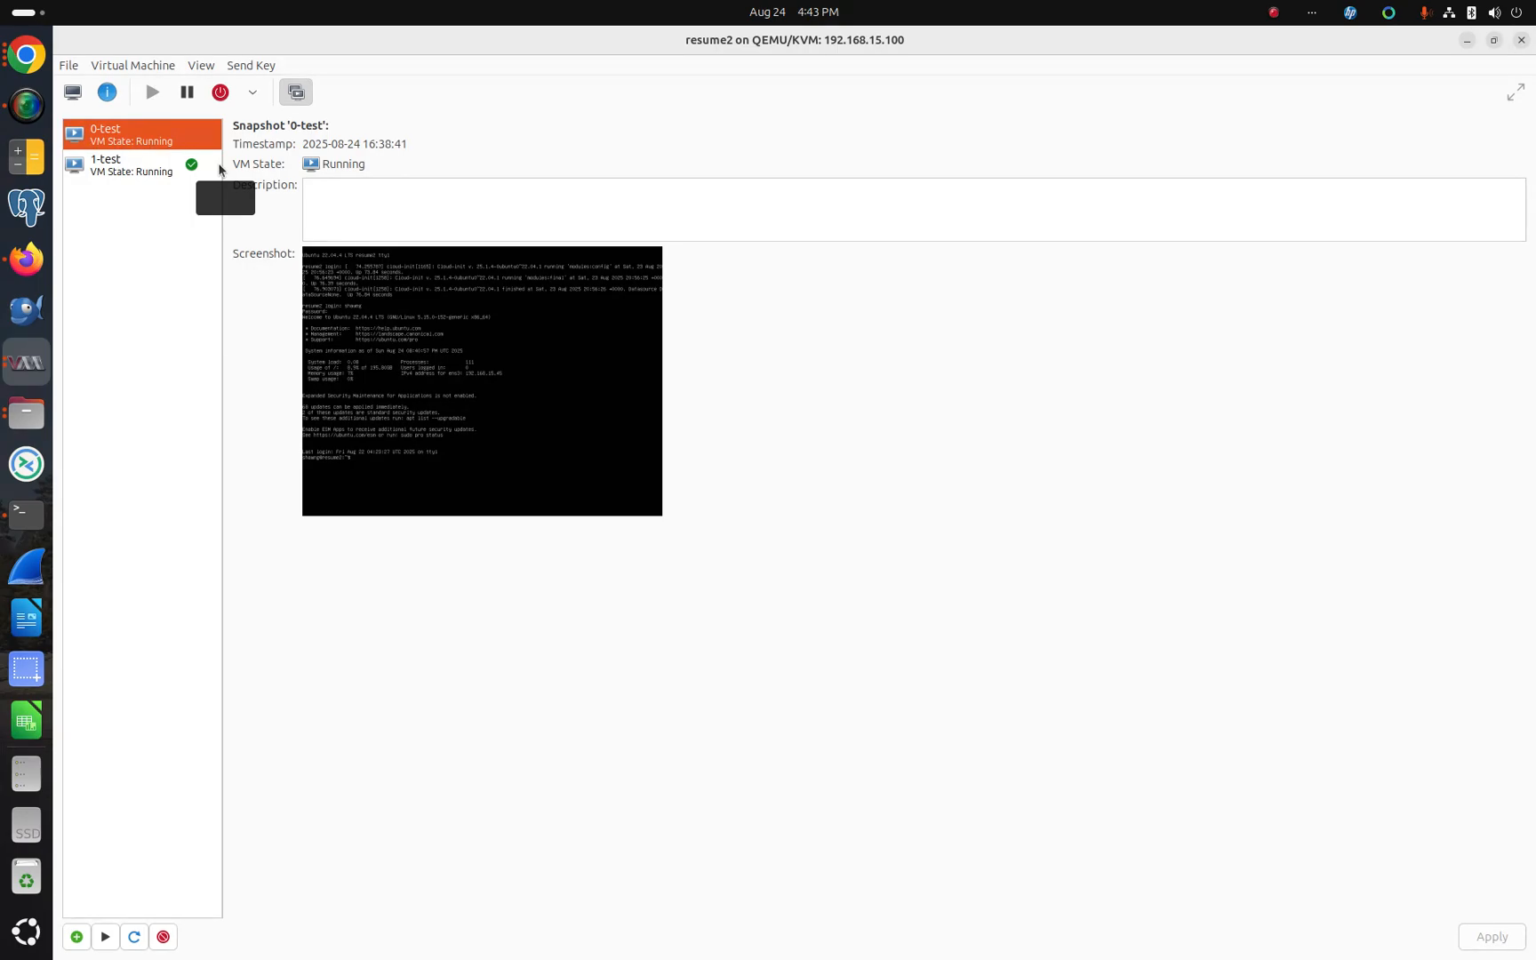
left_click(191, 178)
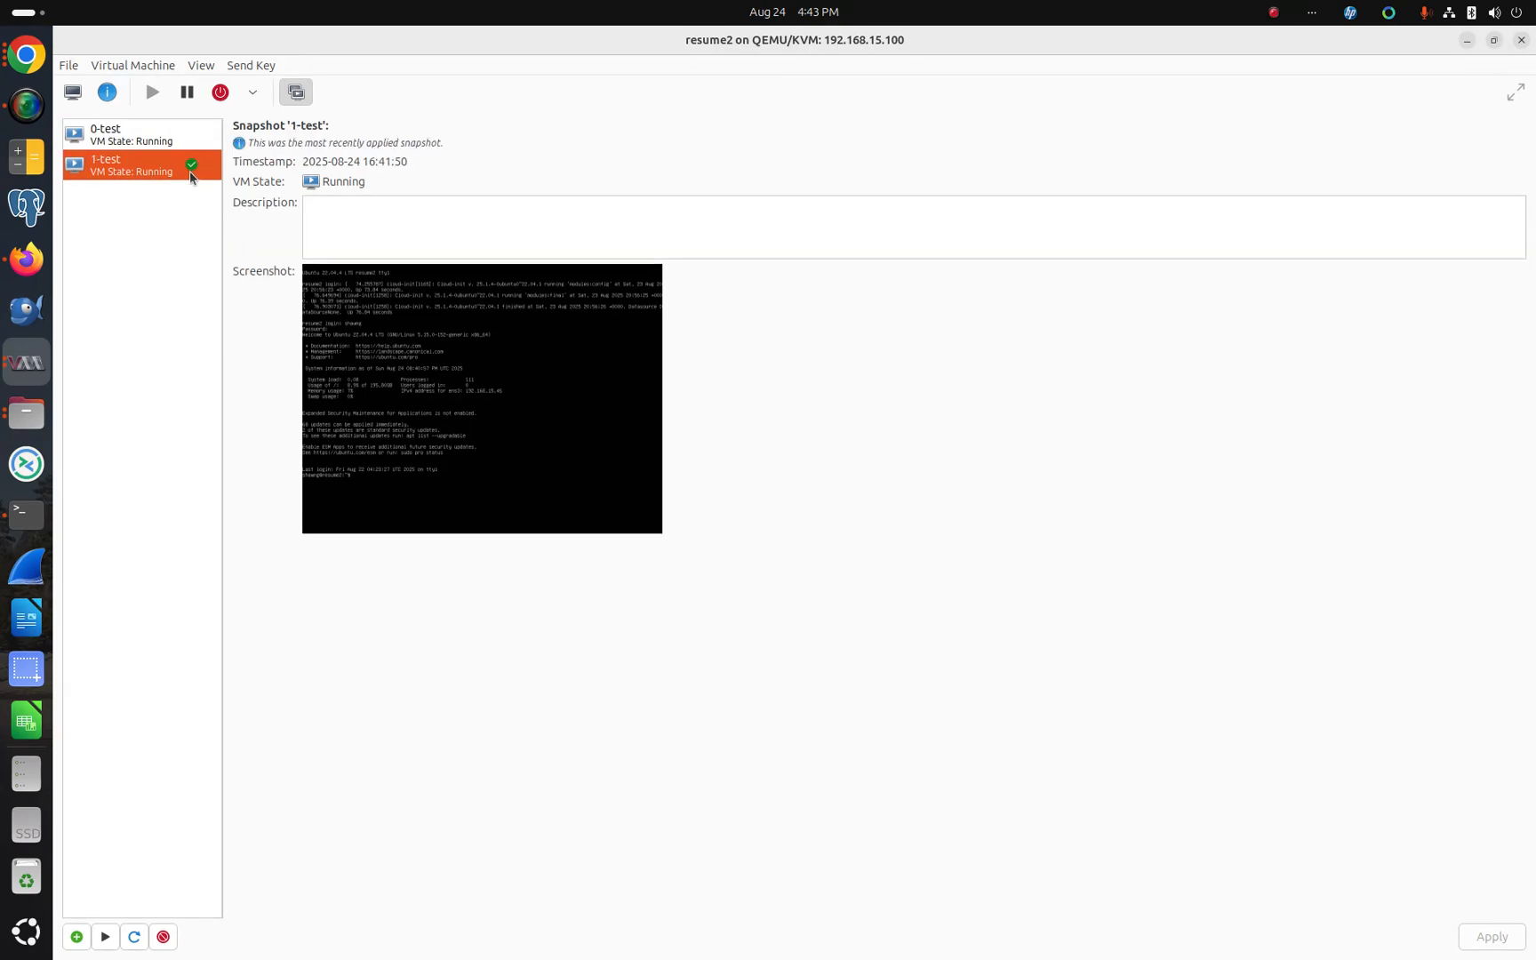
left_click(107, 131)
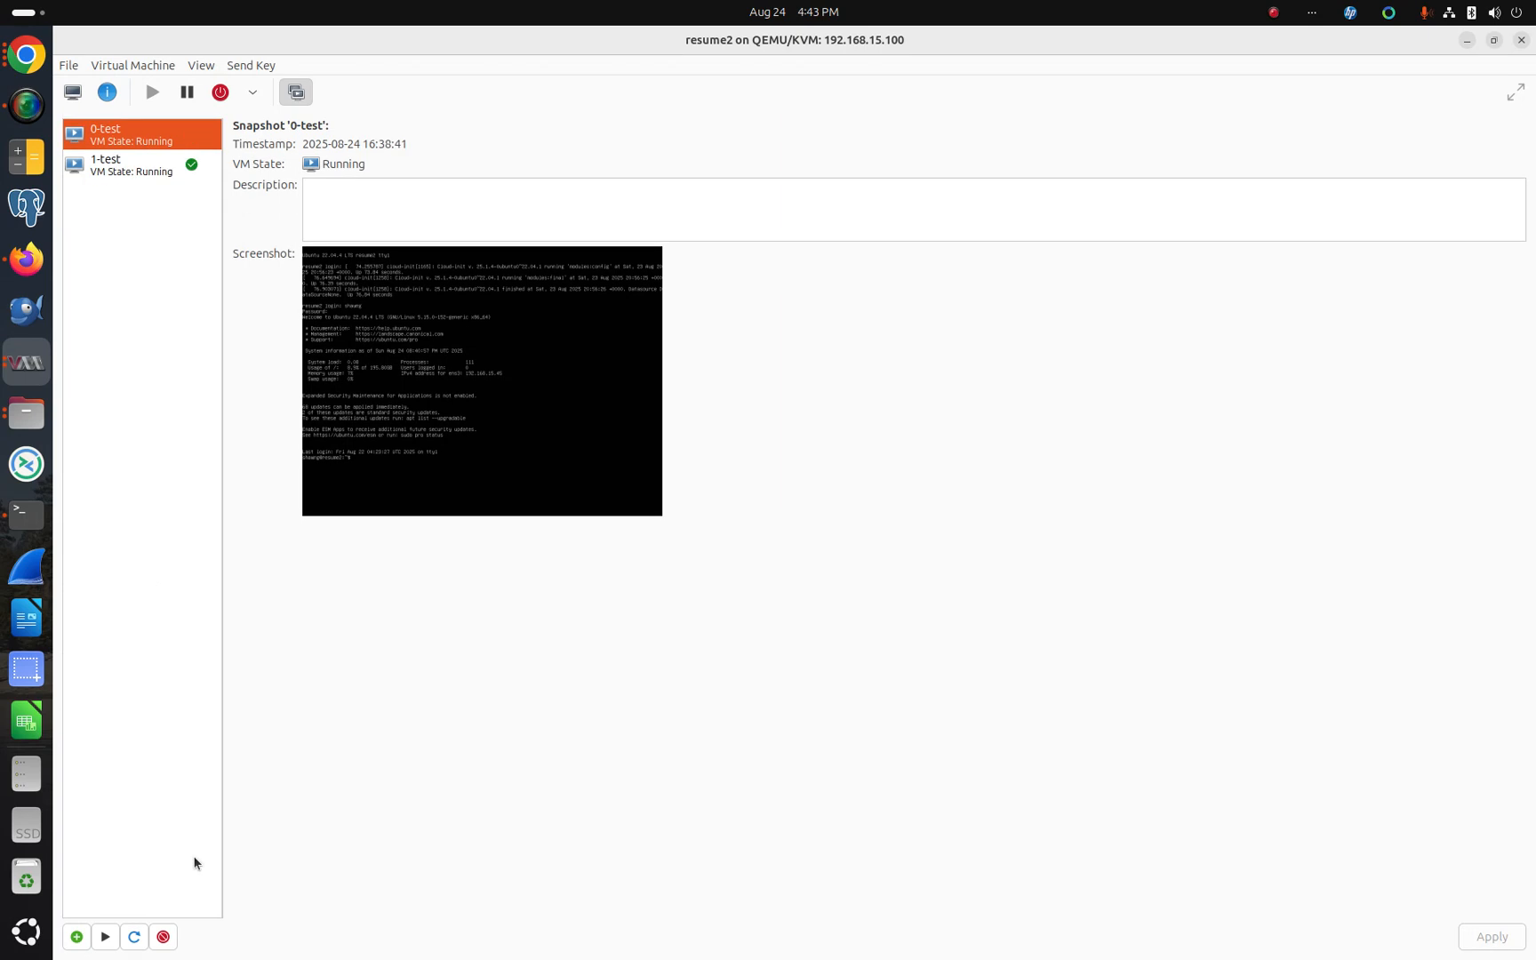
left_click(105, 935)
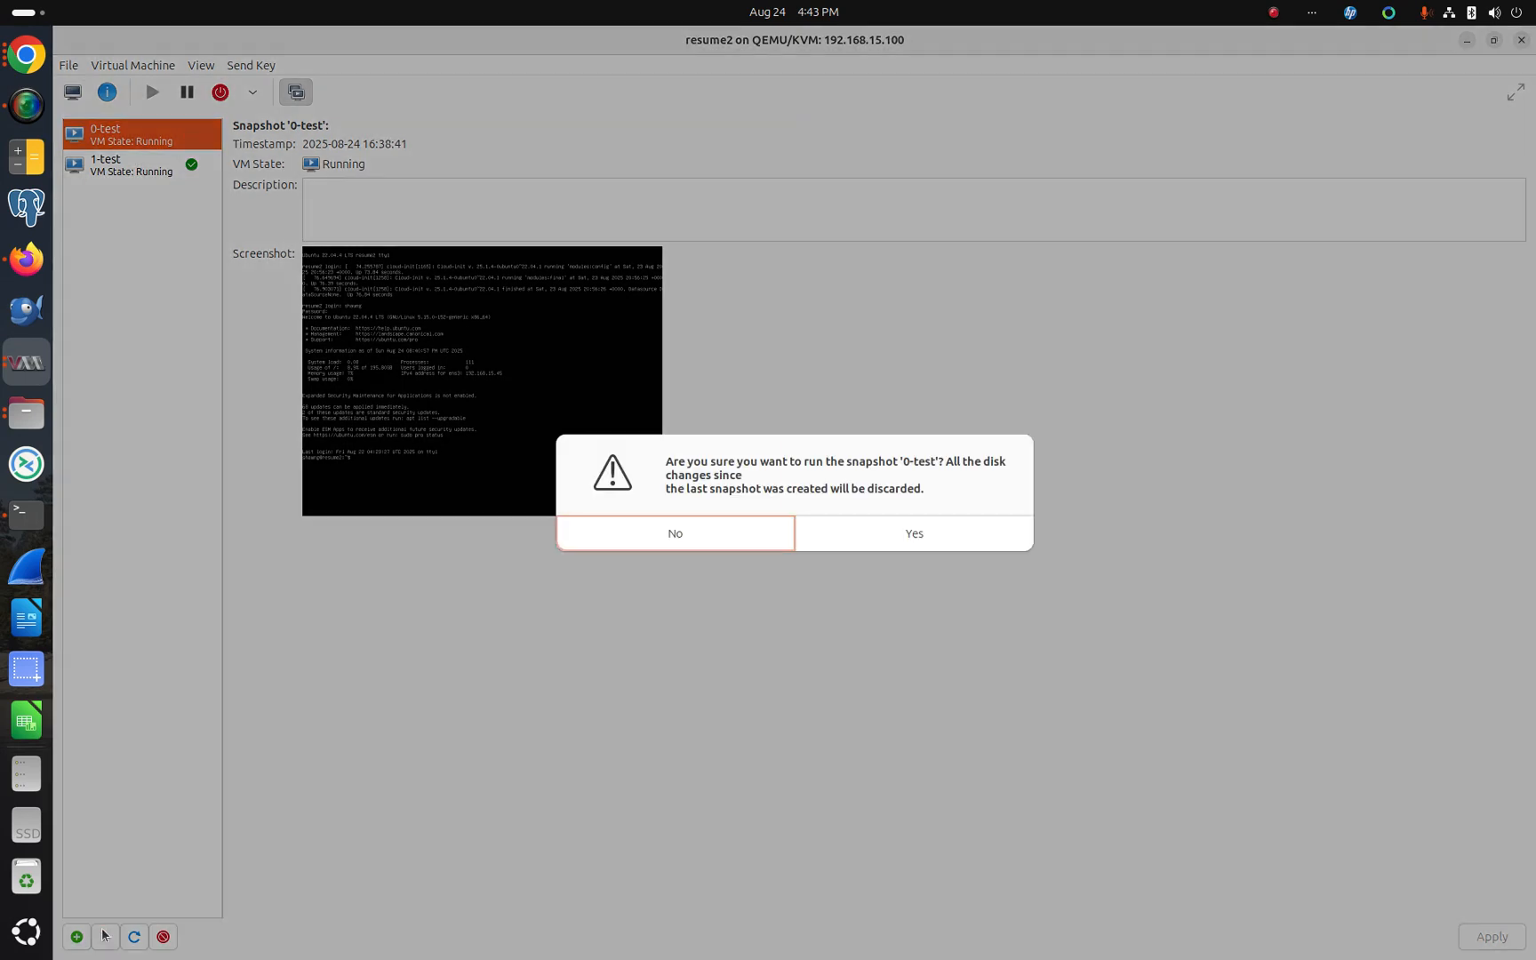
left_click(929, 525)
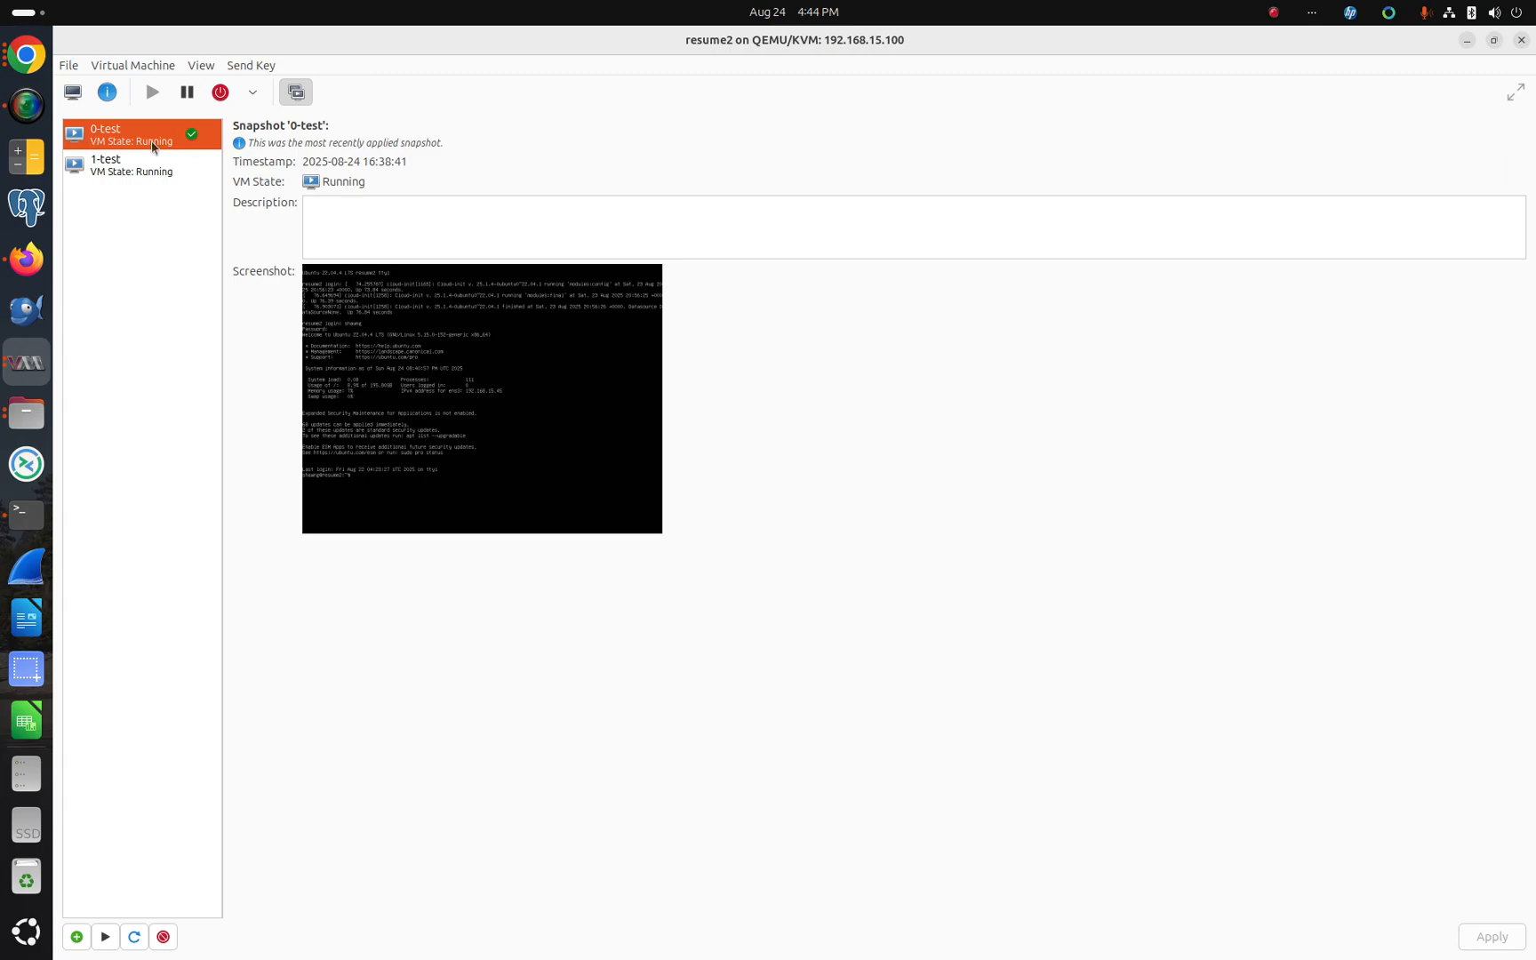
Step: Run the 1-test snapshot and confirm reverting the VM to it
left_click(31, 523)
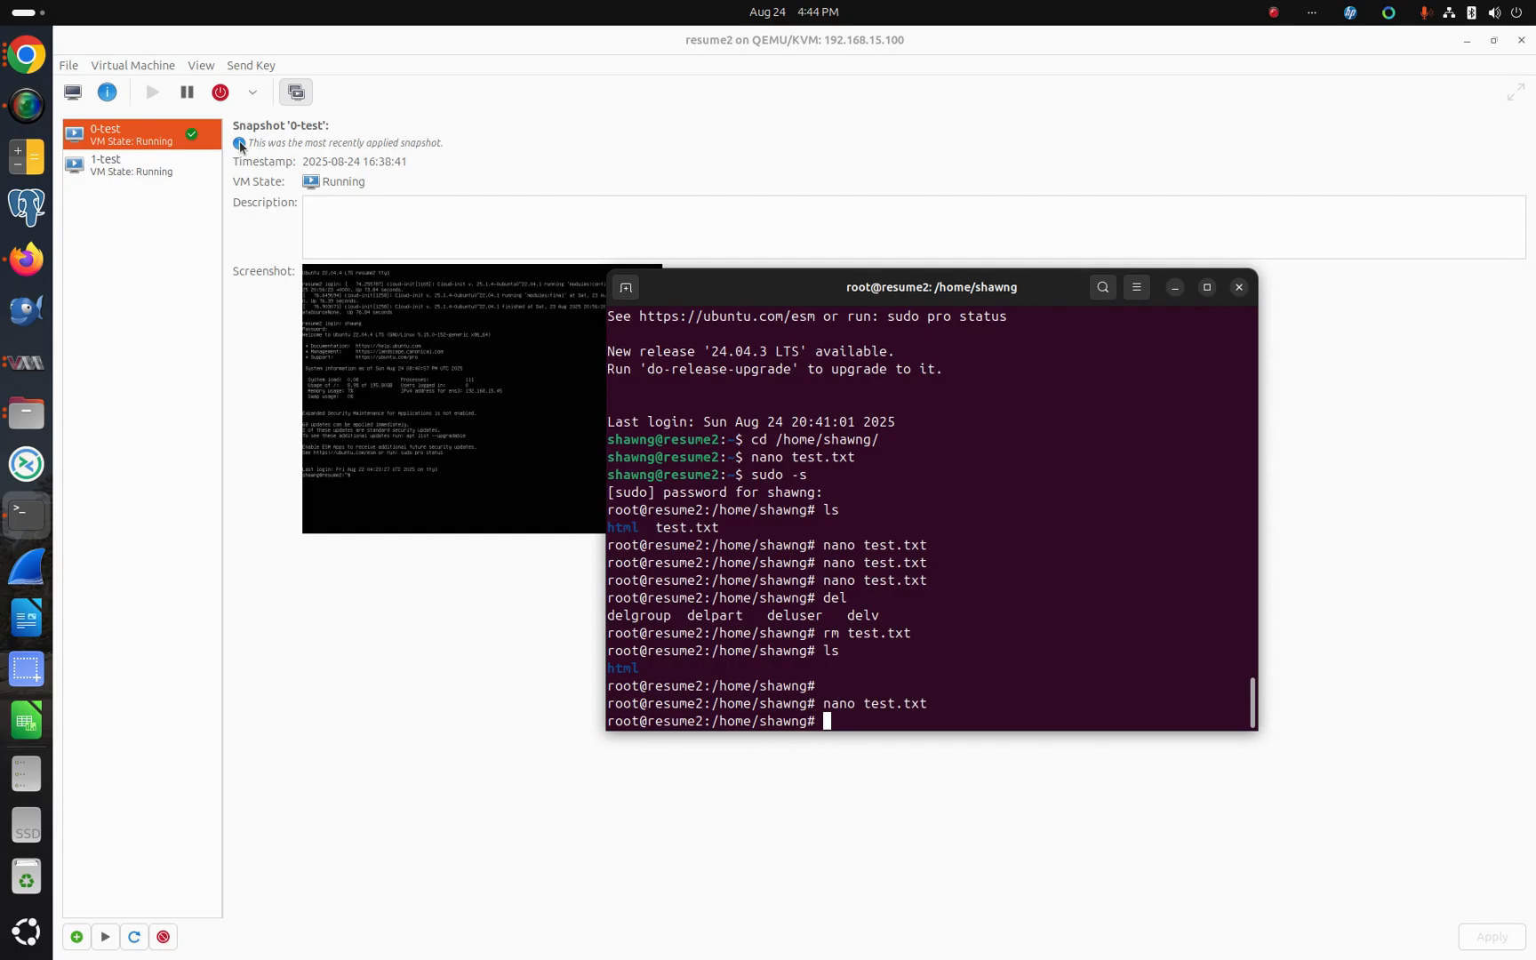
left_click(110, 168)
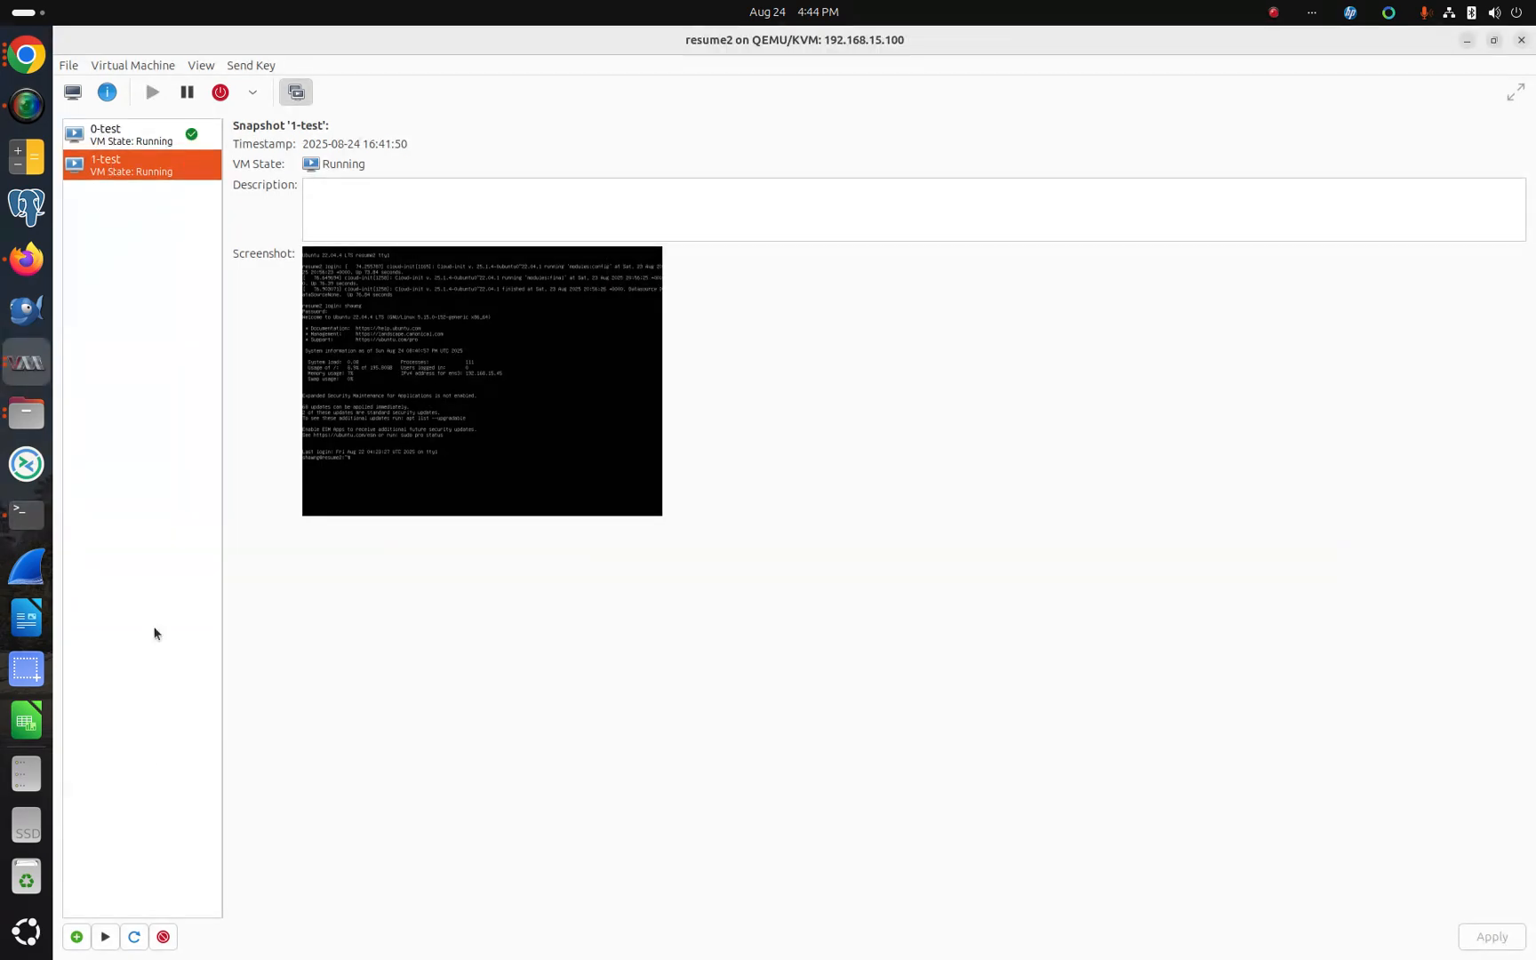
left_click(104, 937)
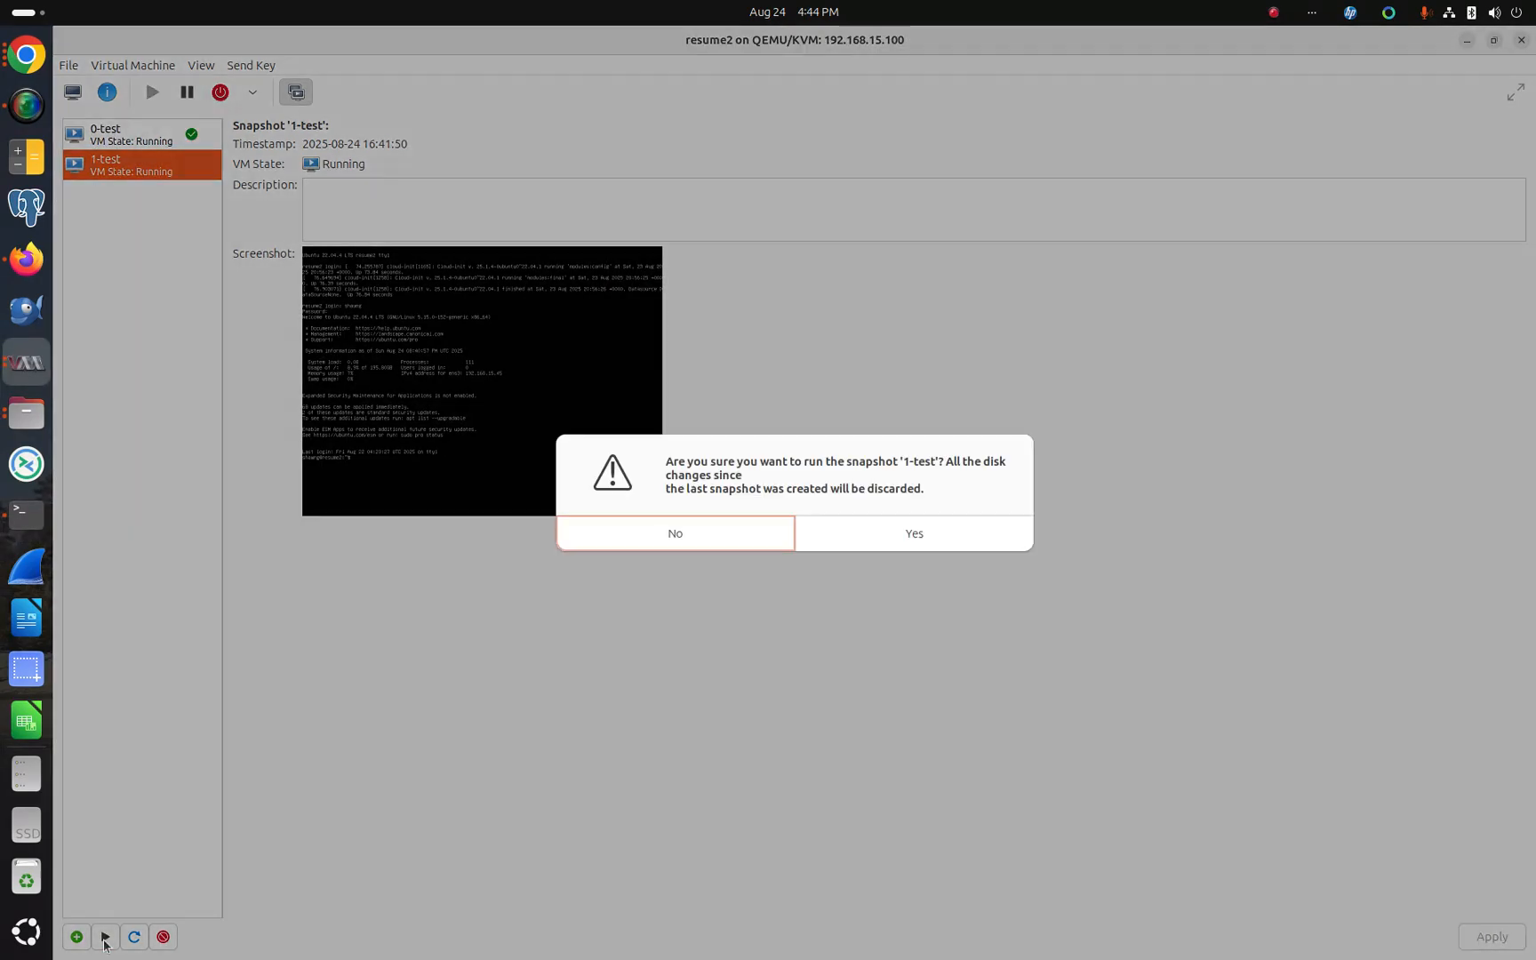
left_click(883, 524)
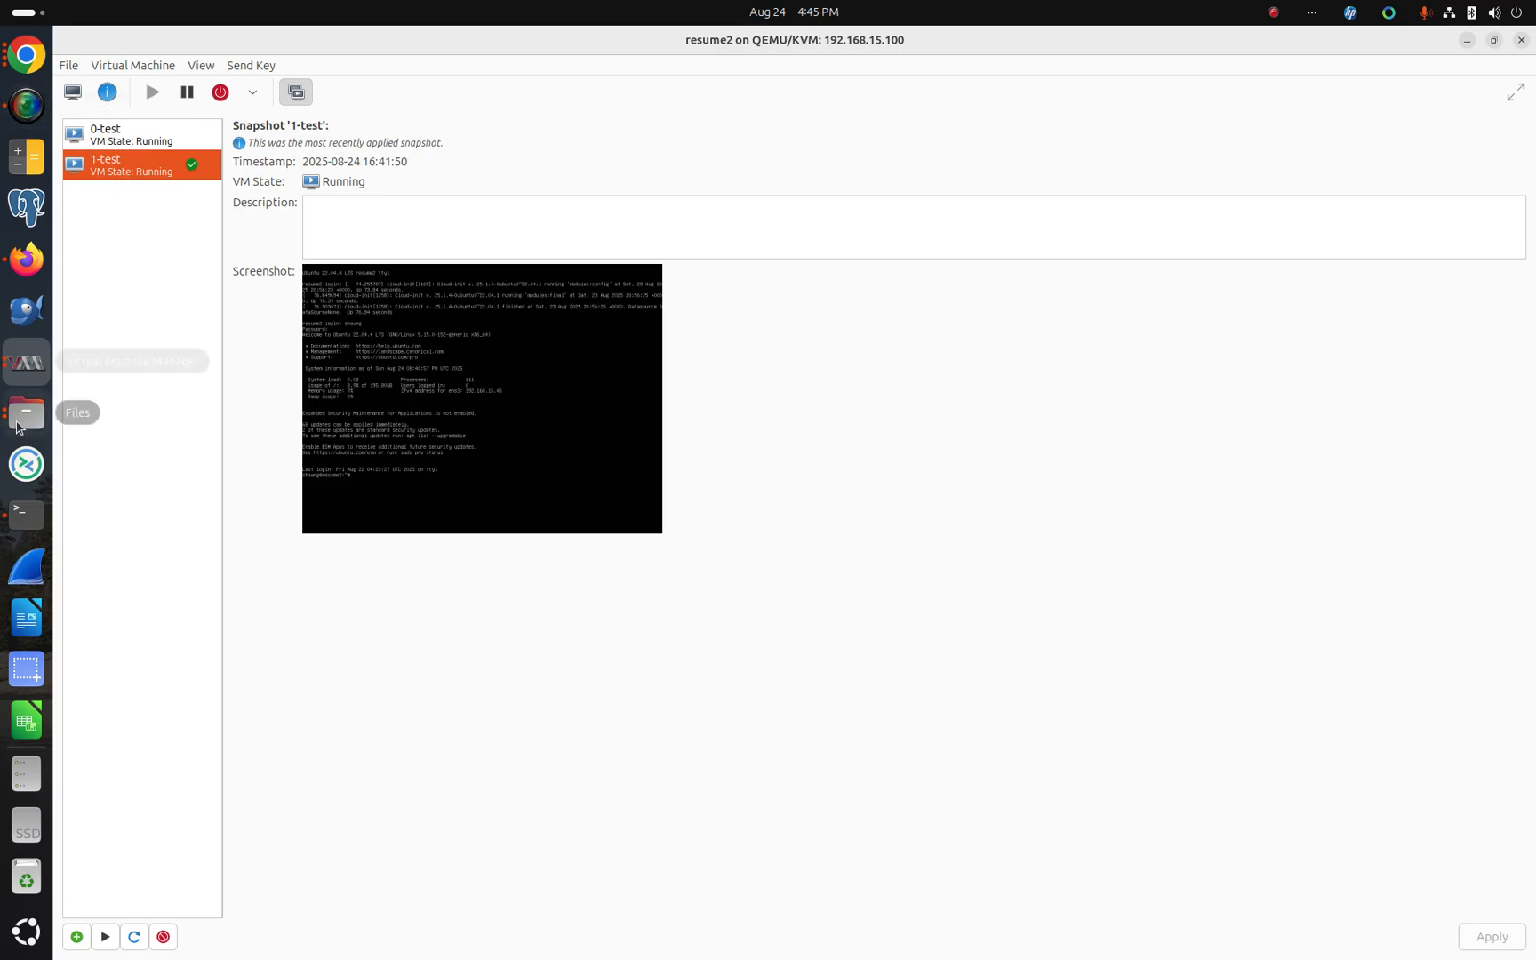
Step: Open test.txt in nano from the terminal
left_click(27, 514)
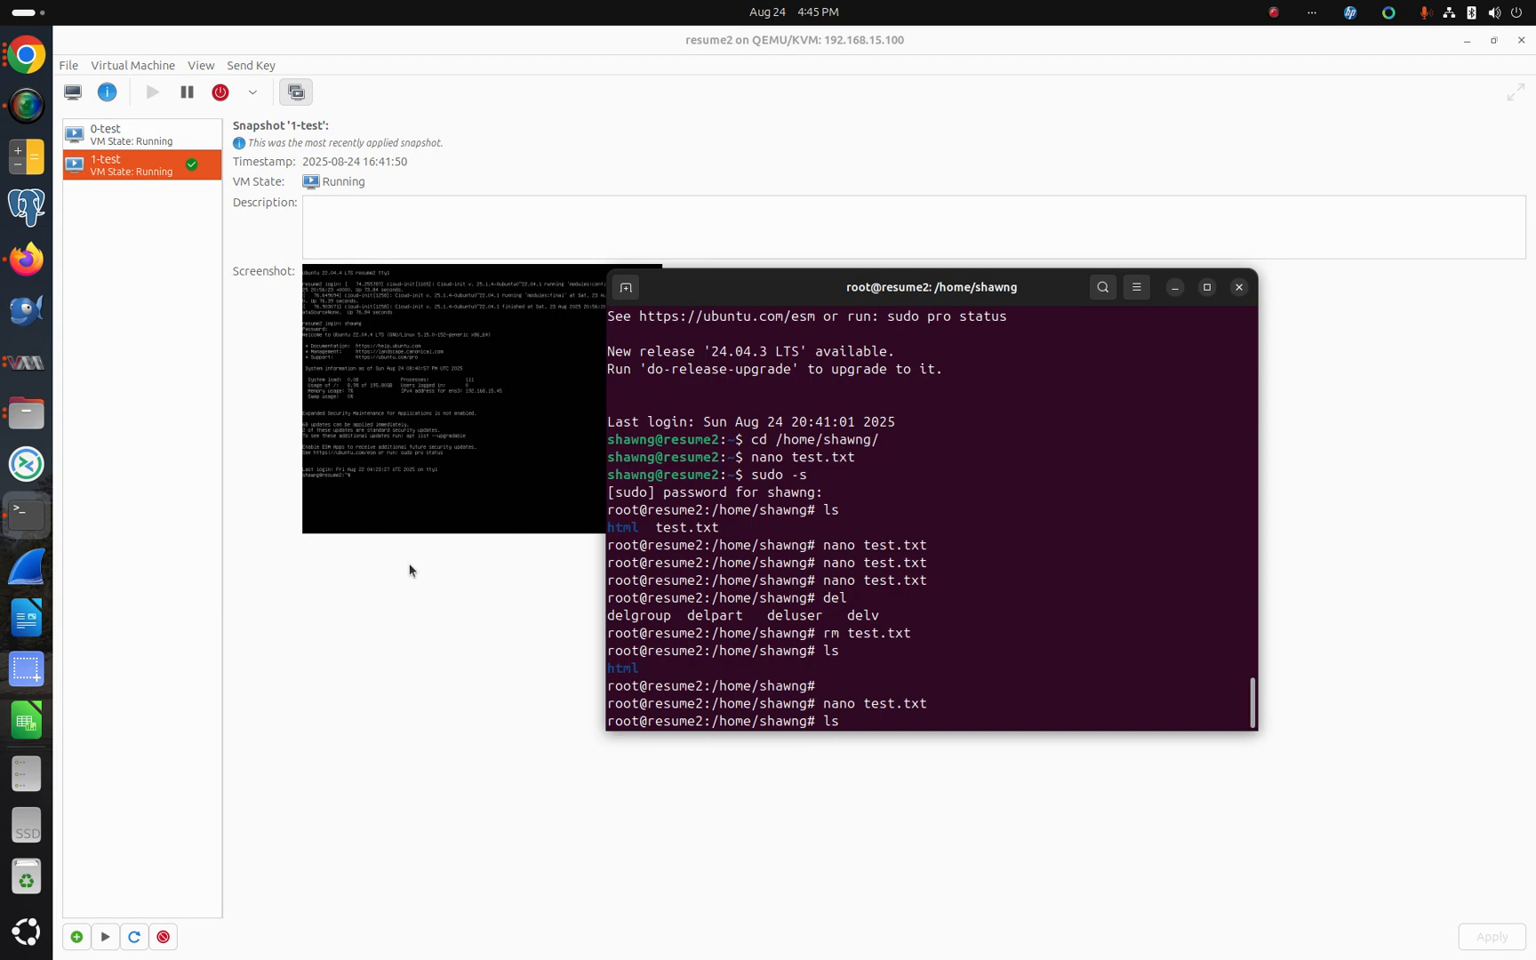
key("BackSpace")
key("BackSpace")
type("nano  test.txt")
key("Return")
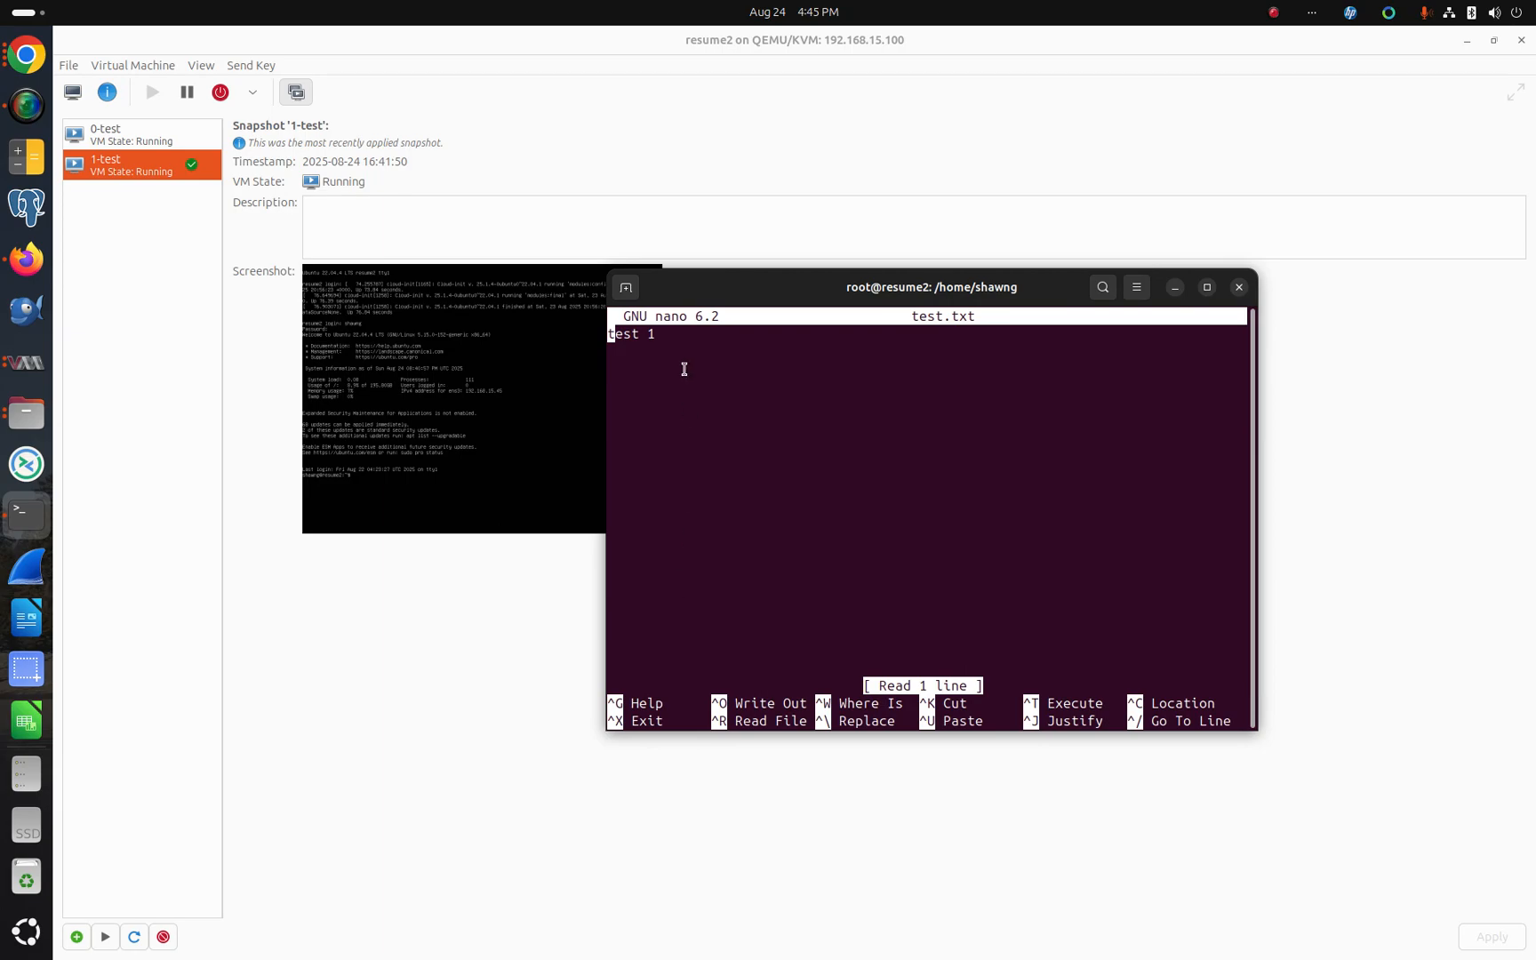
Step: Add a second line "test 2" to test.txt and save the file on exit
key("Down")
type("test2")
key("BackSpace")
type("2")
key("Left")
key("ctrl+x")
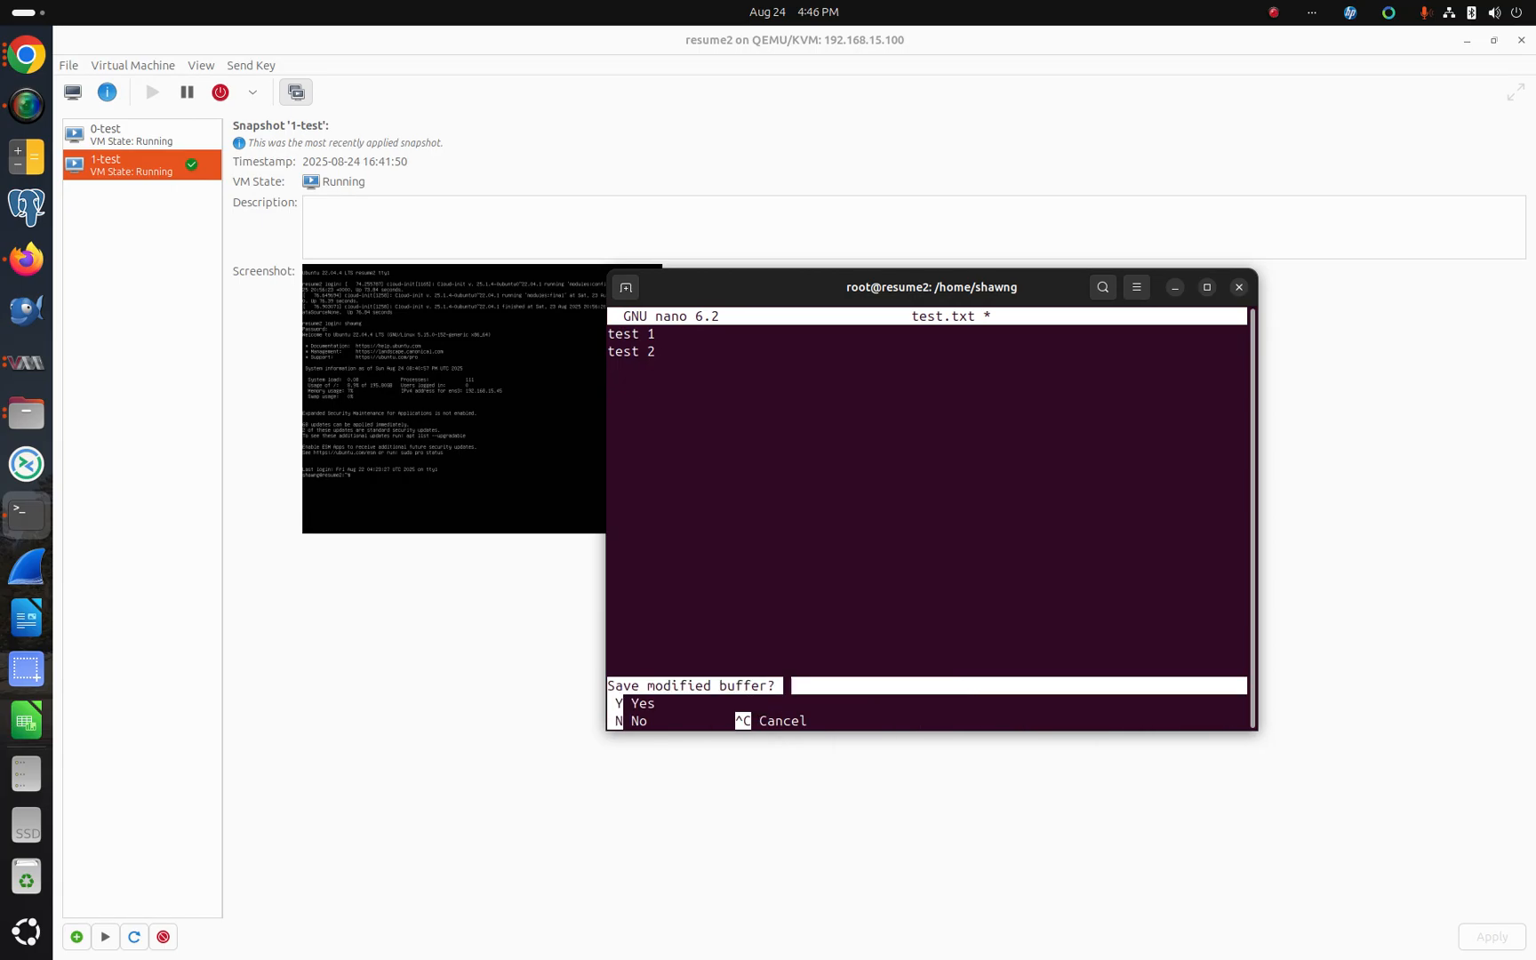
key("y")
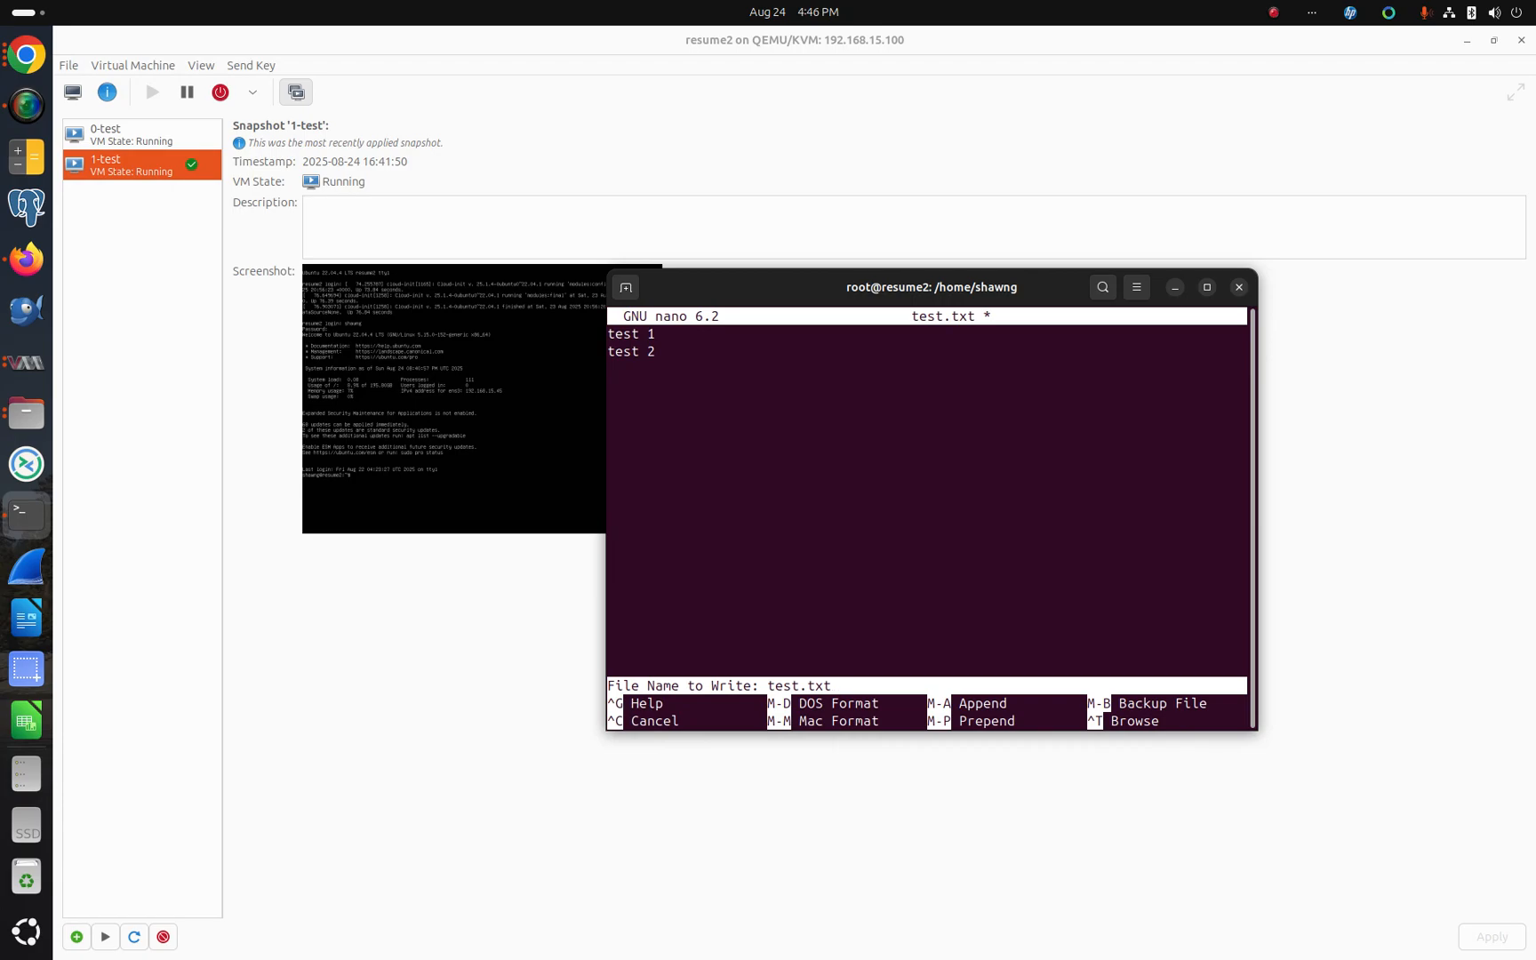
key("Return")
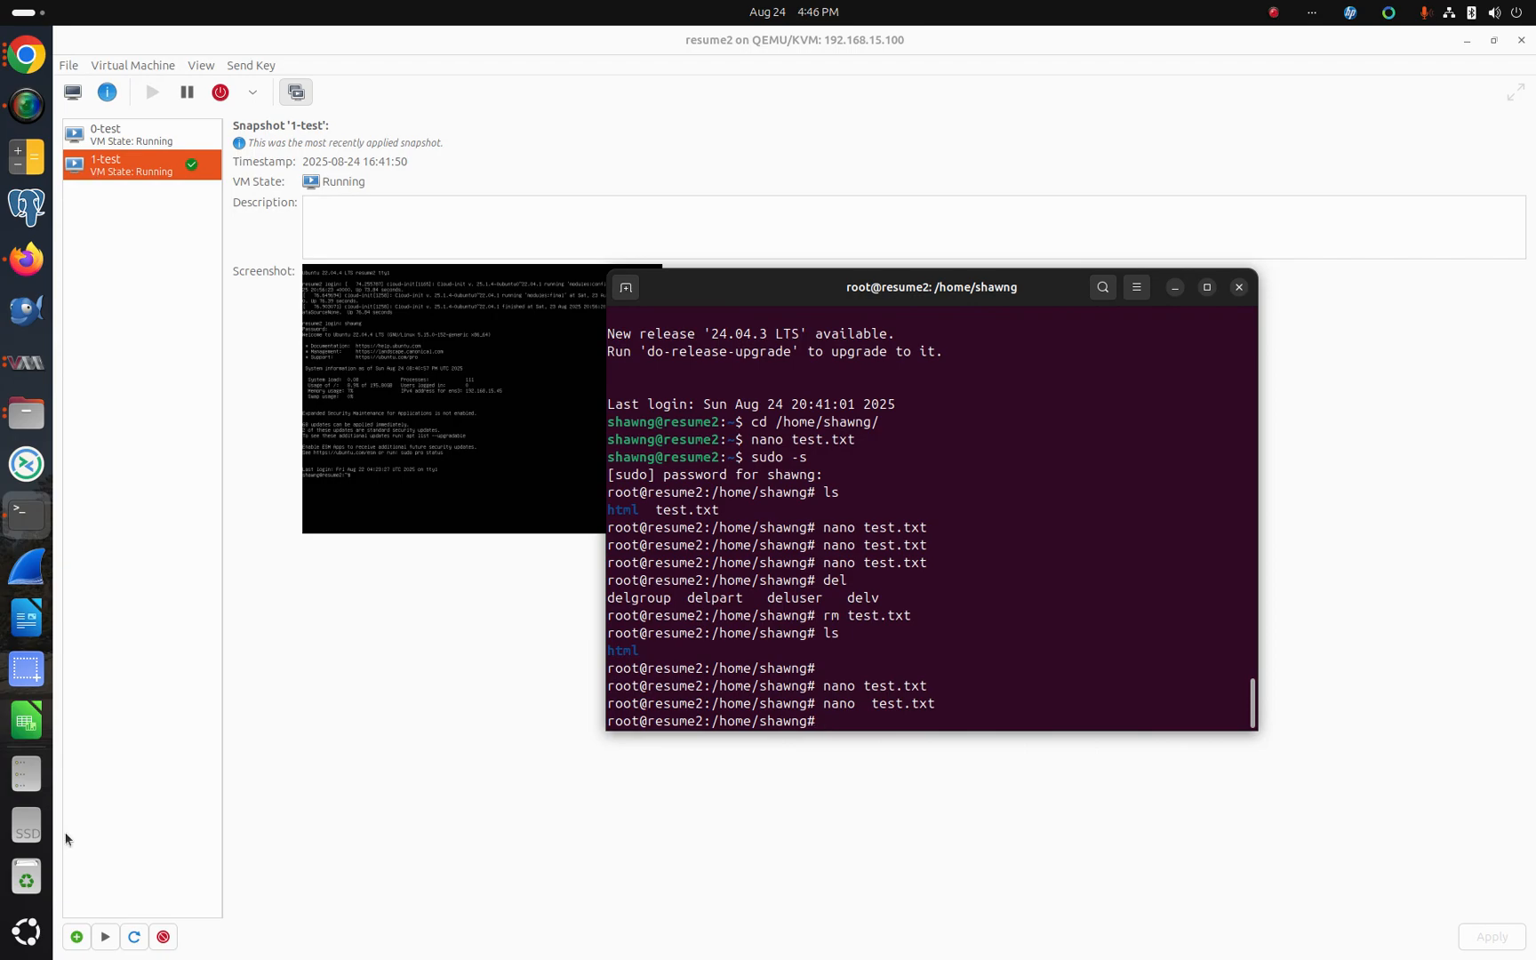
Step: Create a new snapshot of the running VM named 2-test
left_click(77, 937)
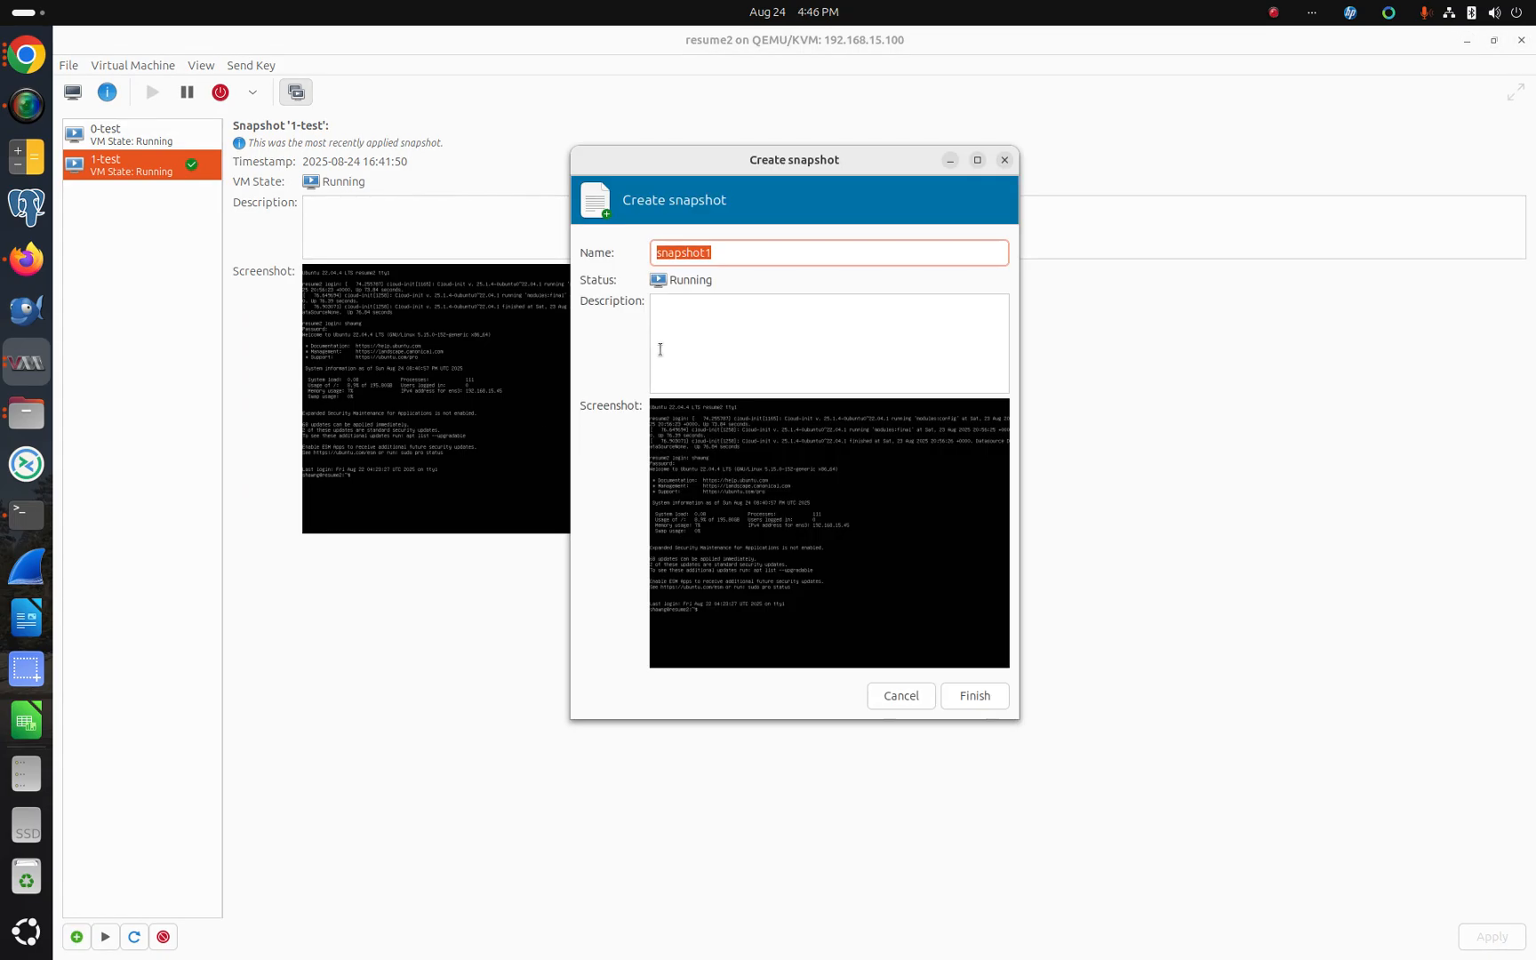
type("2-test")
key("Return")
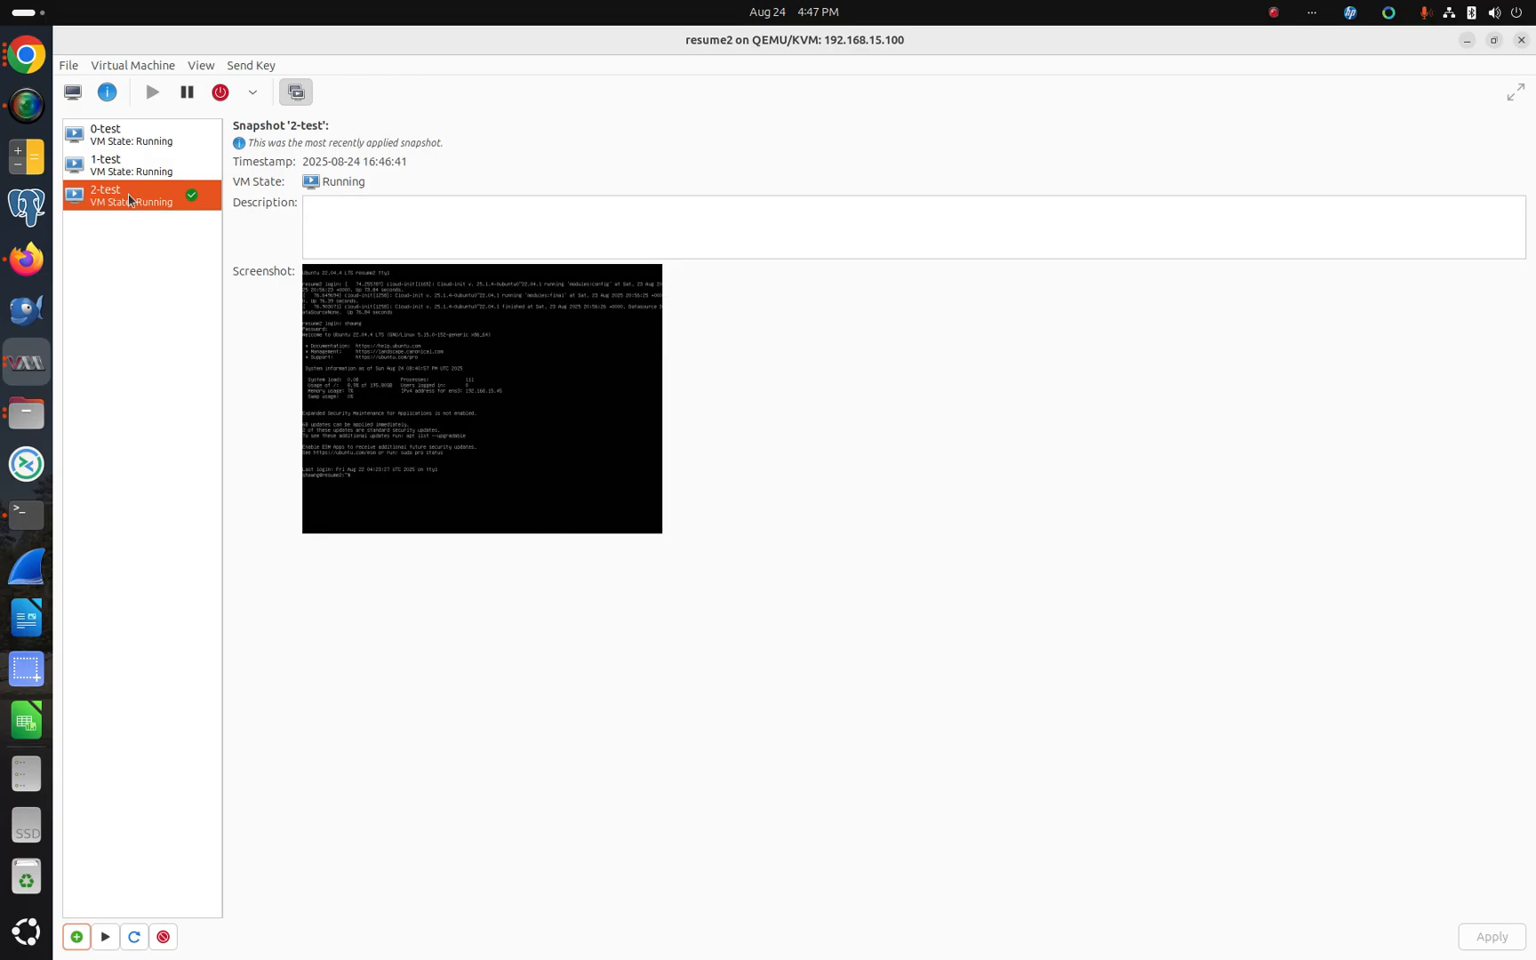
Step: Reopen test.txt in nano from the VM's terminal
left_click(27, 513)
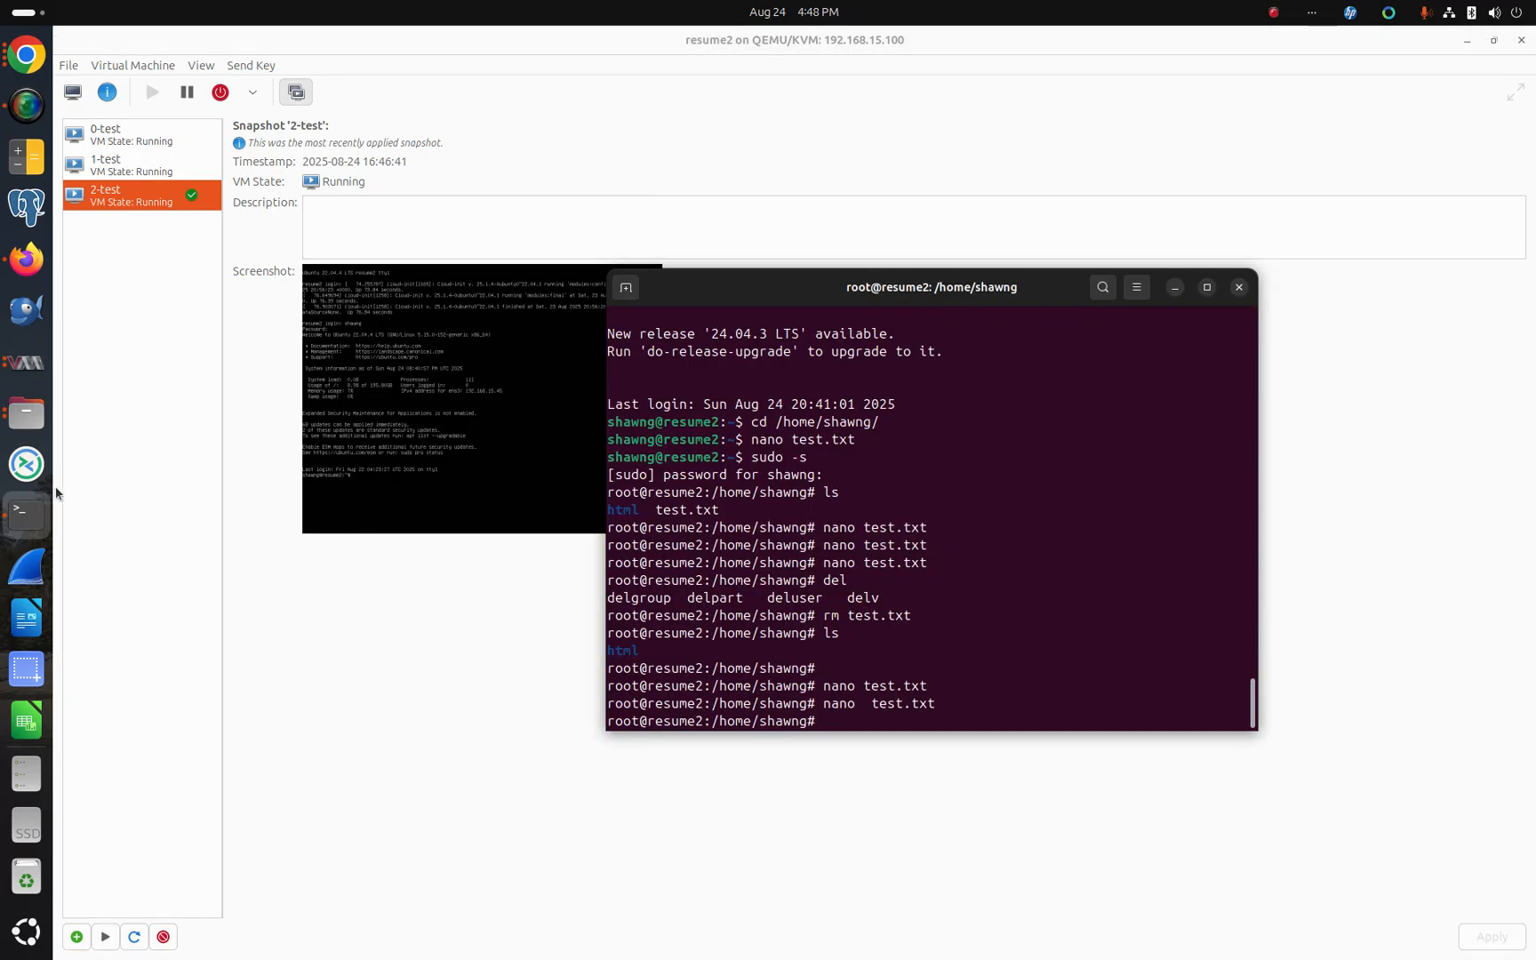
key("Up")
key("Return")
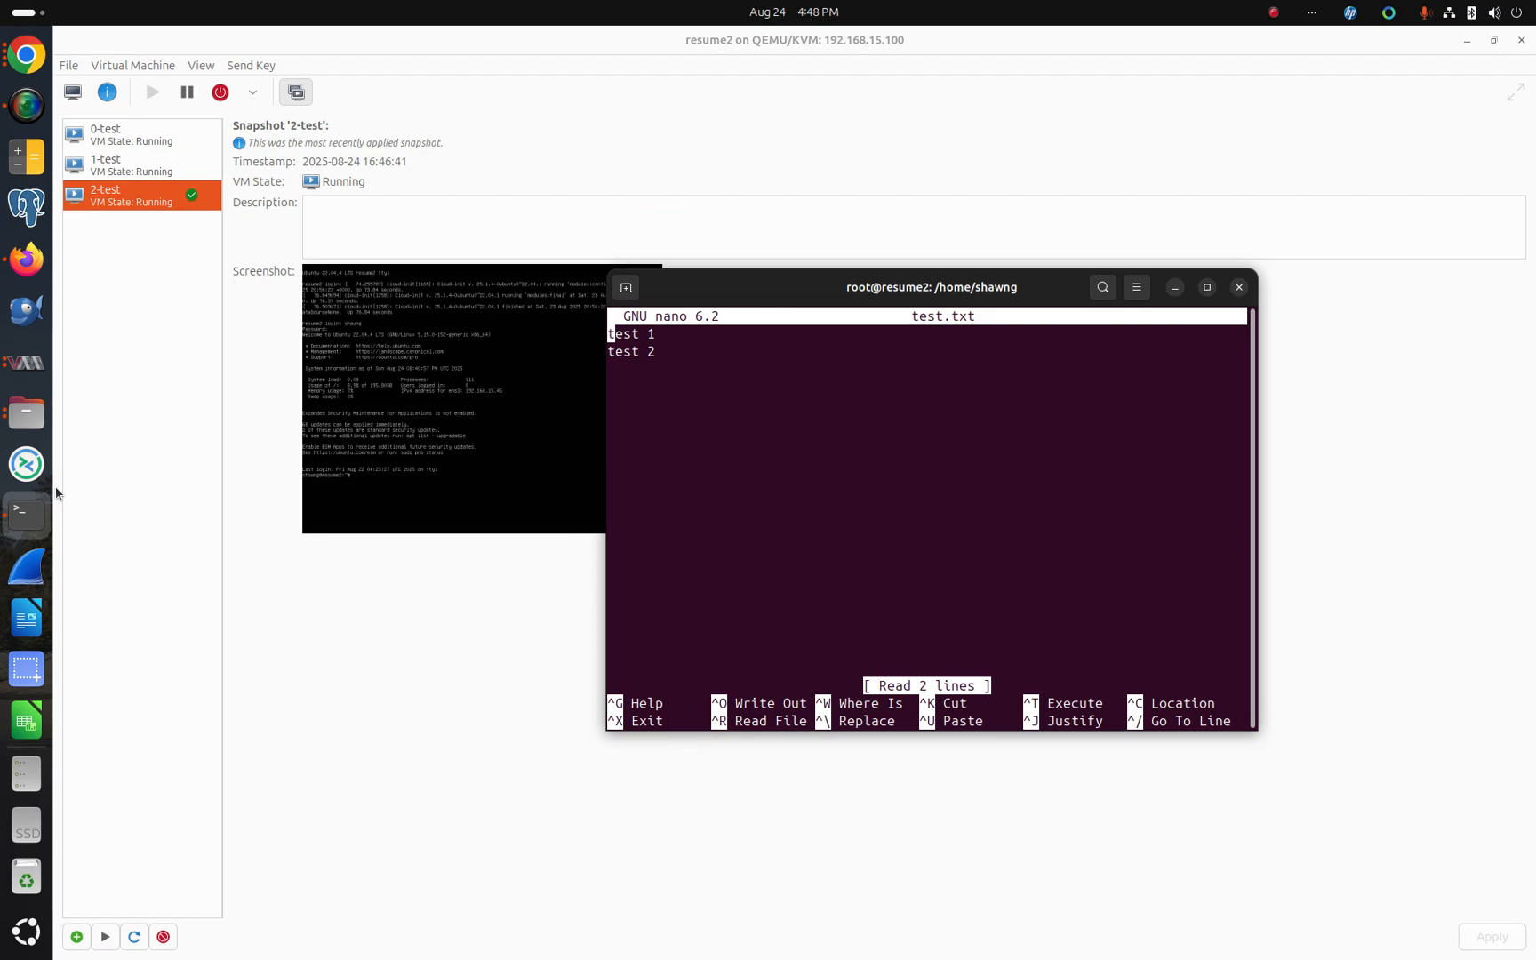
Step: Add a third line "test-3" to test.txt and save the file on exit
key("Down")
key("Down")
type("test")
type("3")
key("Left")
type("-")
key("ctrl+x")
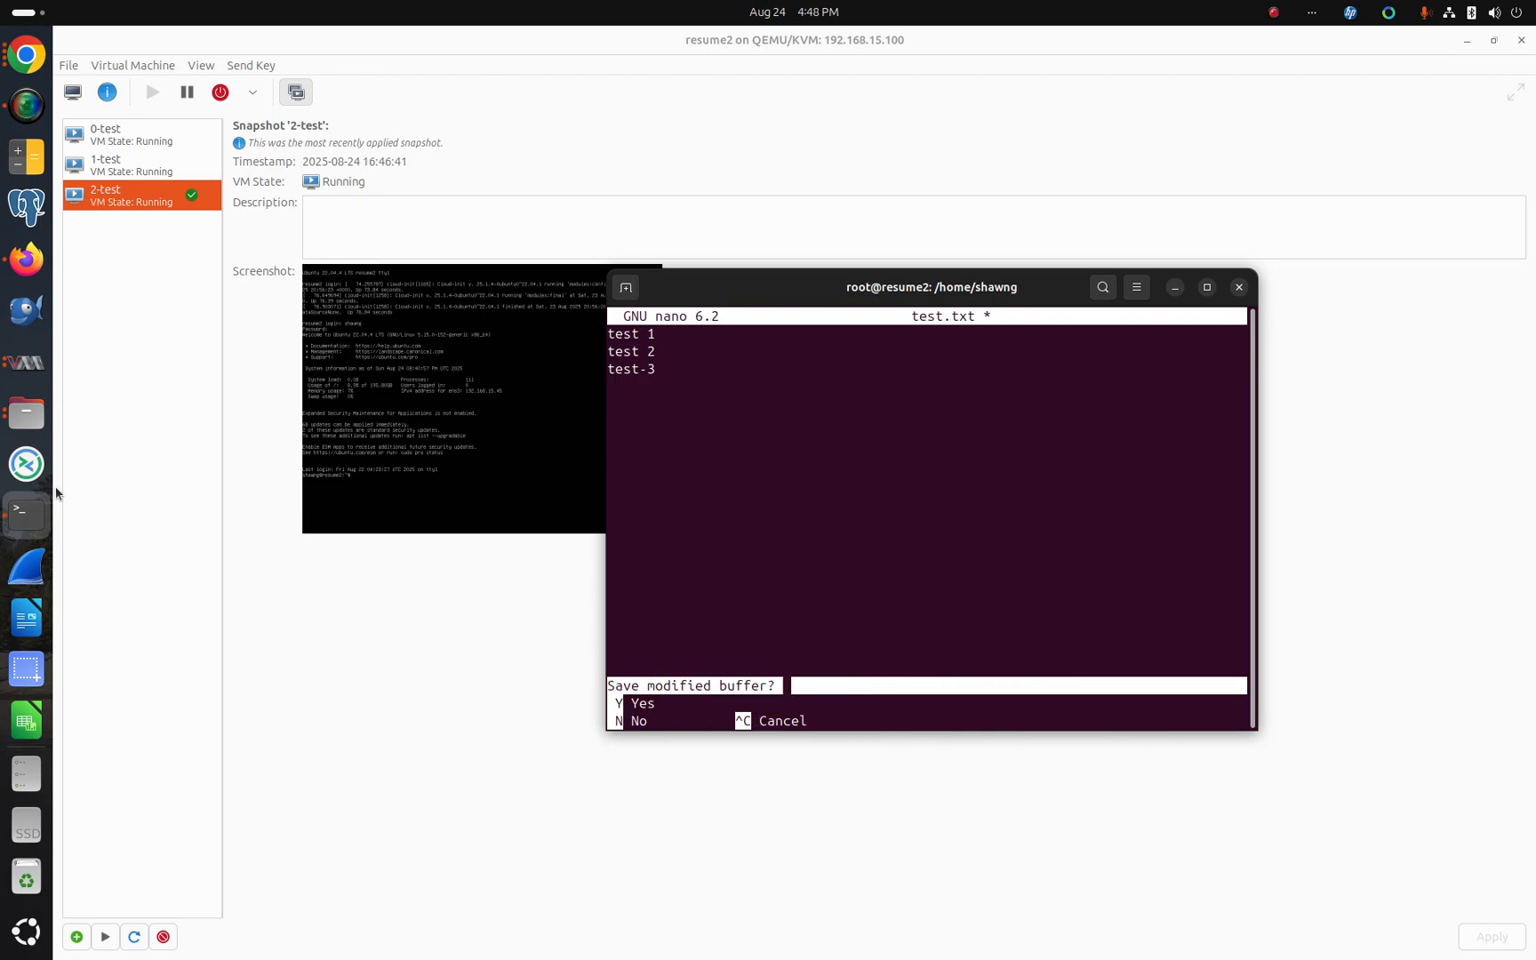
key("y")
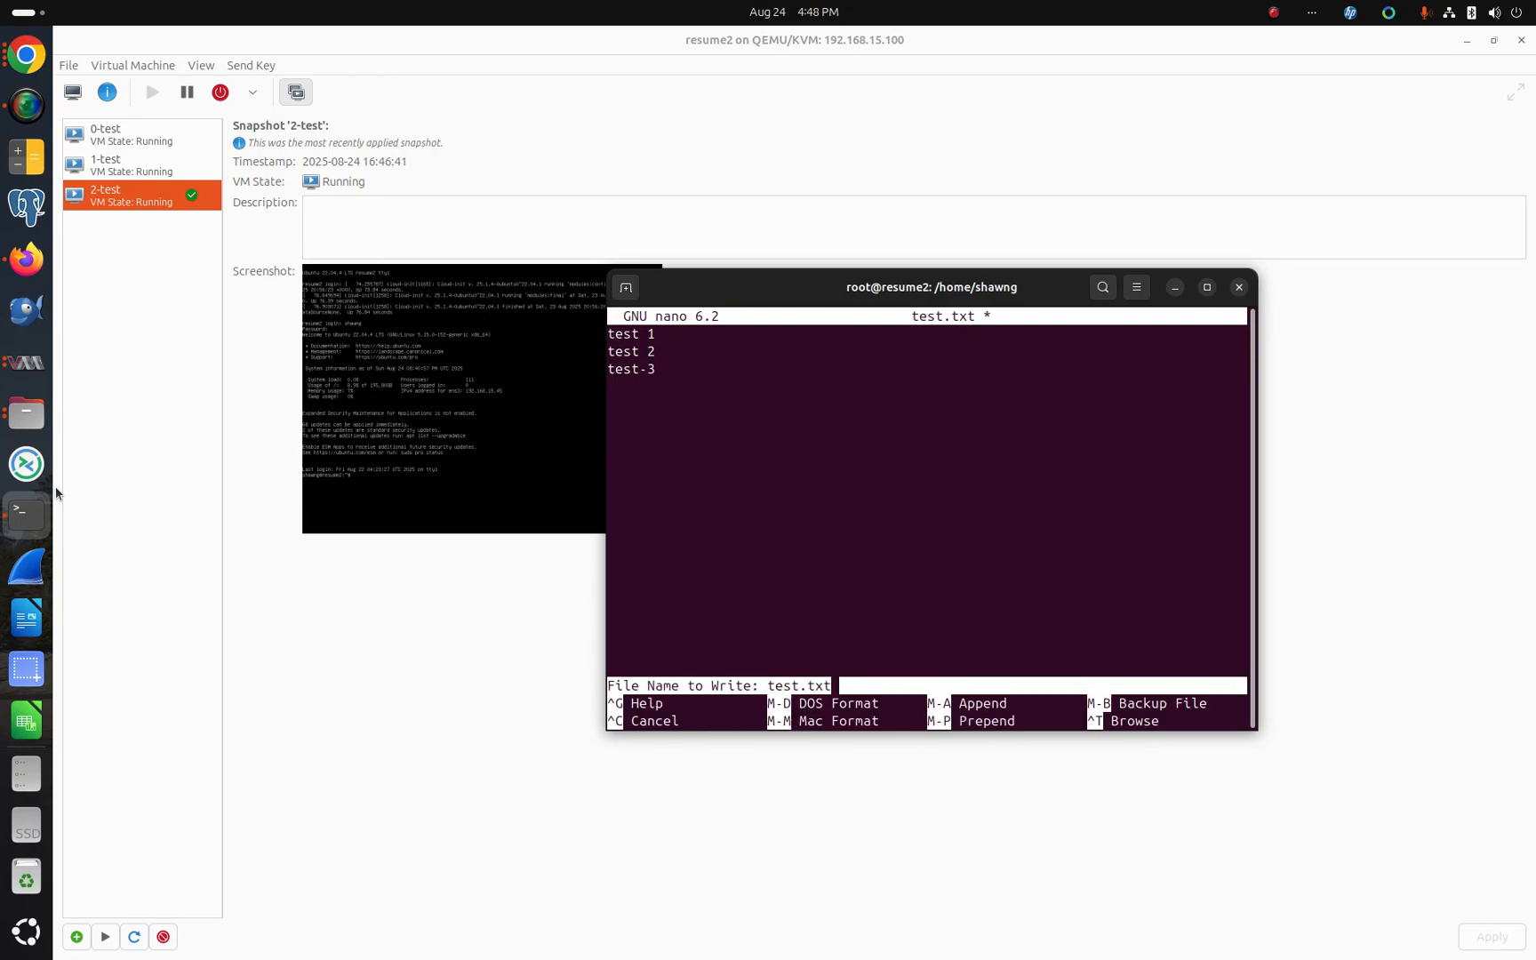
key("Return")
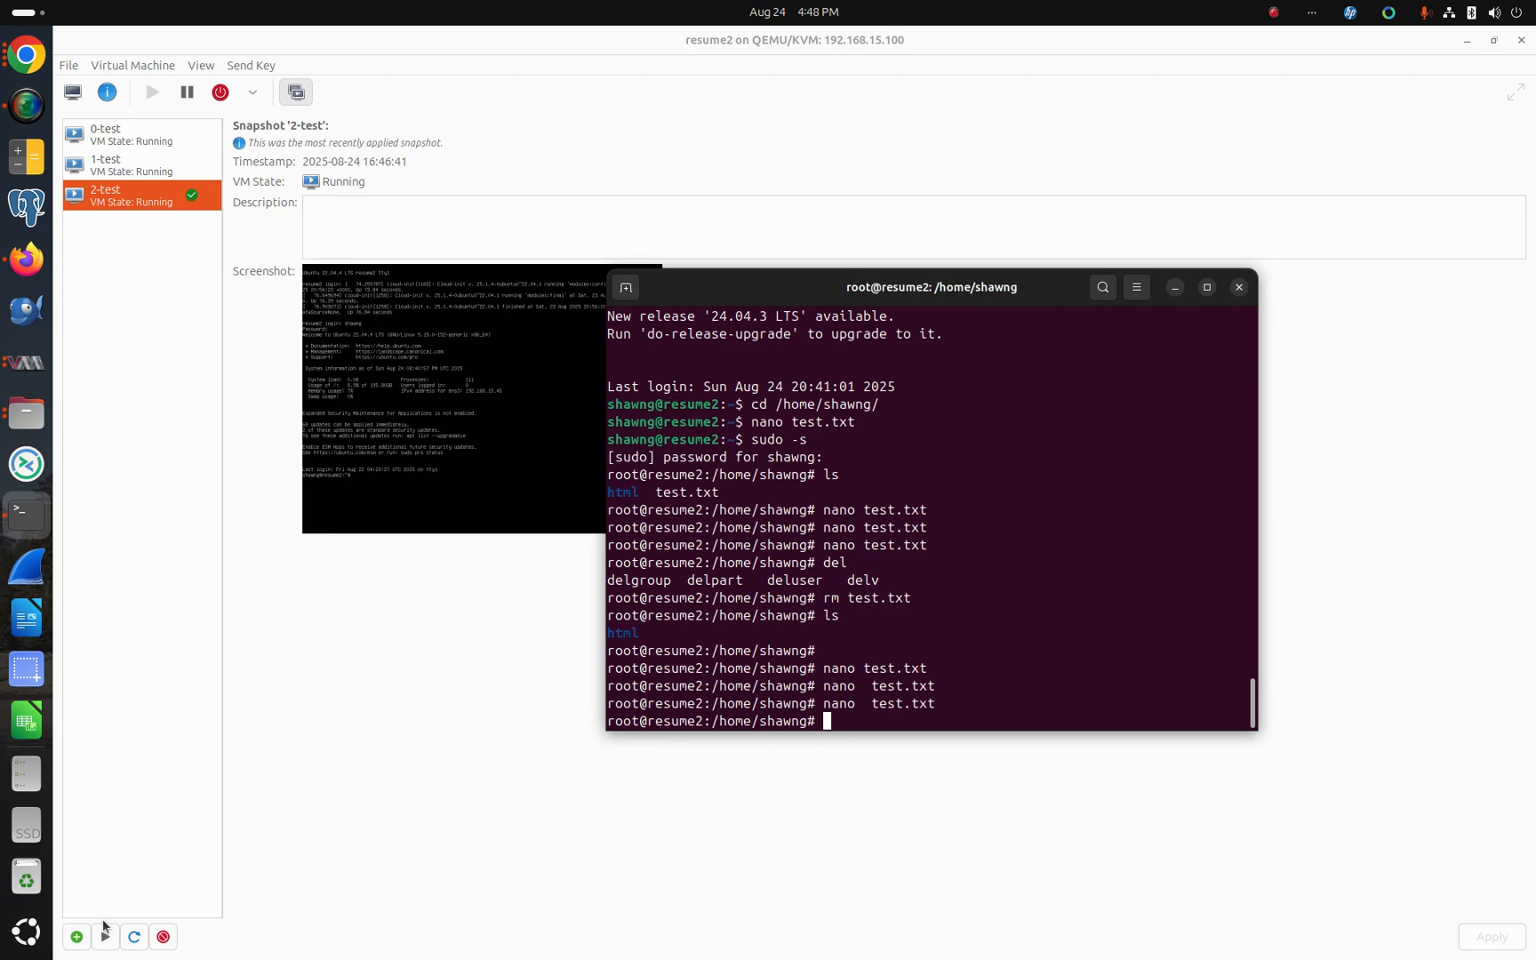
Step: Create a new snapshot named 3-test
left_click(77, 937)
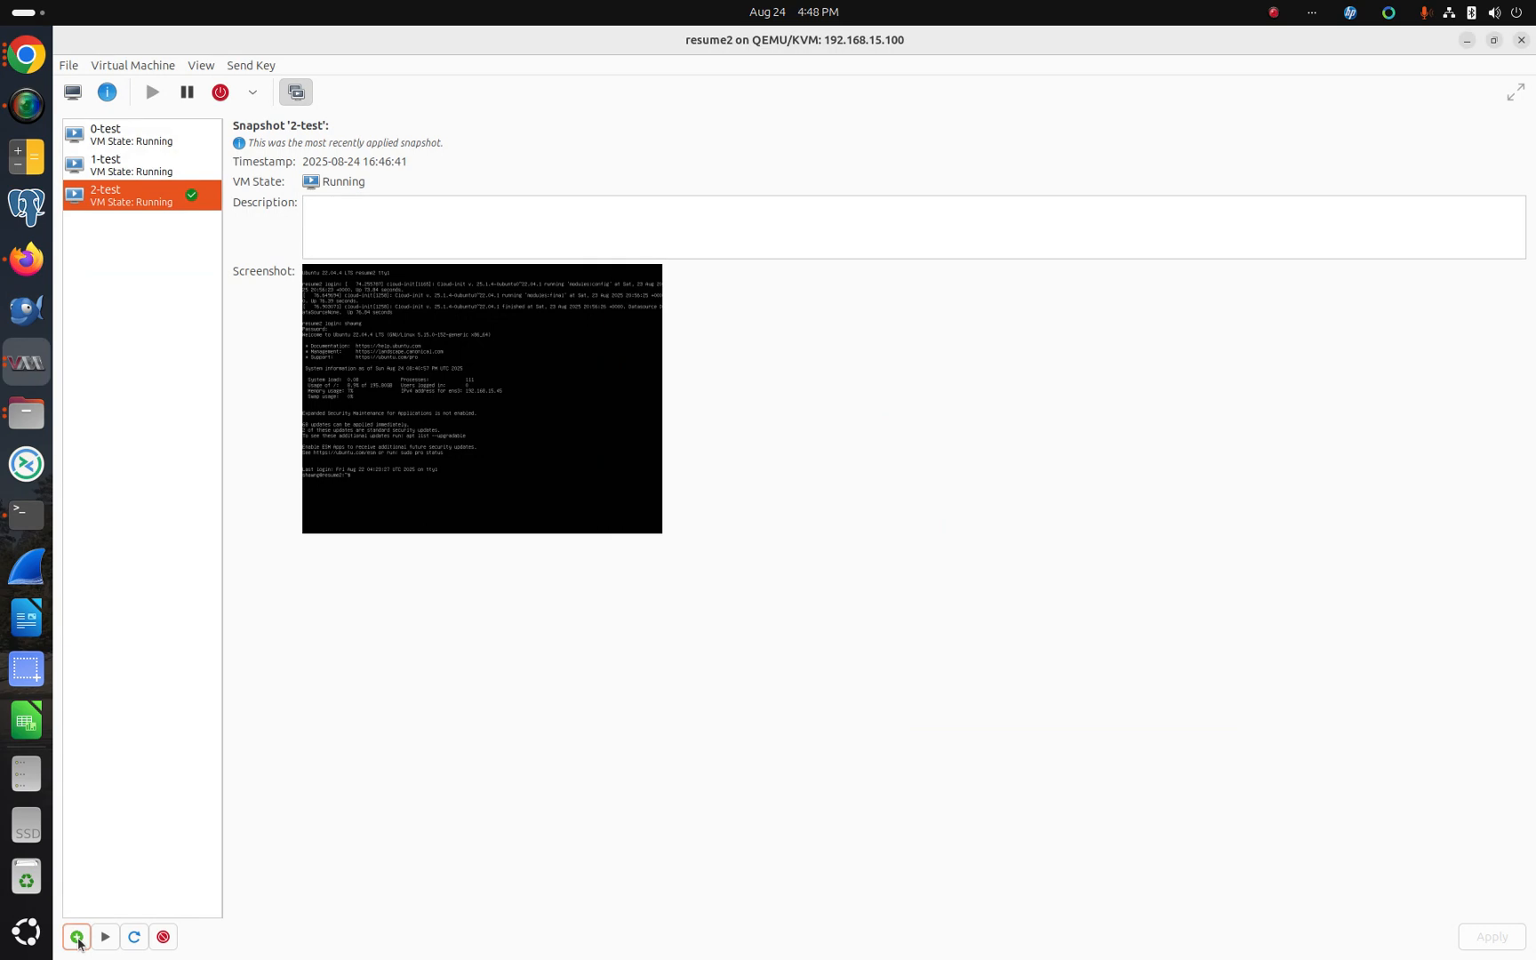
left_click(77, 938)
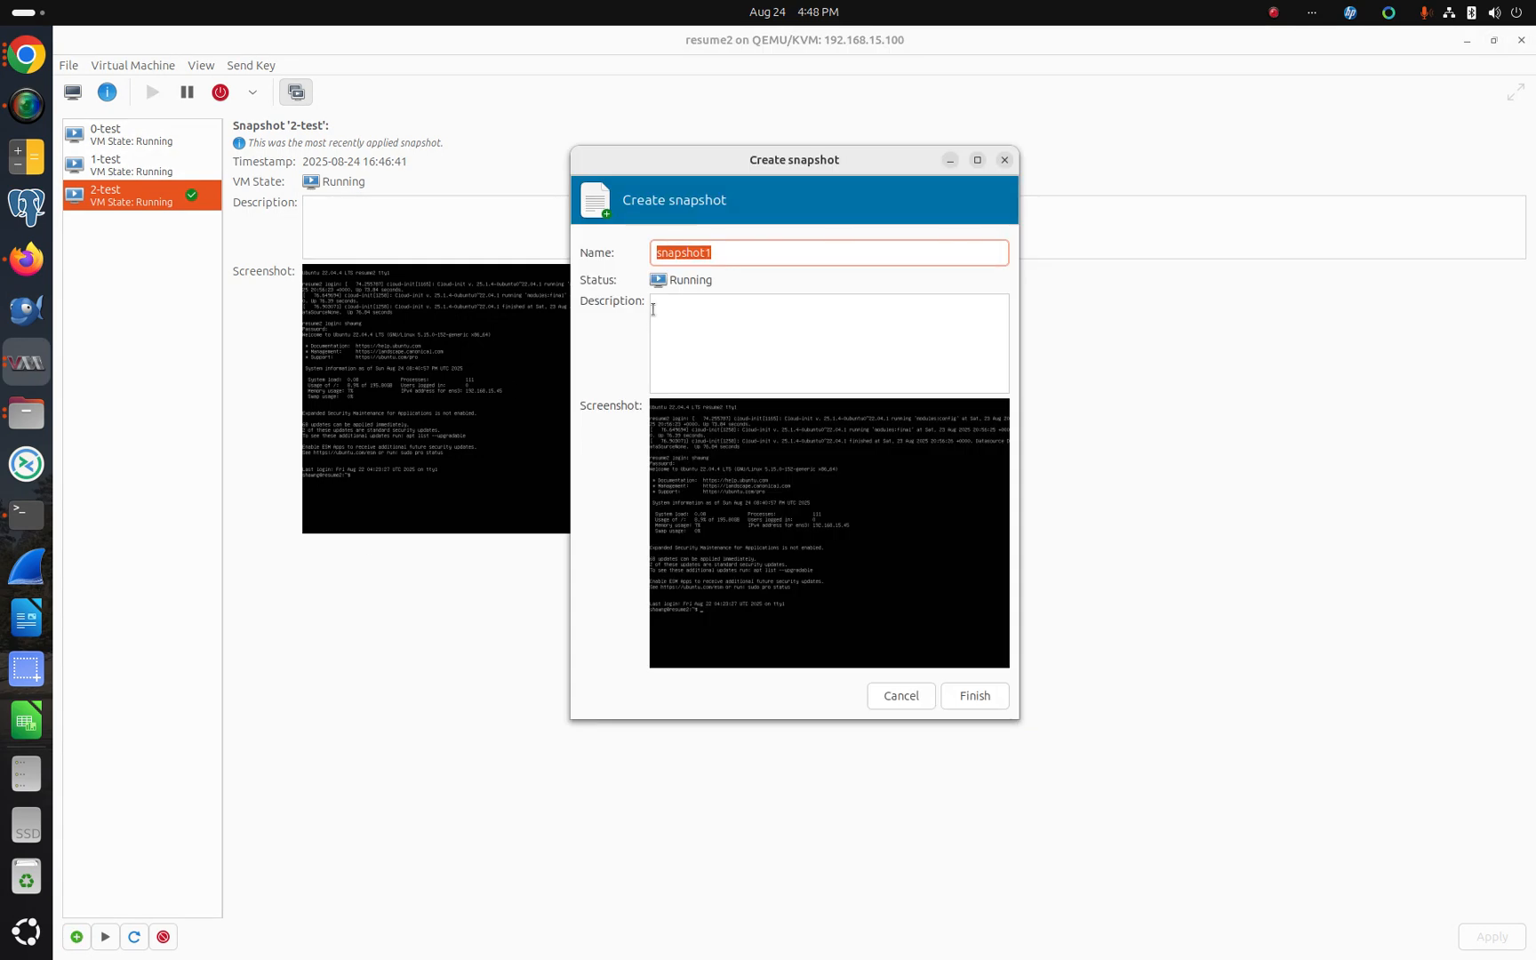
type("3-test")
left_click(989, 695)
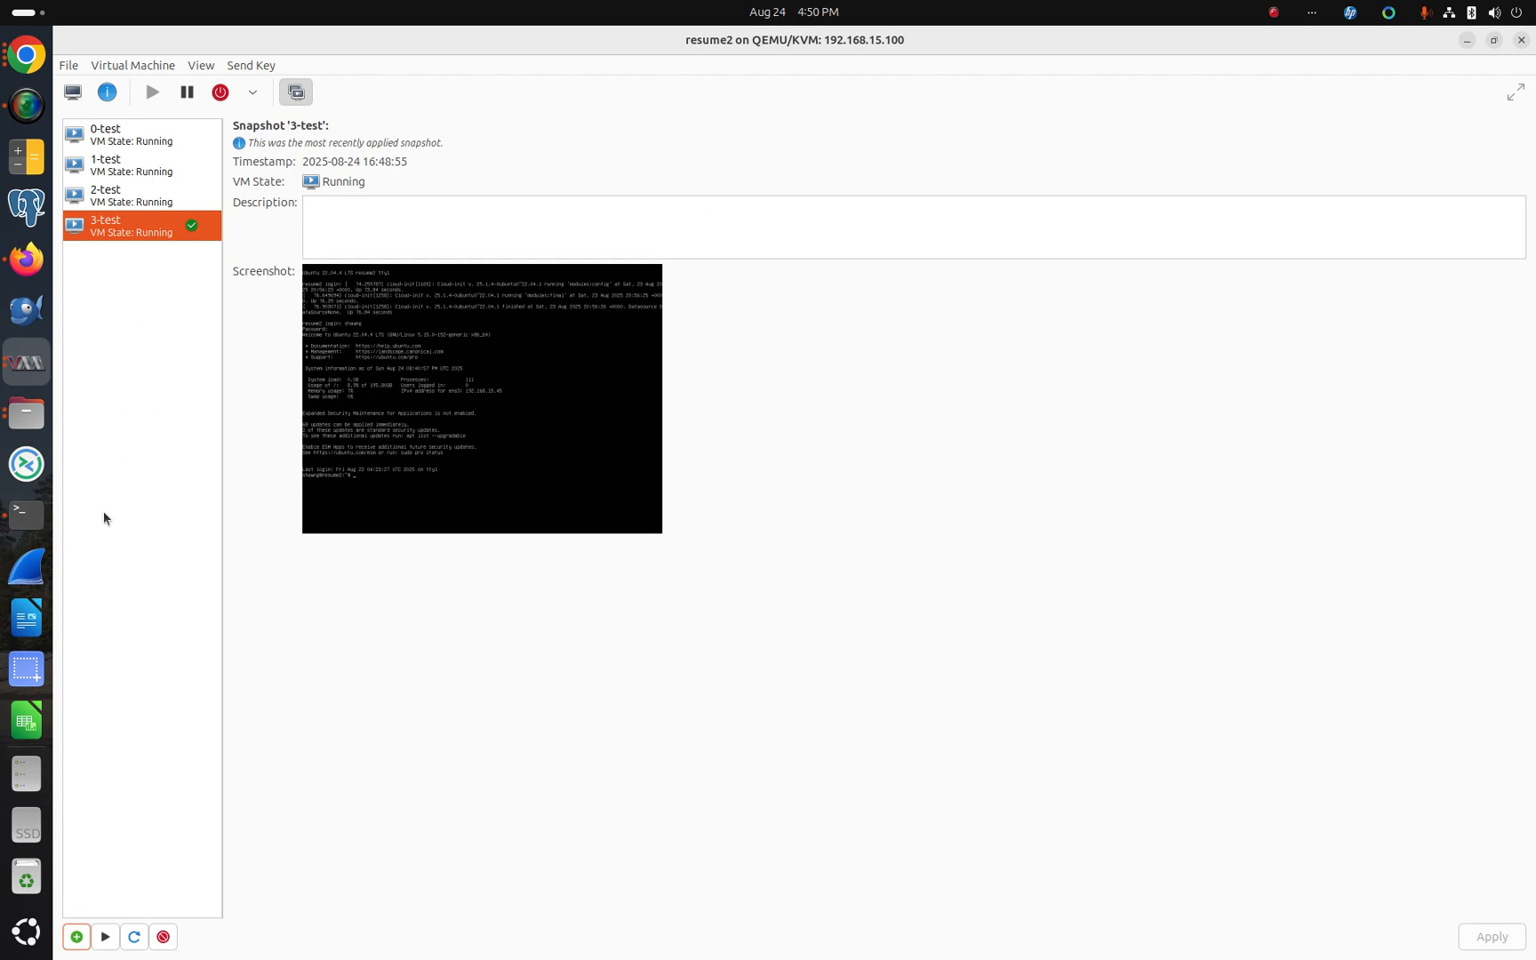
Step: Reopen test.txt in nano from the terminal to check its contents
left_click(26, 514)
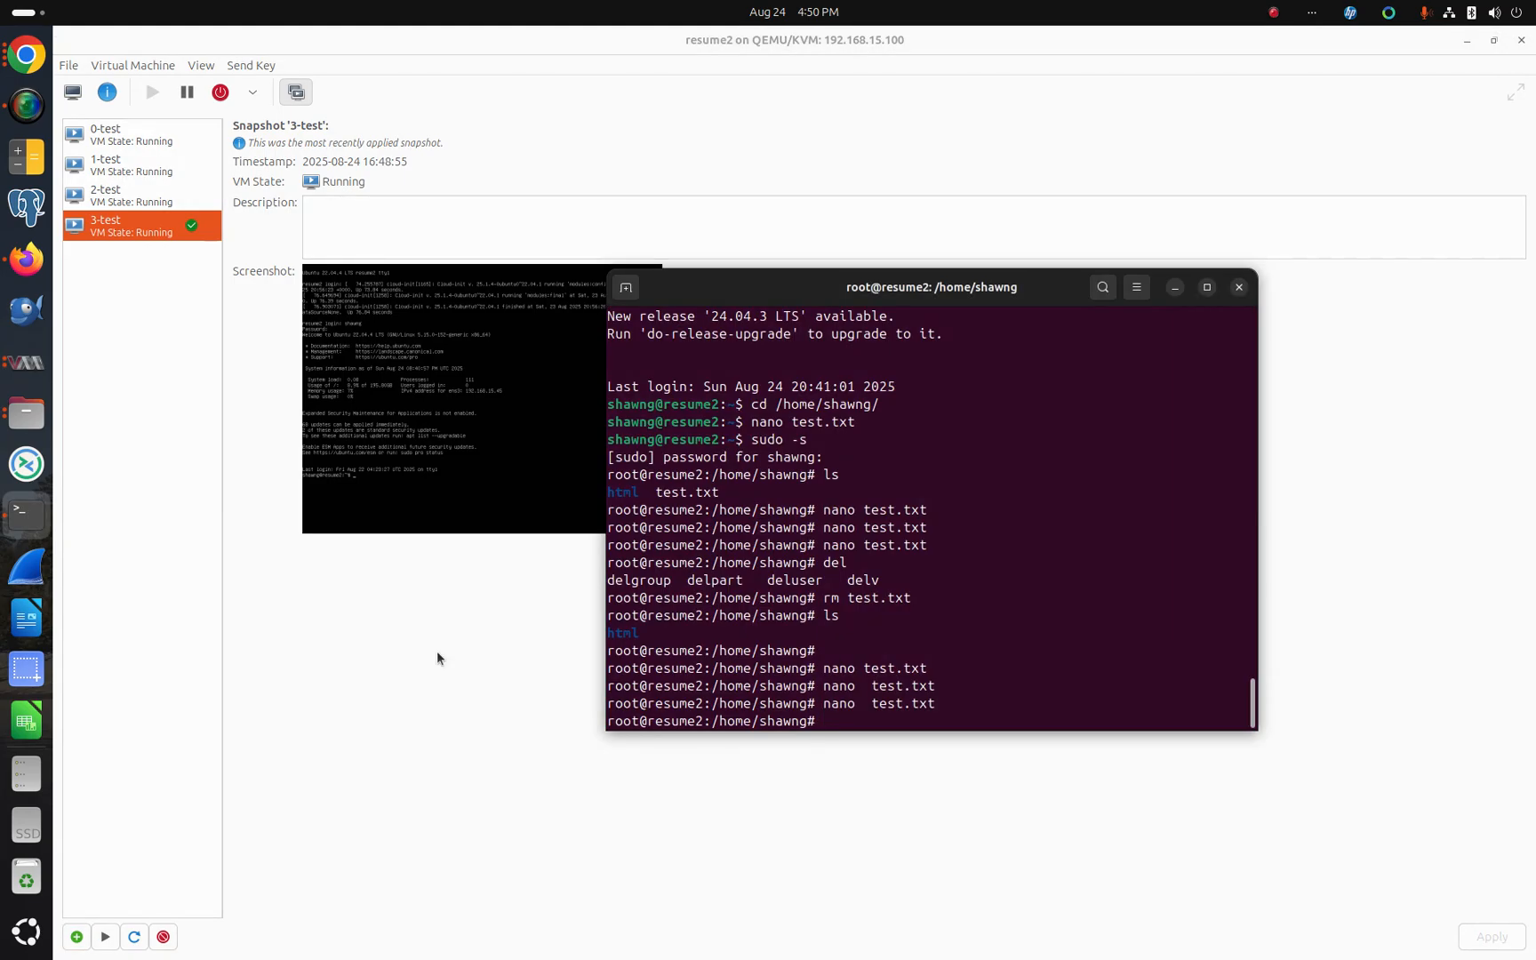
key("Up")
key("Return")
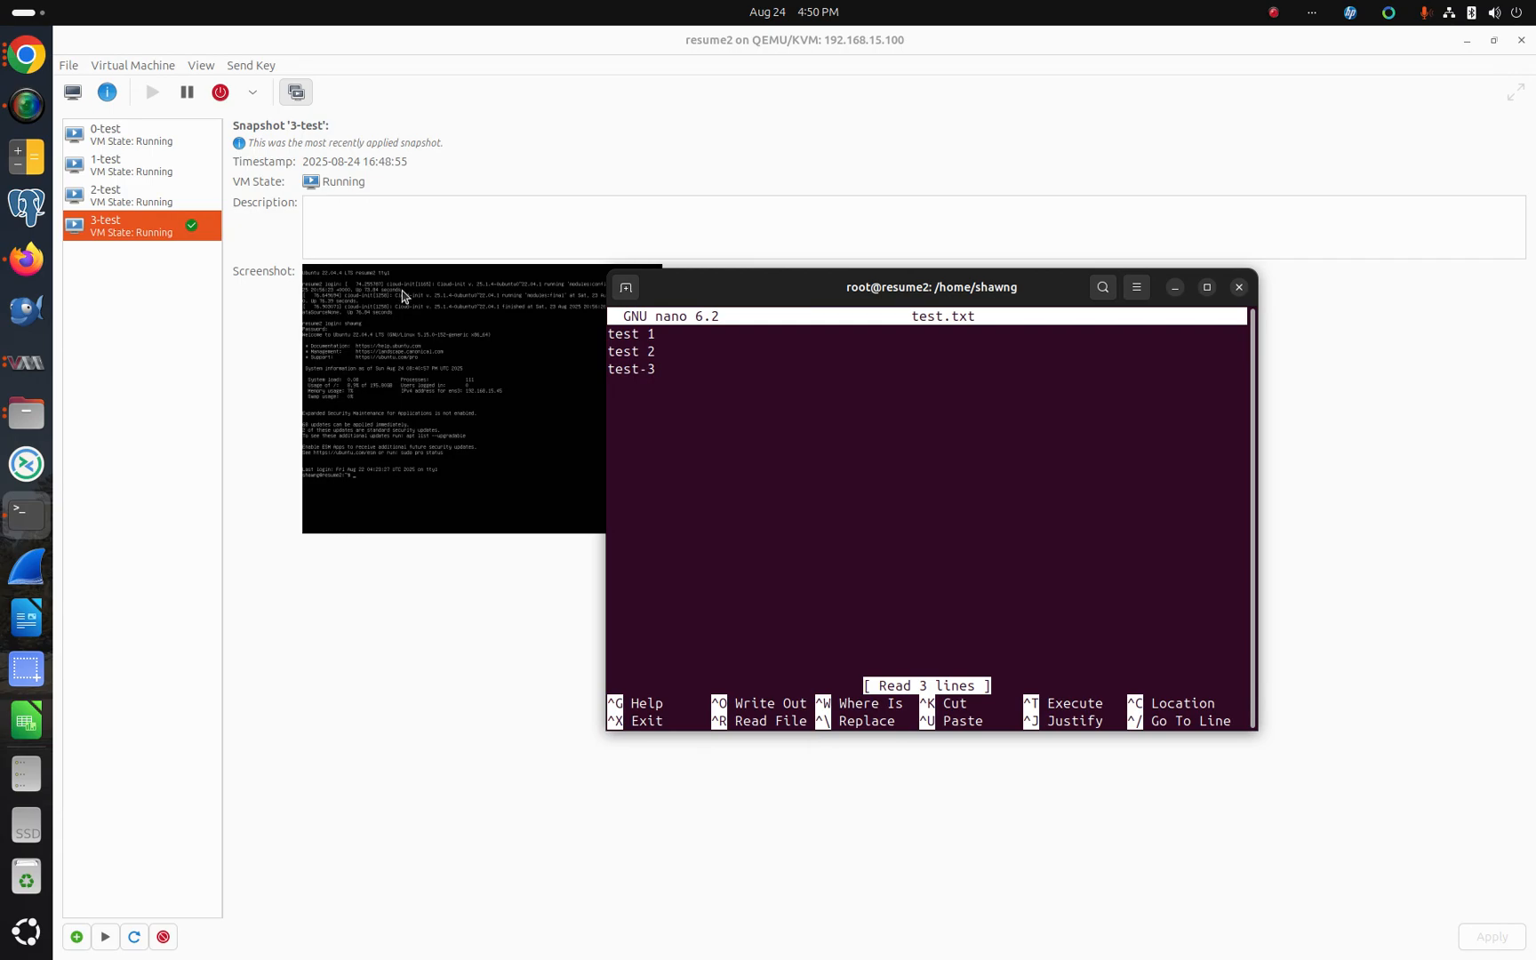
Step: Run the 2-test snapshot and confirm discarding the disk changes
left_click(120, 197)
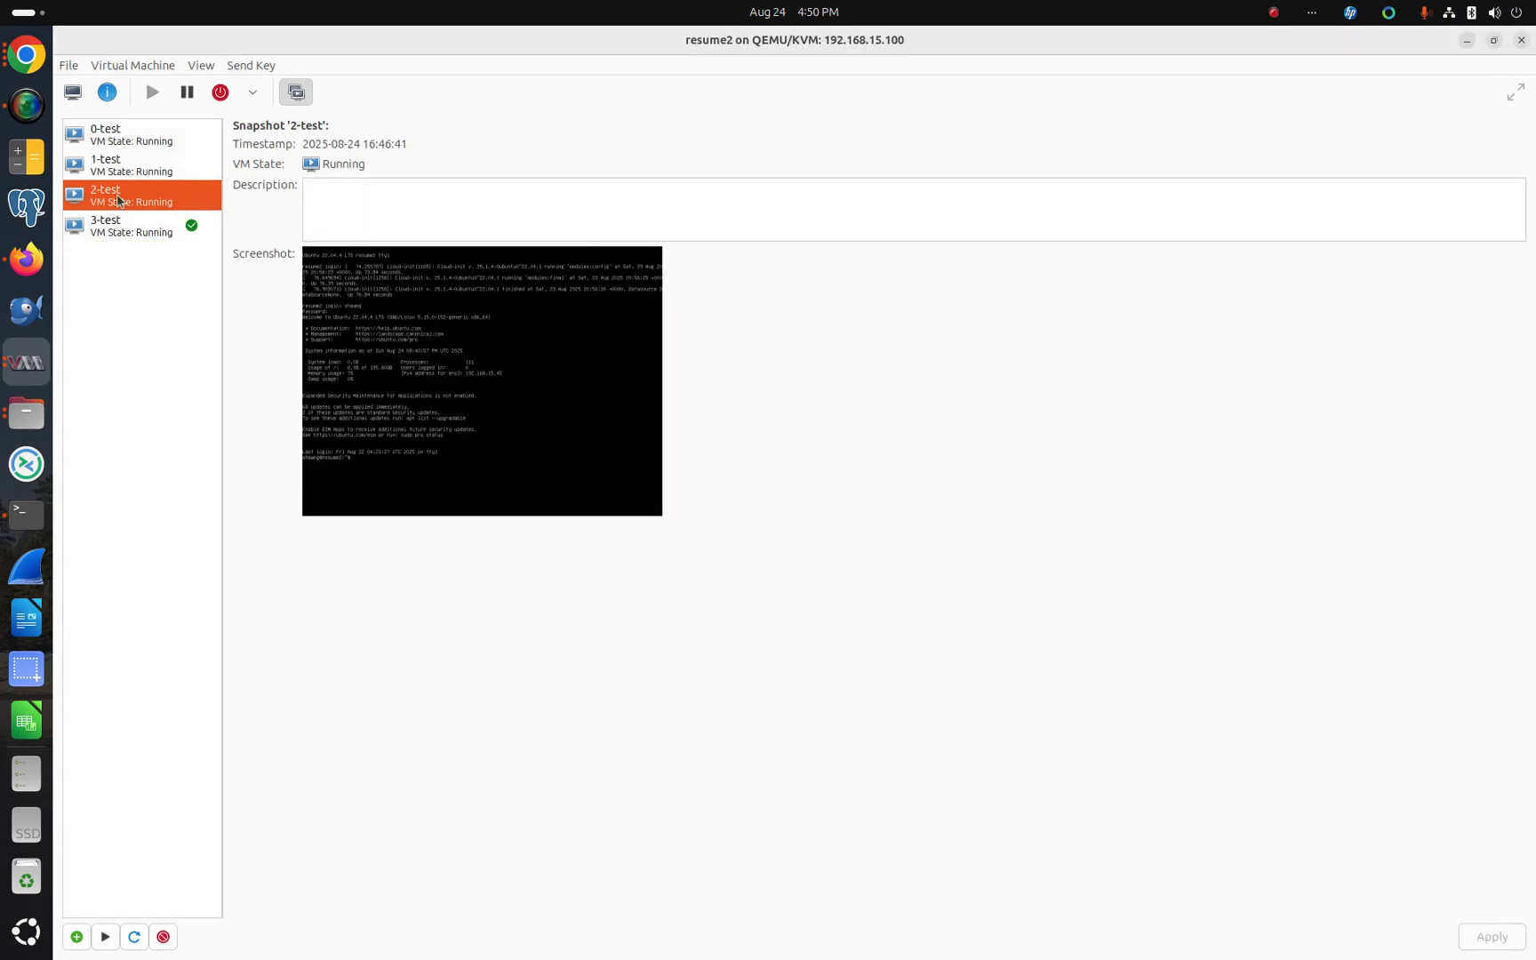
left_click(105, 936)
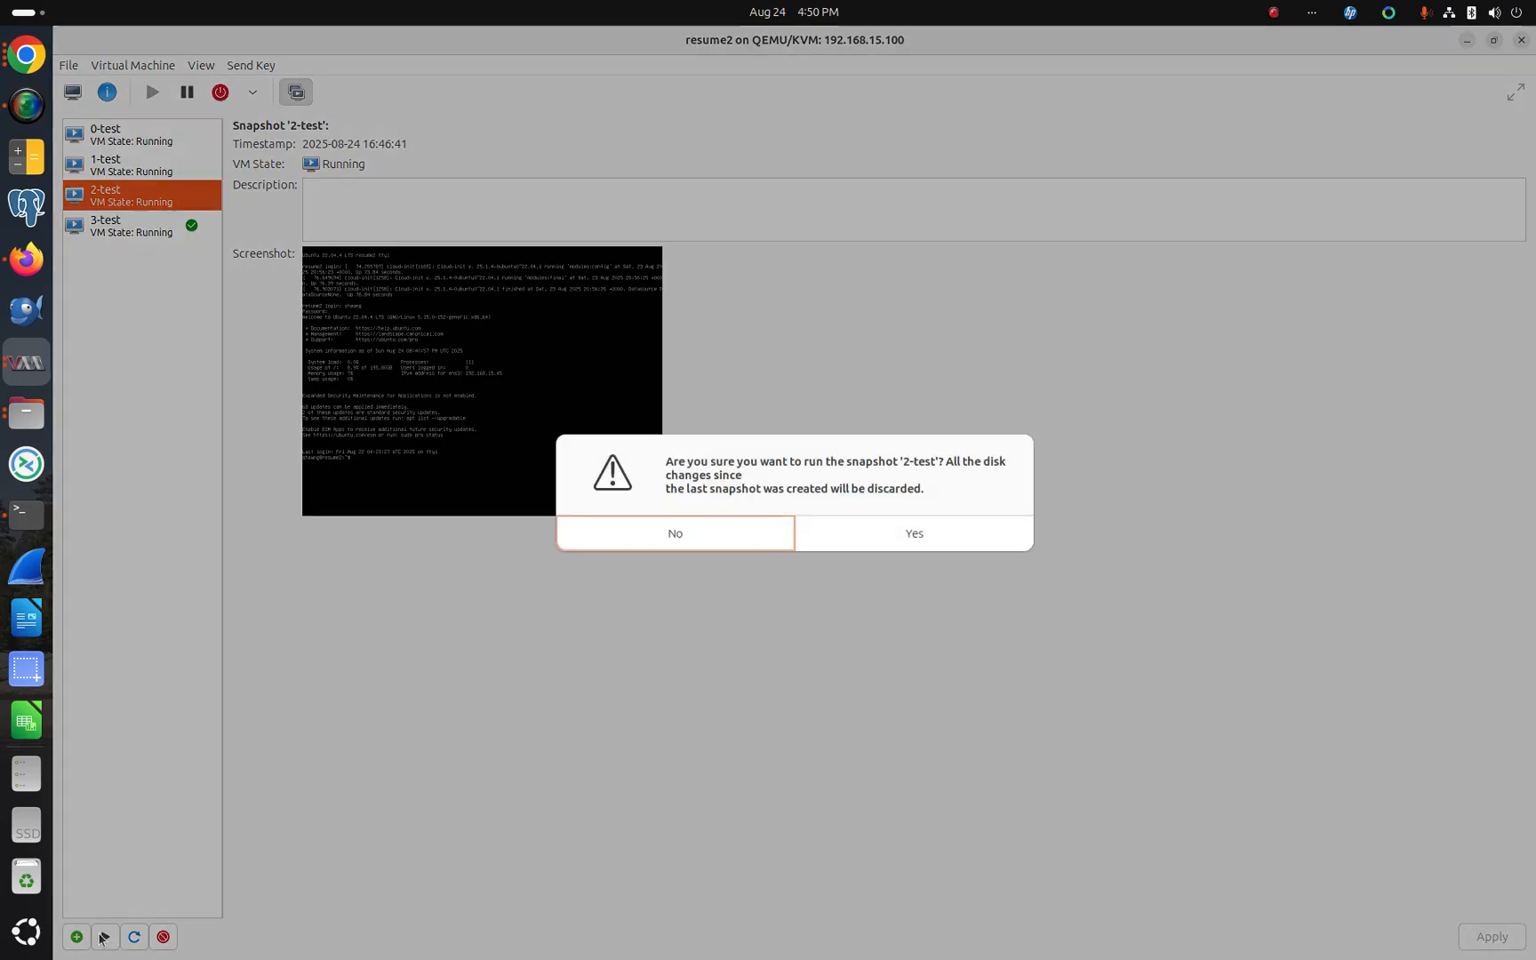
left_click(911, 531)
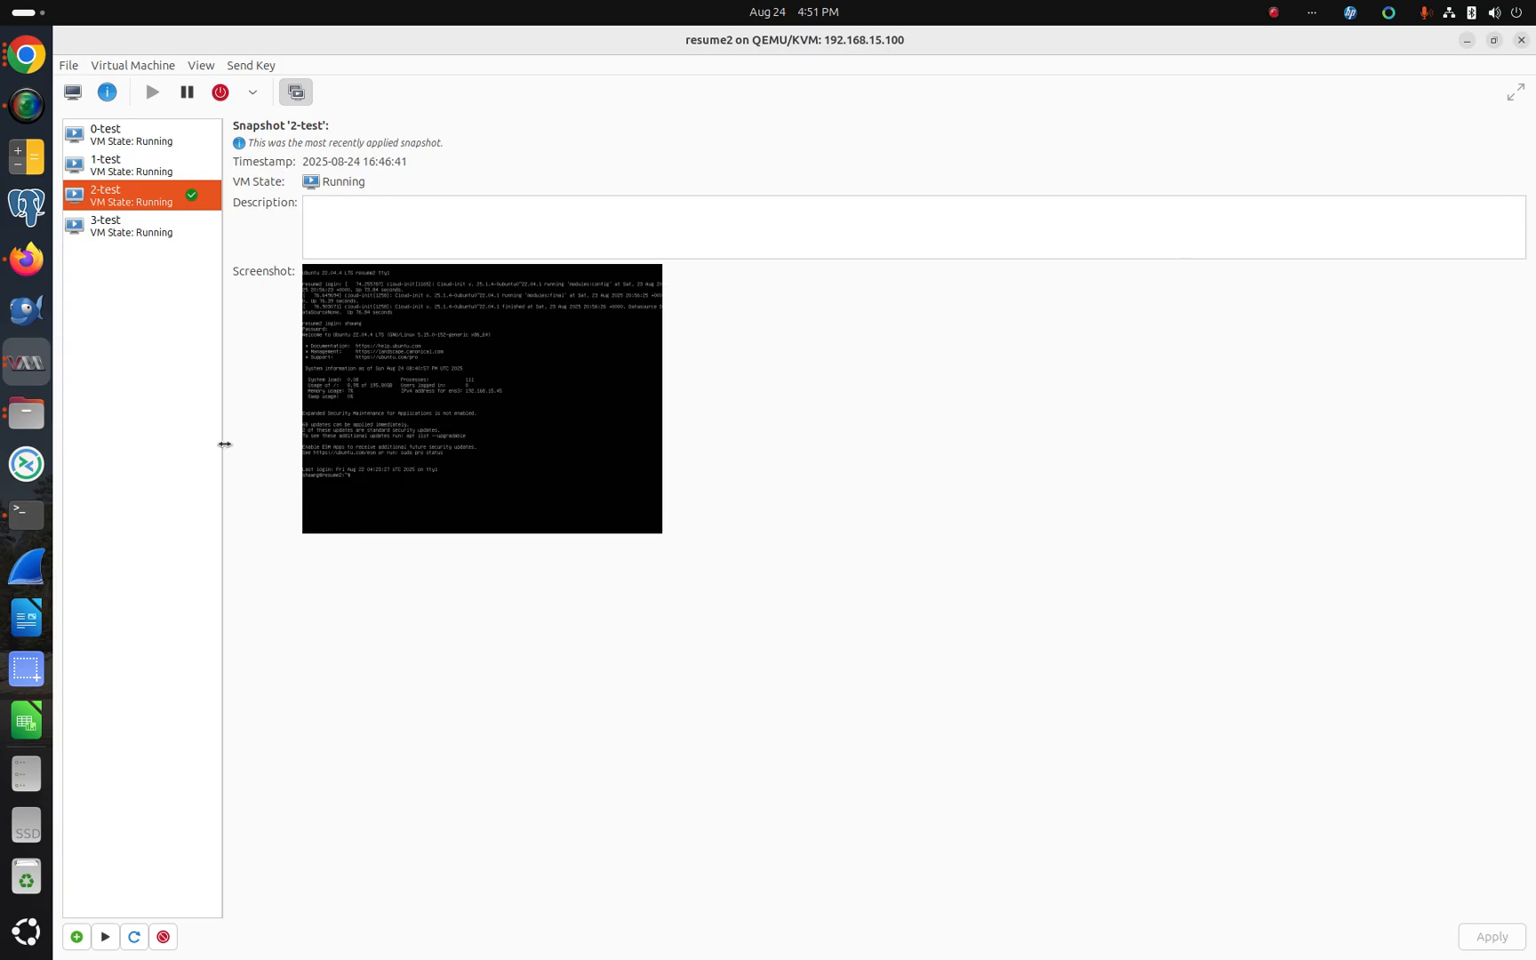
Step: Close the old terminal window, confirming that its running process is killed
left_click(34, 520)
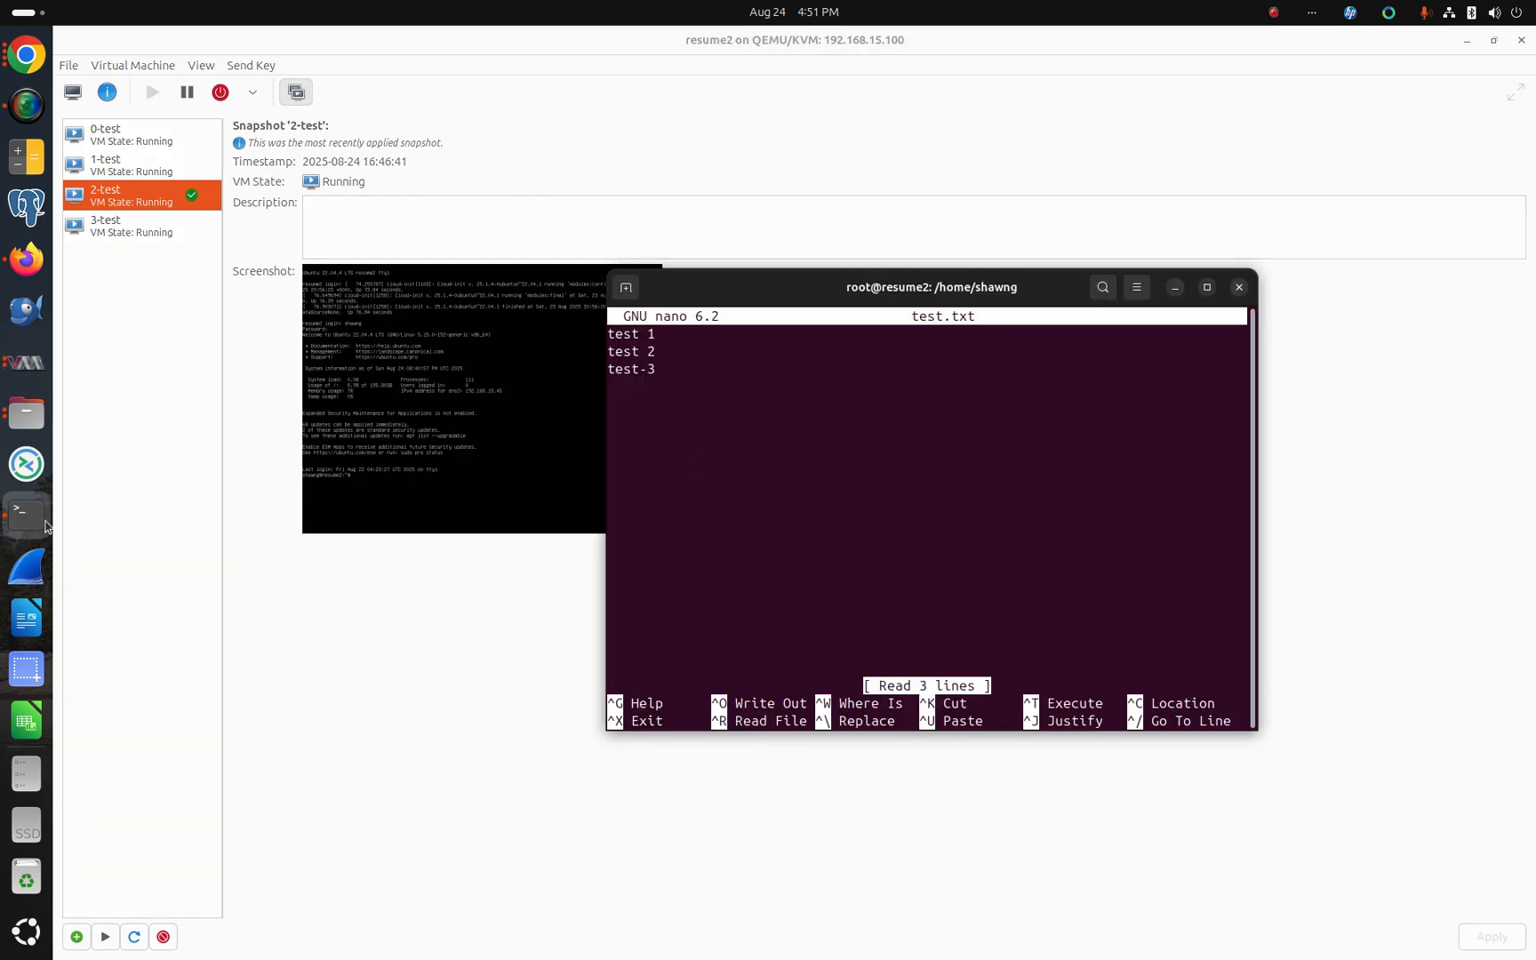
left_click(1239, 288)
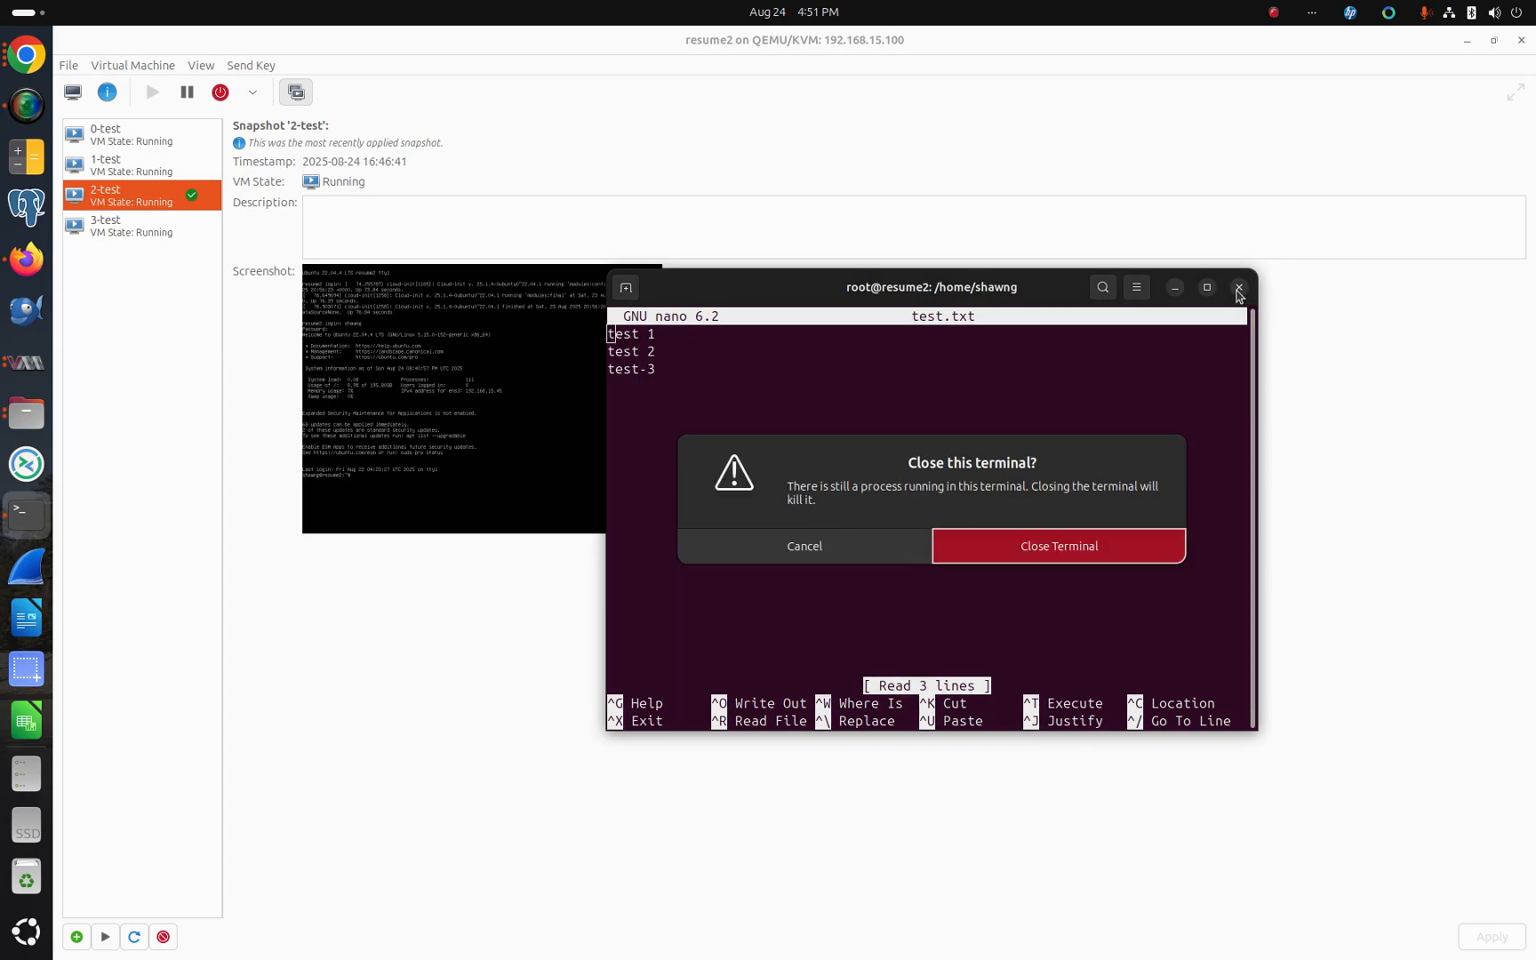
left_click(1081, 557)
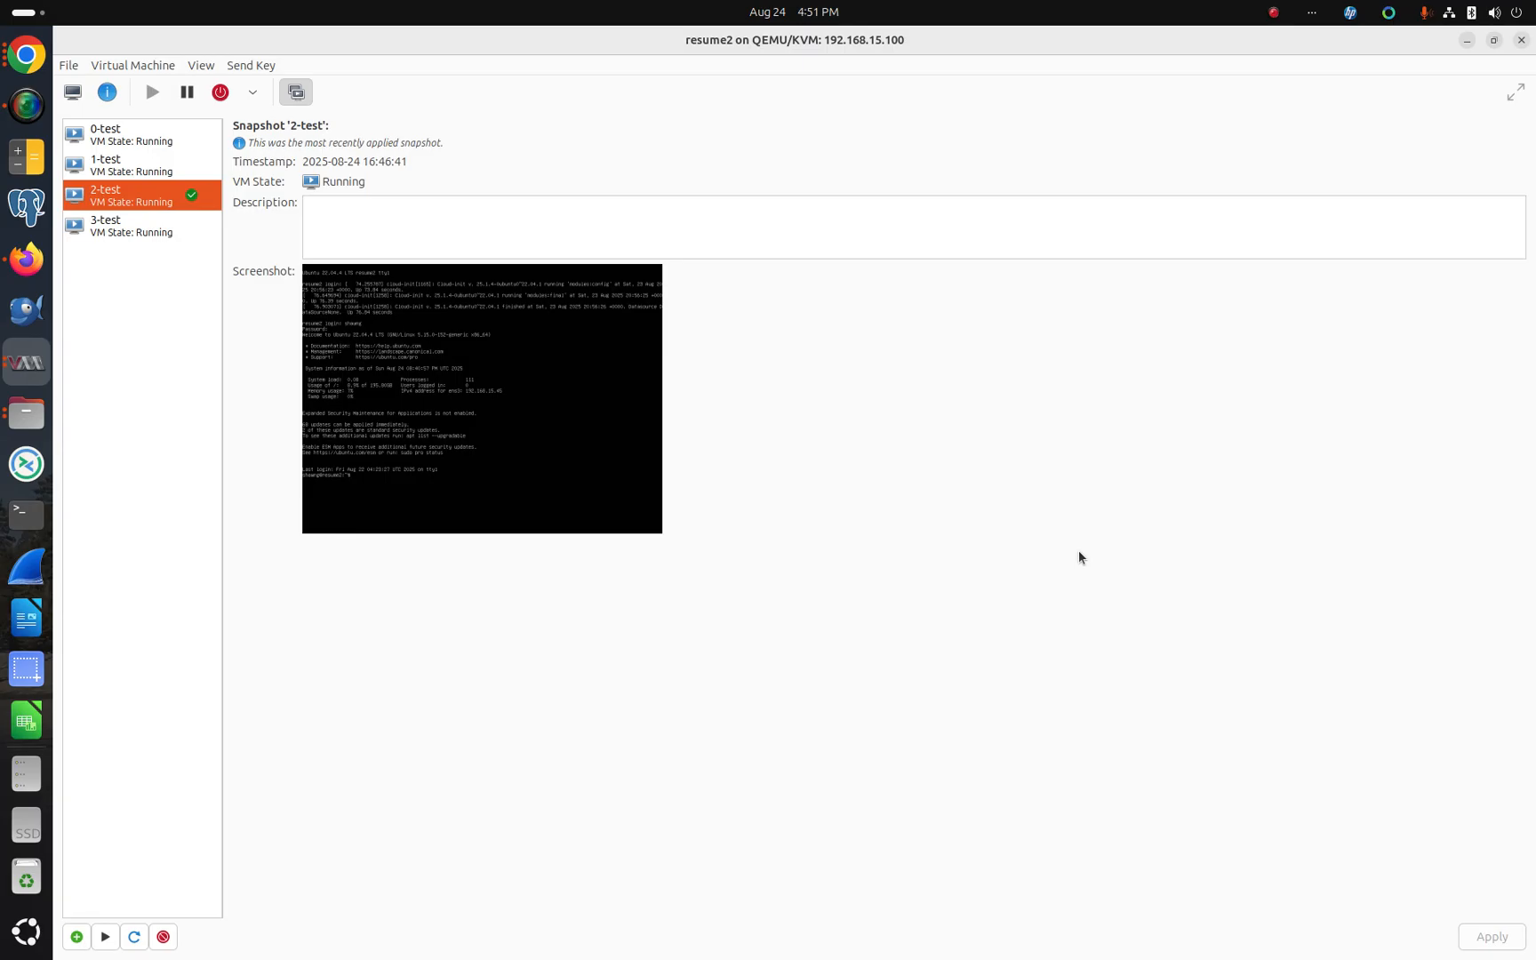
Step: Open a new terminal and reconnect to resume2 as root from the command history
key("ctrl+alt+t")
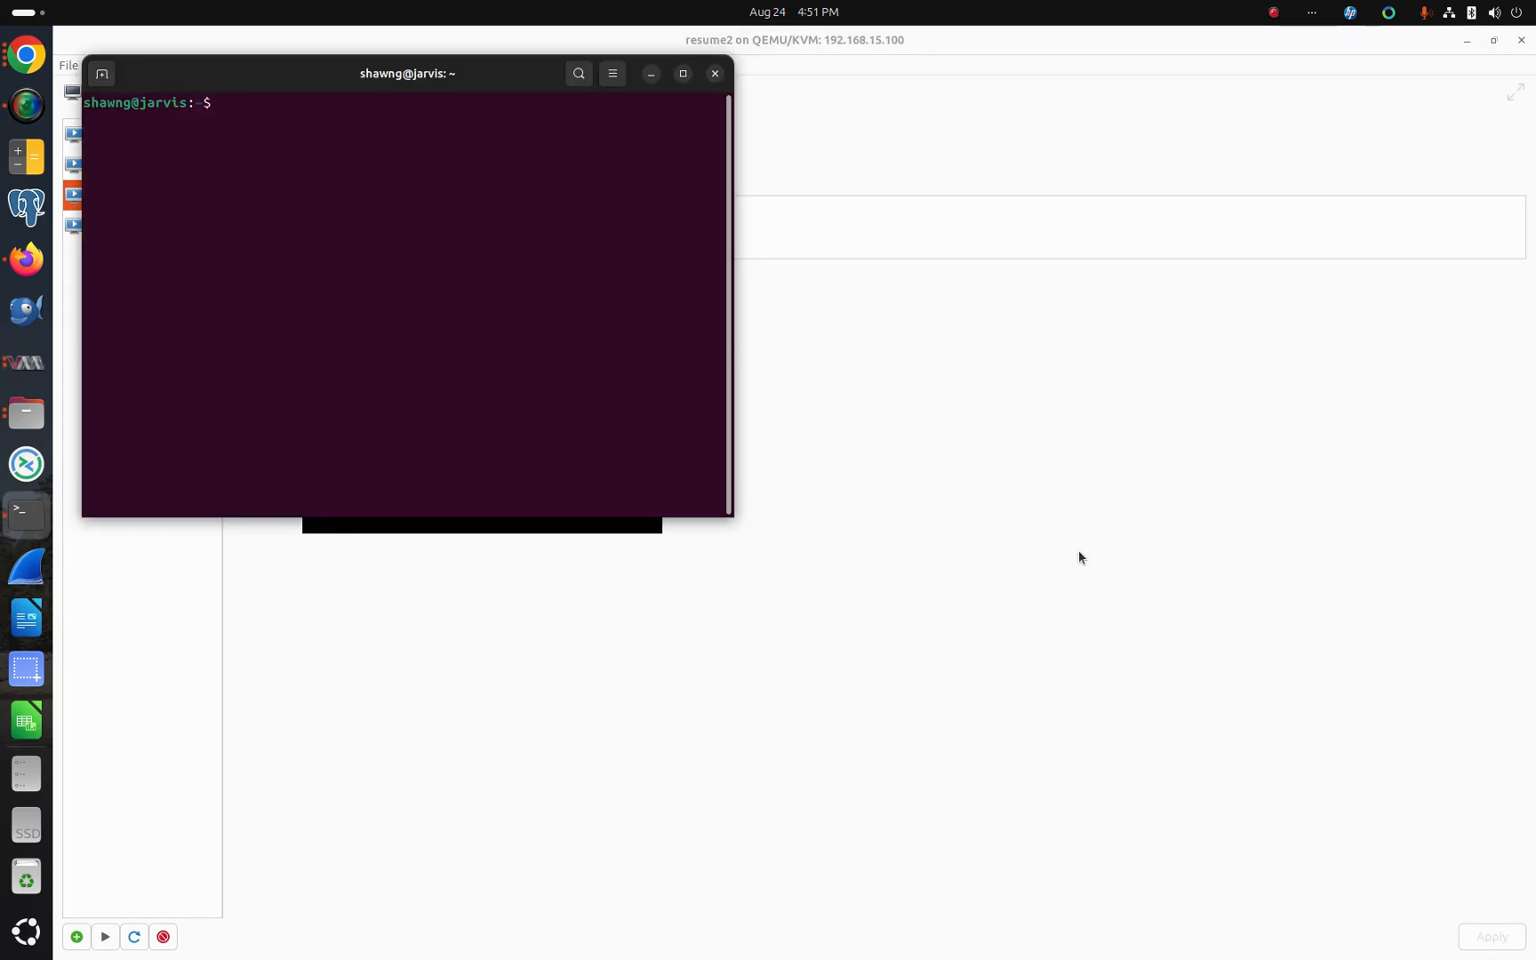
key("Up")
key("Up")
key("Return")
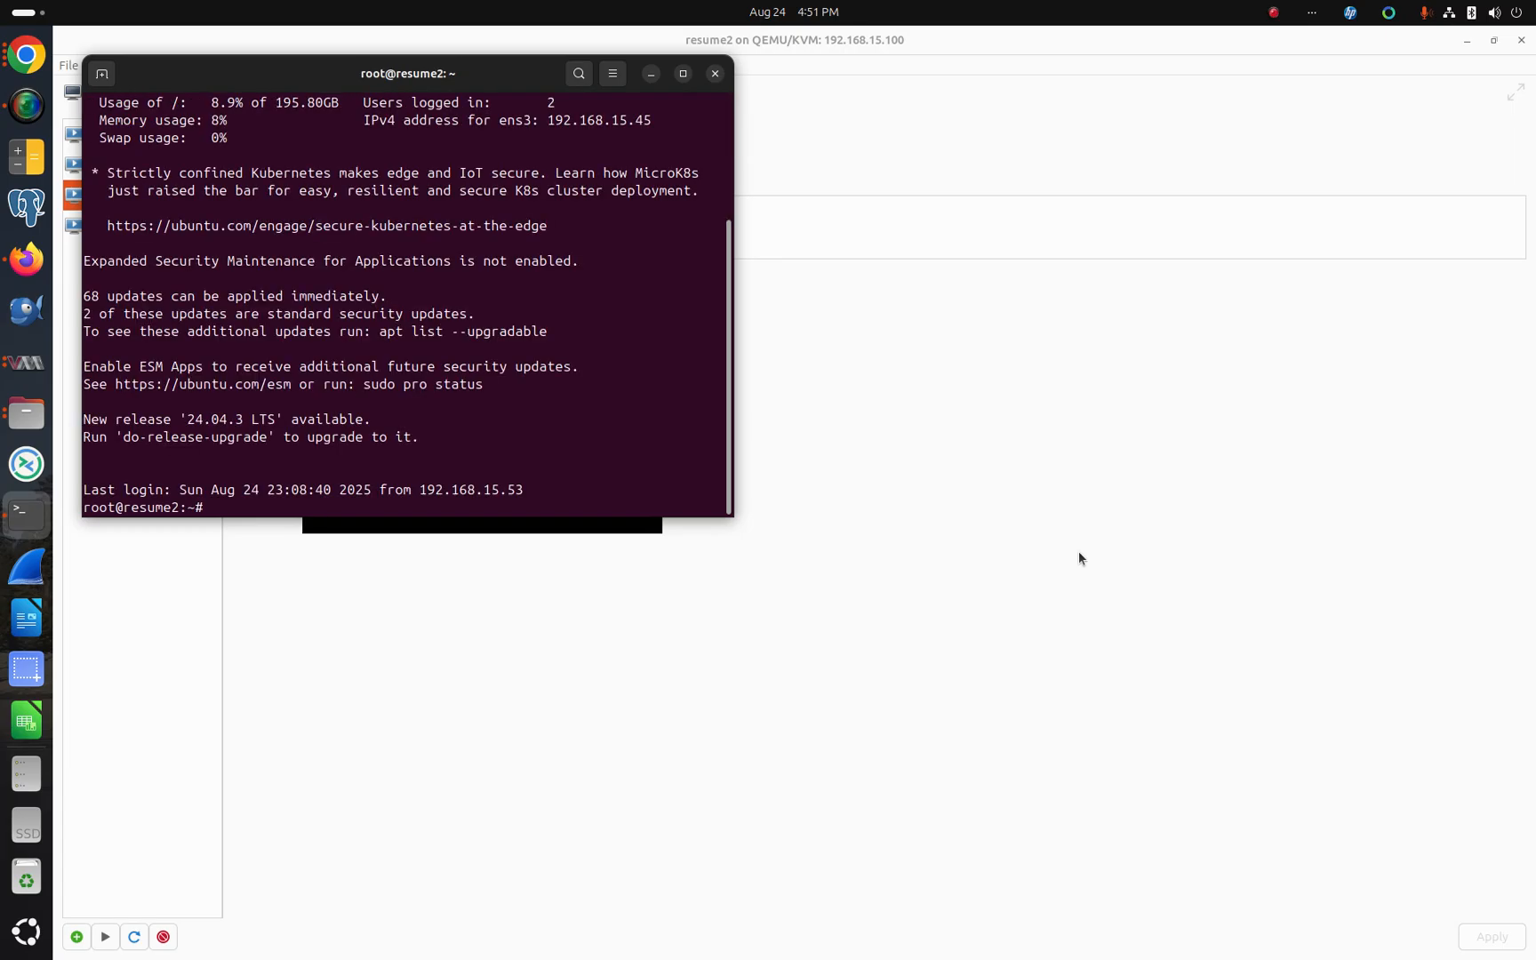
Step: Try opening test.txt in nano from root's home directory, move the window aside and exit
type("nano  test.txt")
key("Return")
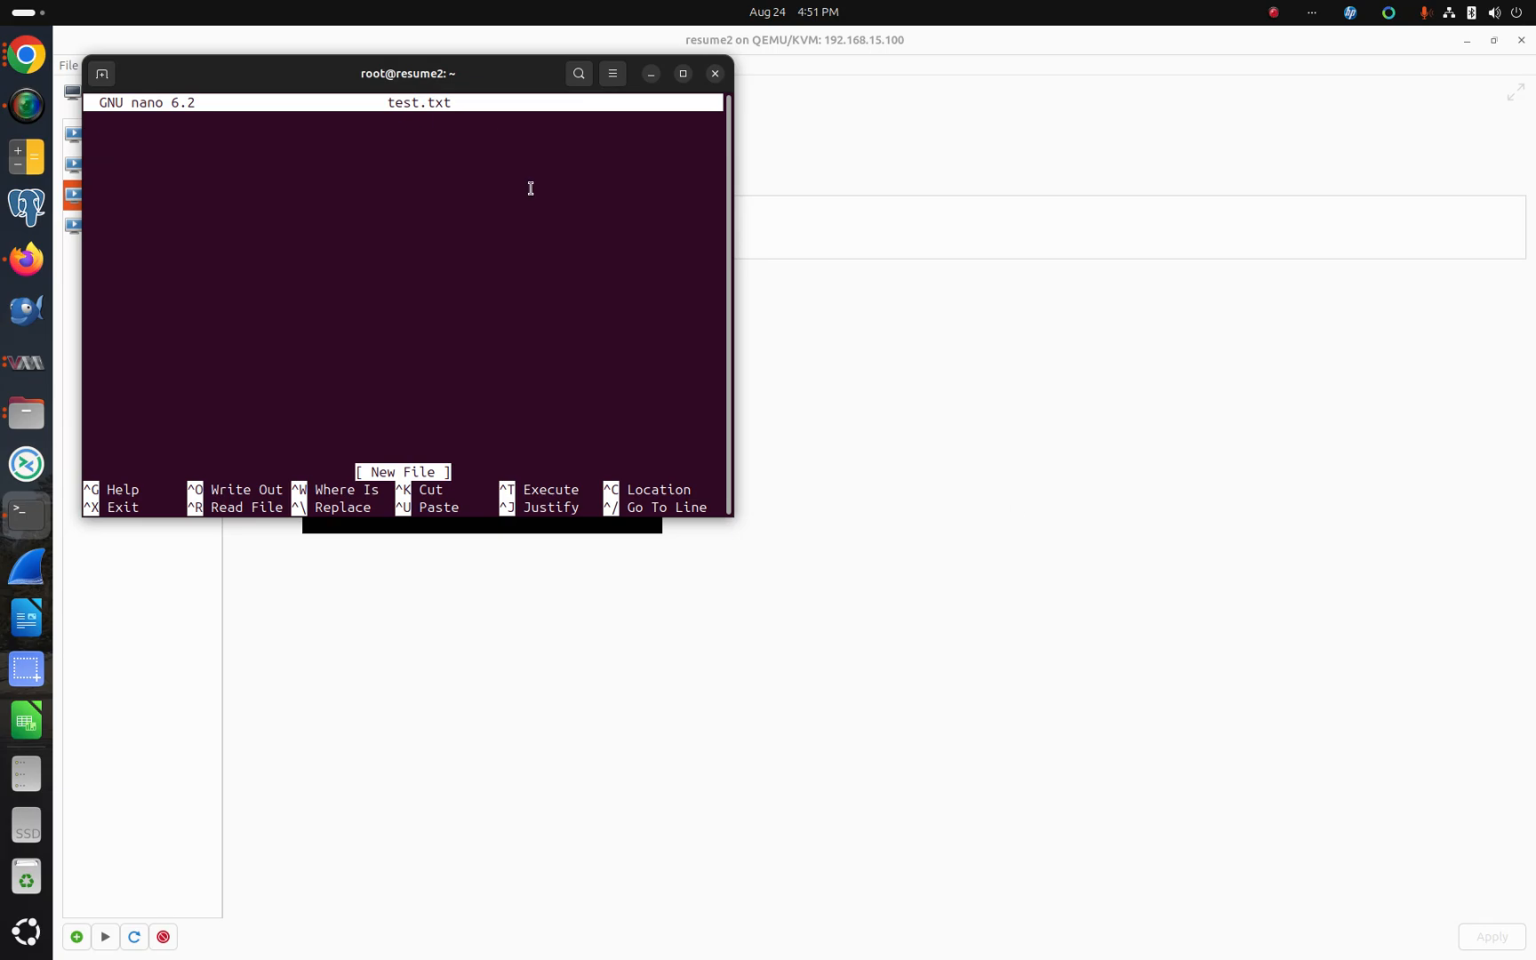
left_click_drag(417, 82, 1124, 284)
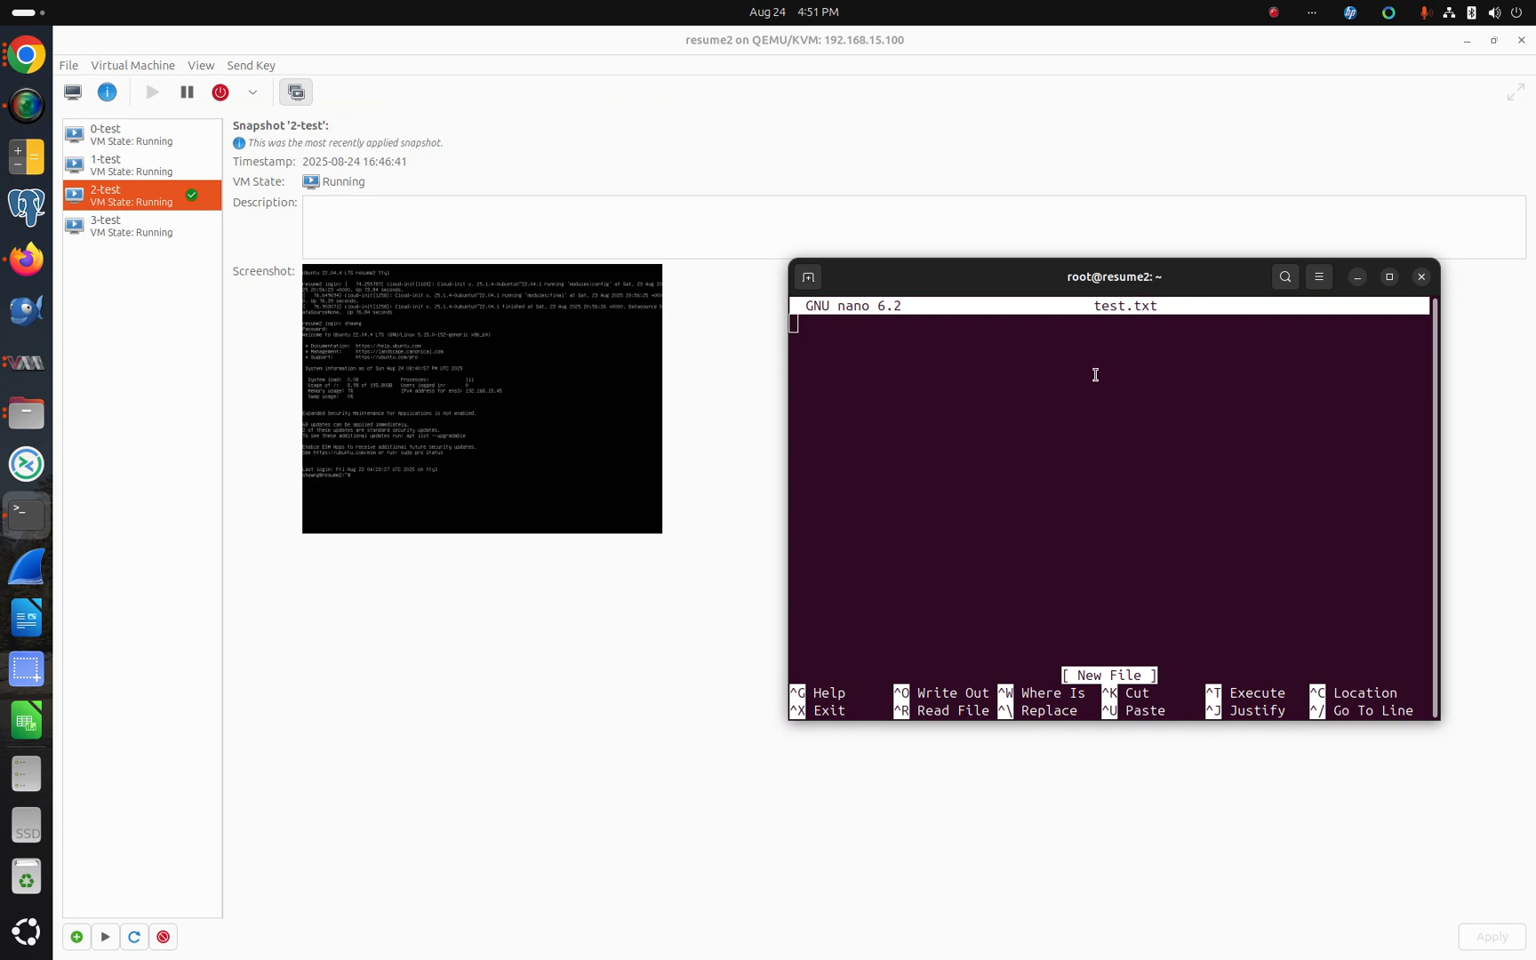
key("ctrl+x")
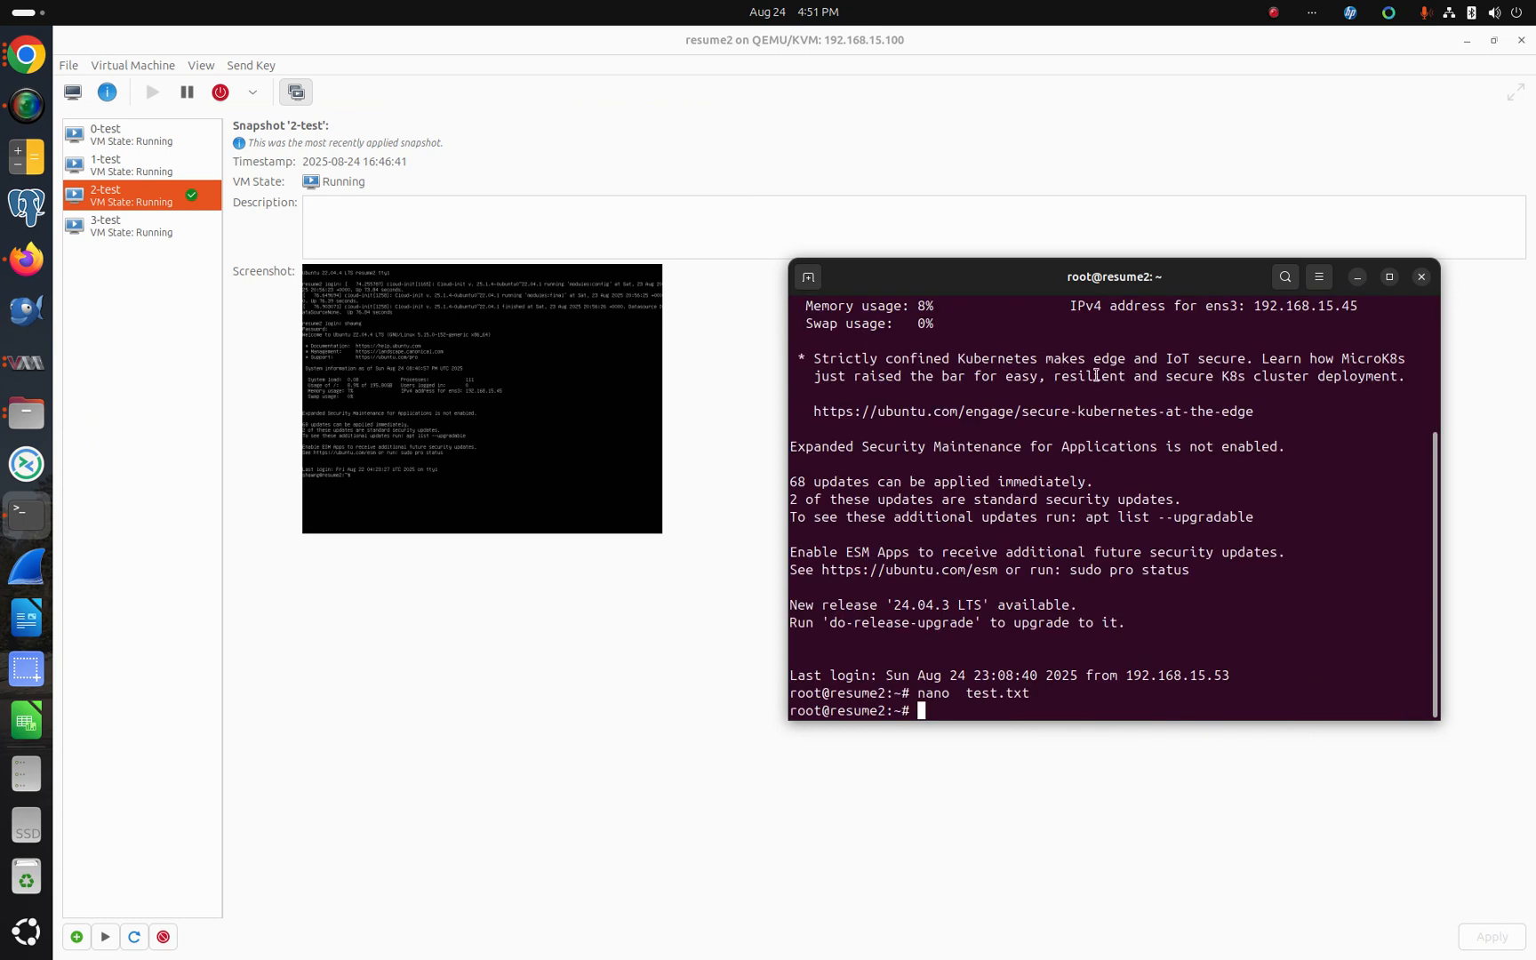
Step: Change to /home/shawng/ and list its files
type("cd")
type("/home/shawng/")
key("Return")
type("ls")
key("Return")
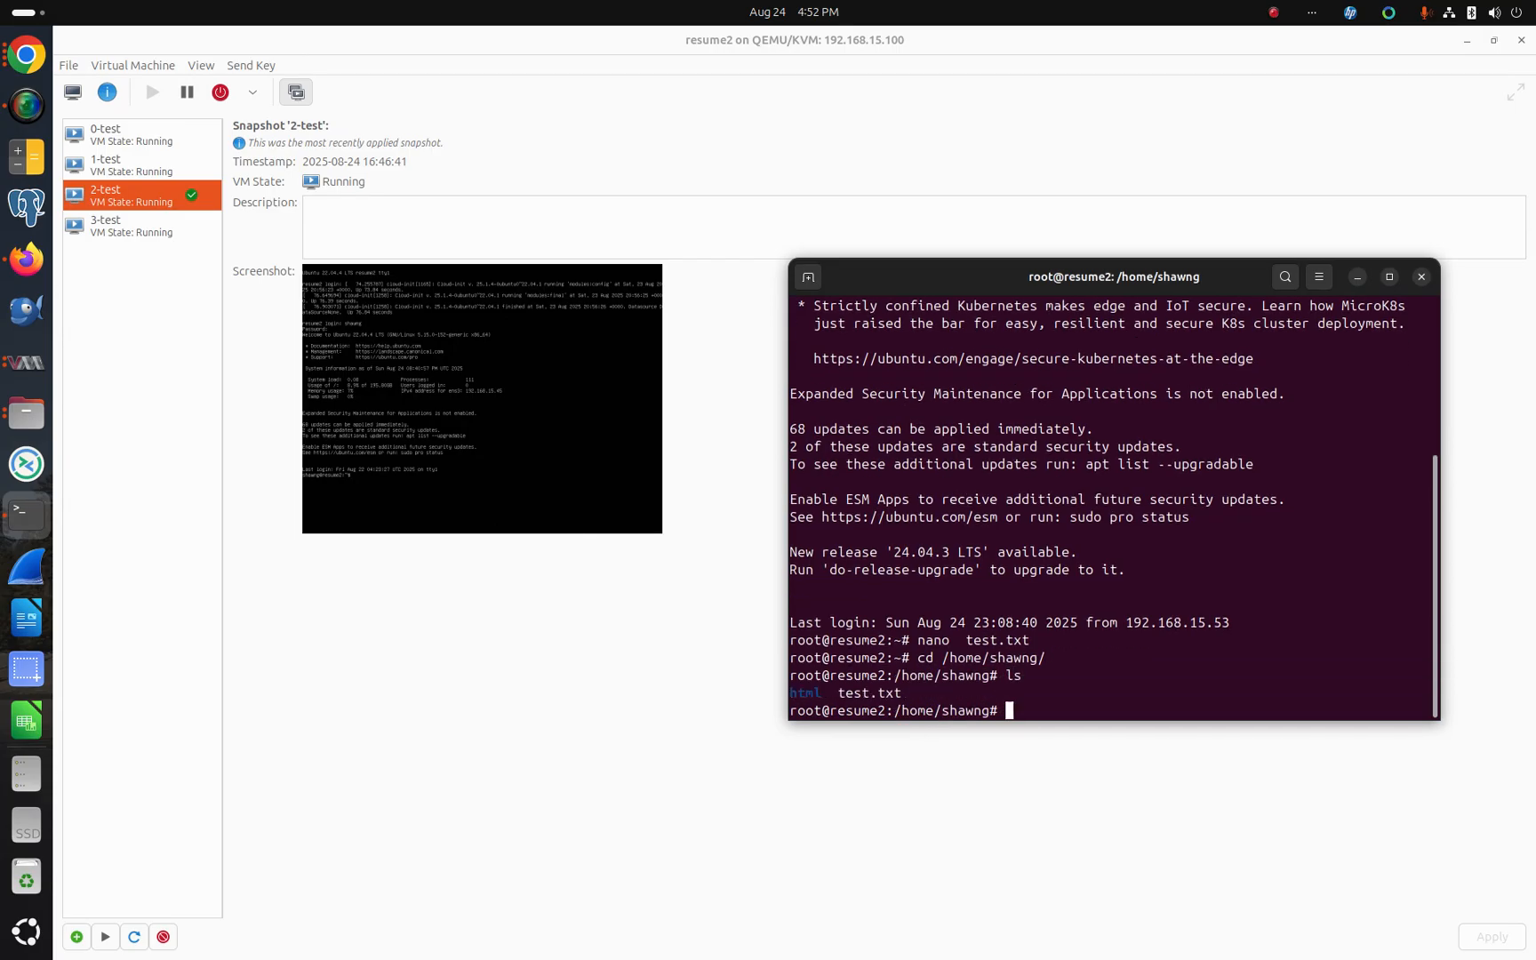
Step: Open test.txt in nano again from the command history to inspect its contents
type("ls")
key("Up")
key("Up")
key("Return")
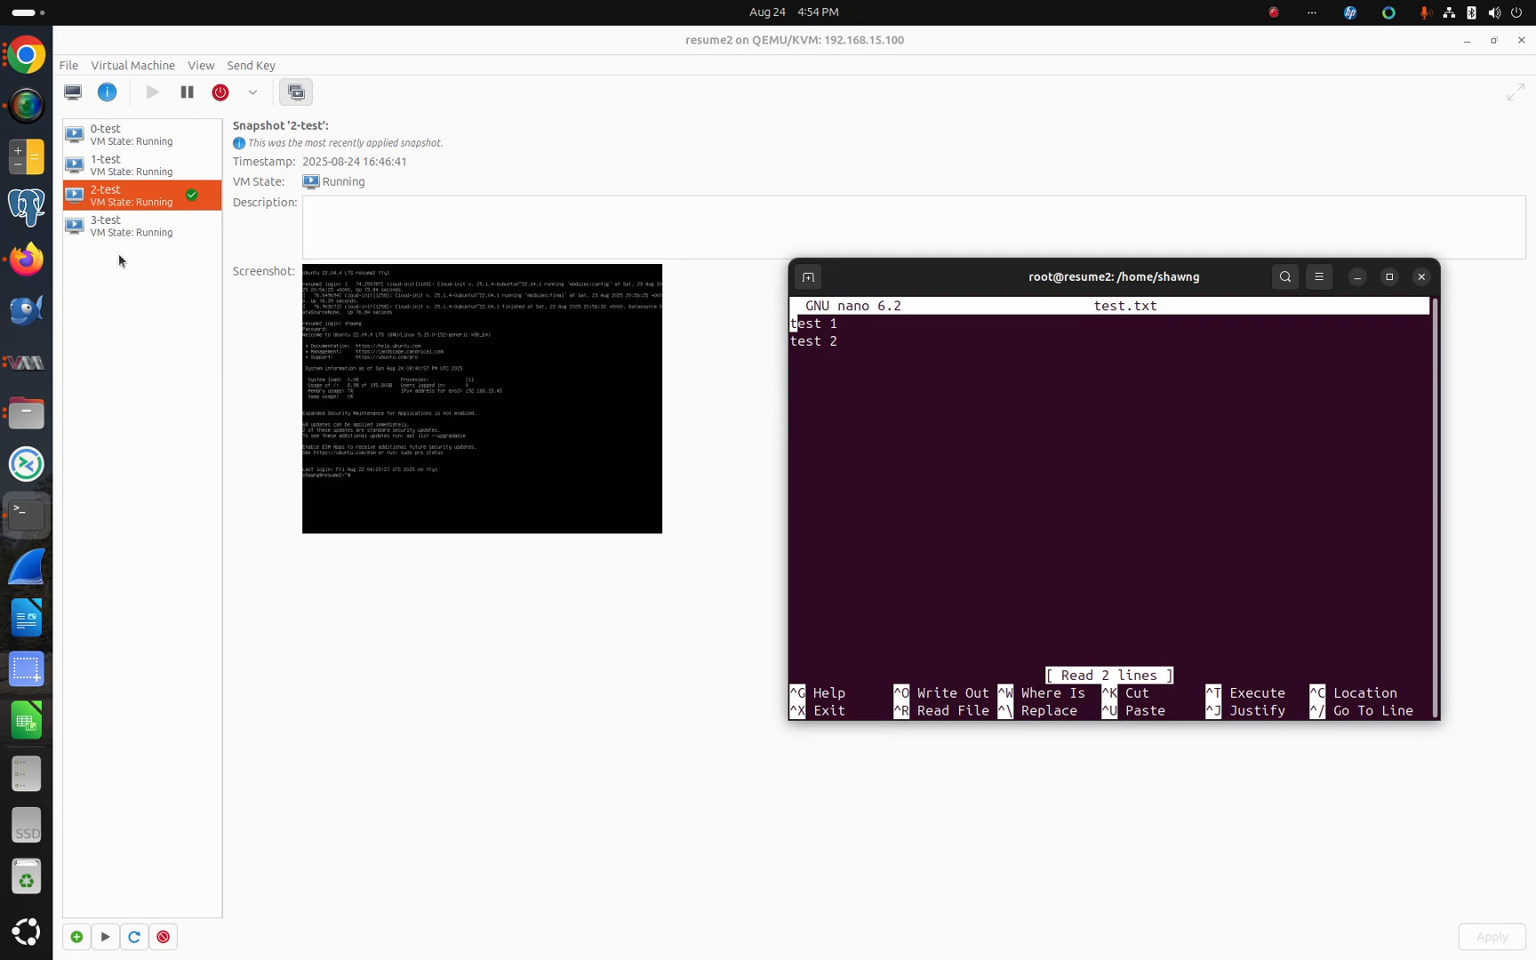
Step: Run the 3-test snapshot and confirm reverting the VM to it
left_click(107, 232)
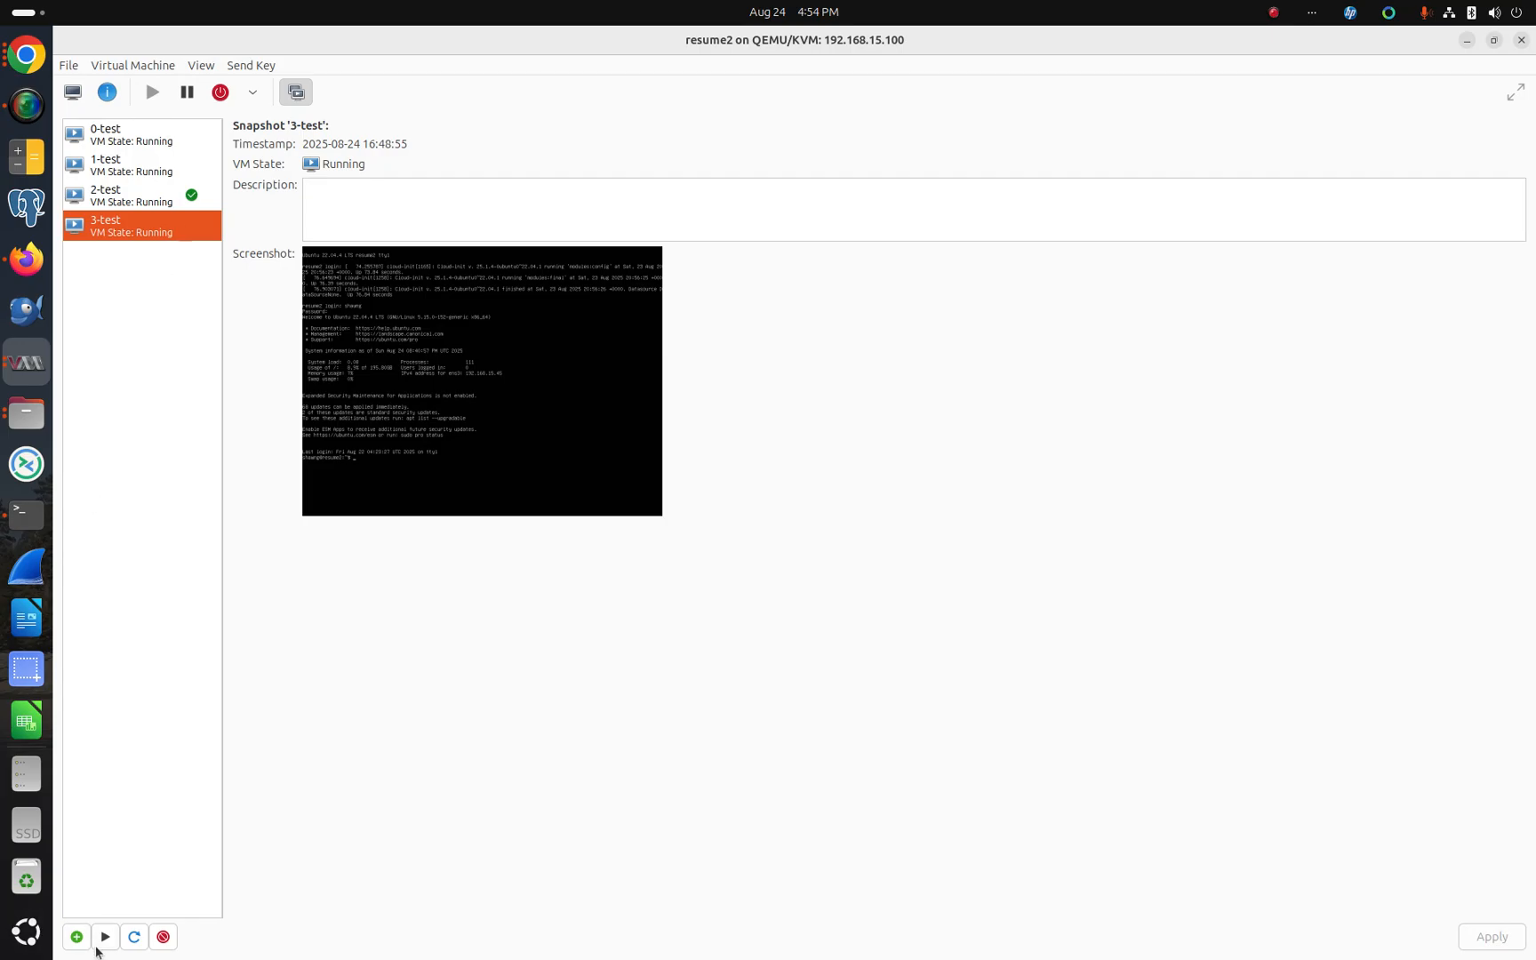
left_click(105, 935)
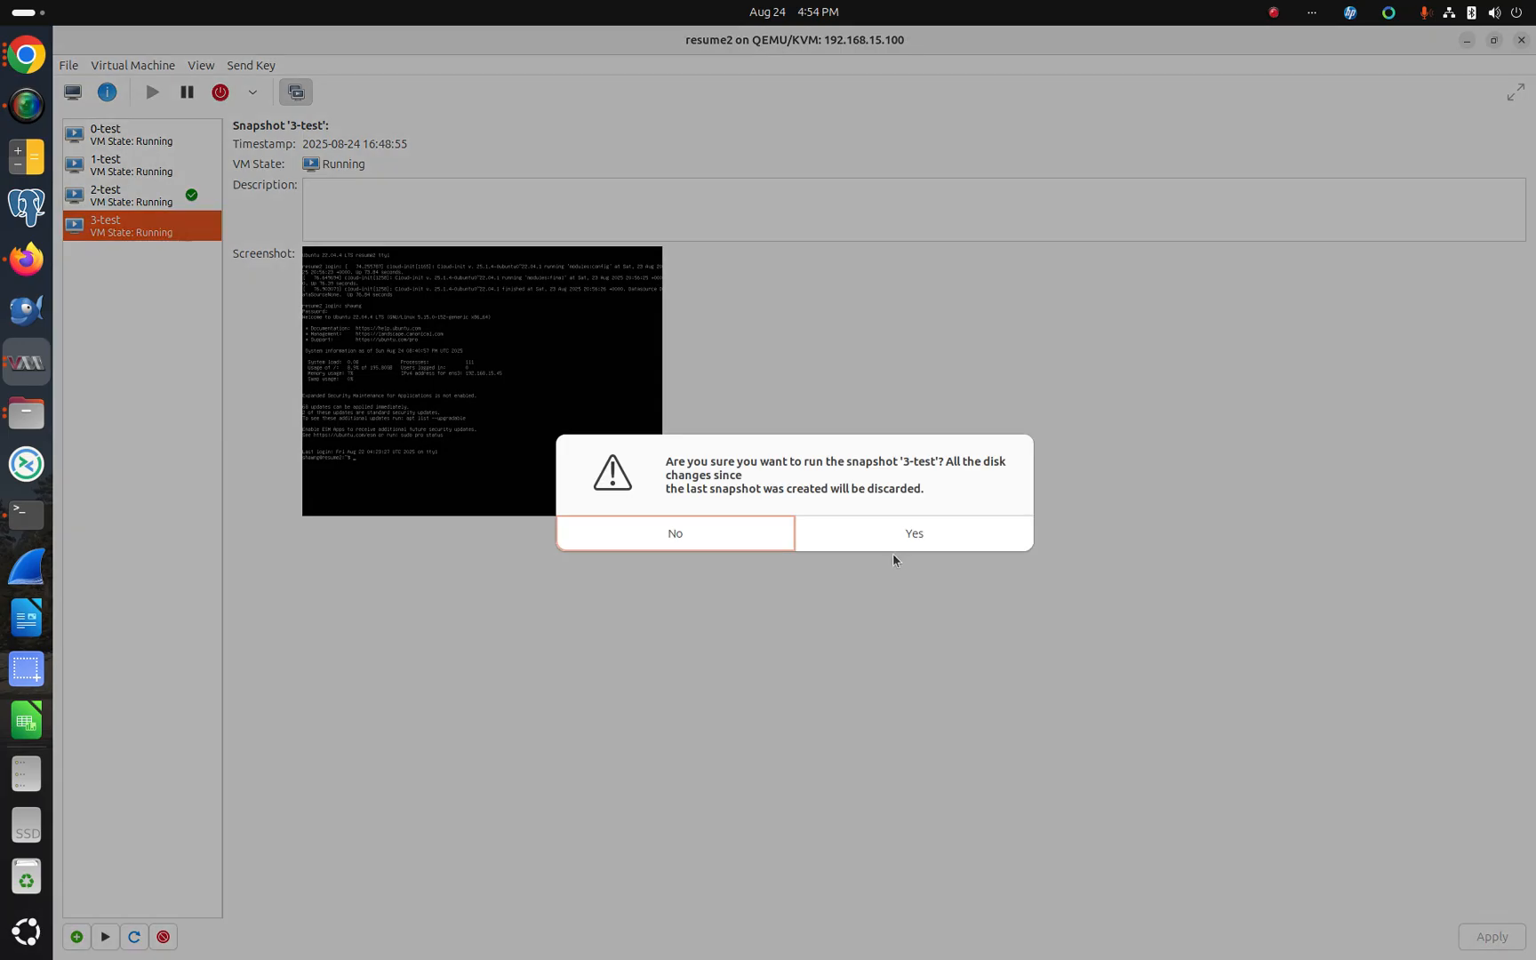
left_click(919, 533)
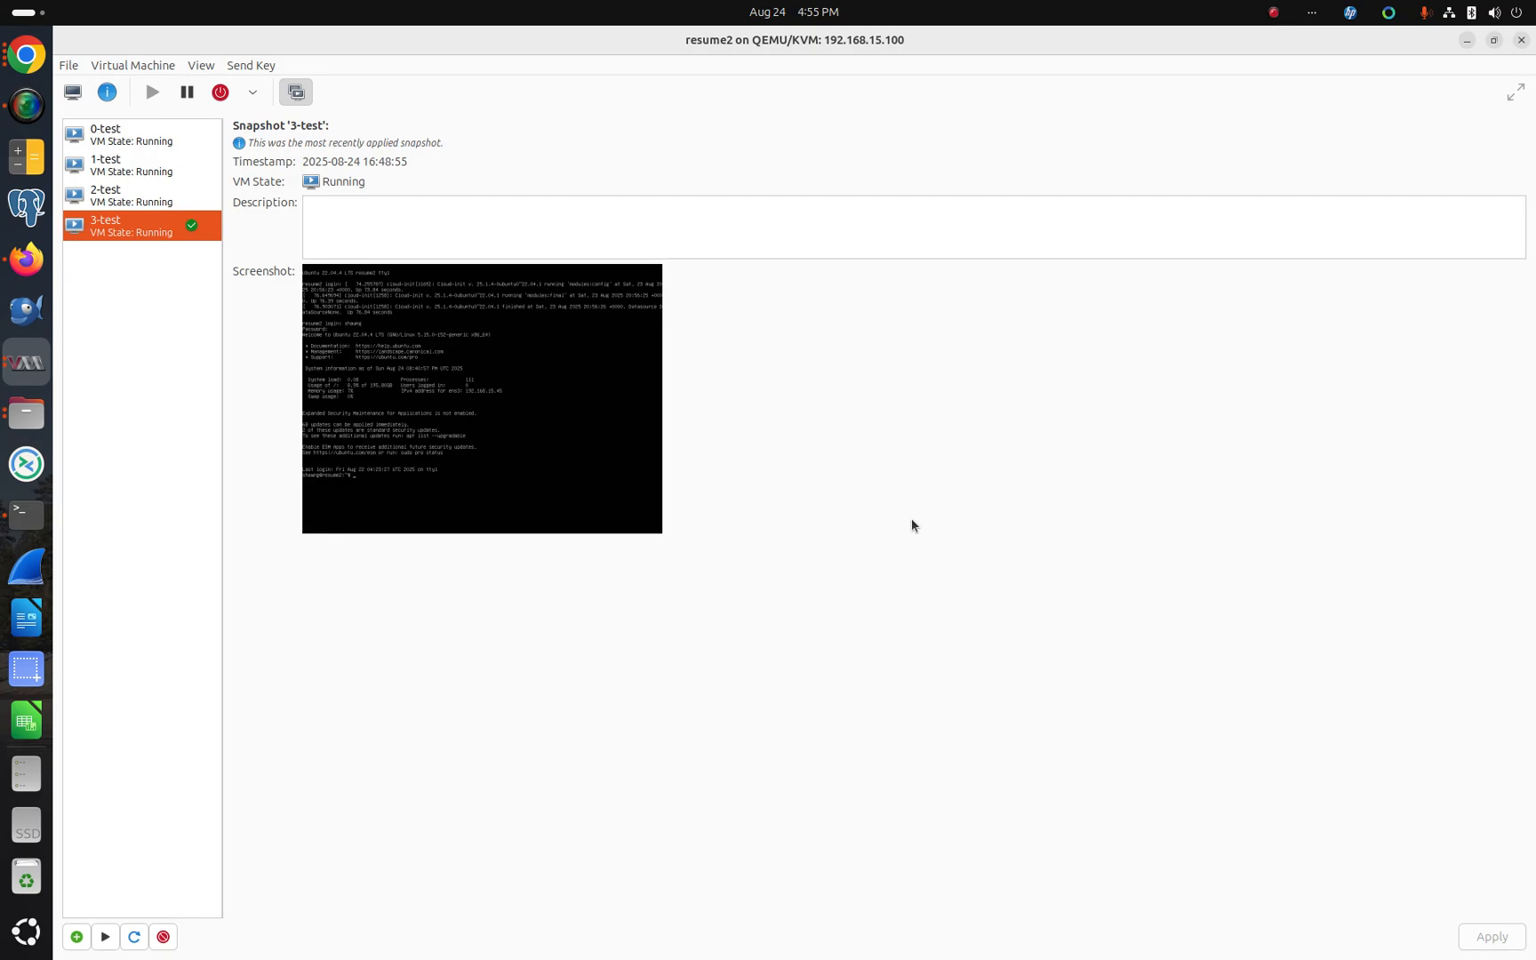
Step: Switch to the browser, reload the resume2 web page, and return to the virtual machine manager
left_click(26, 54)
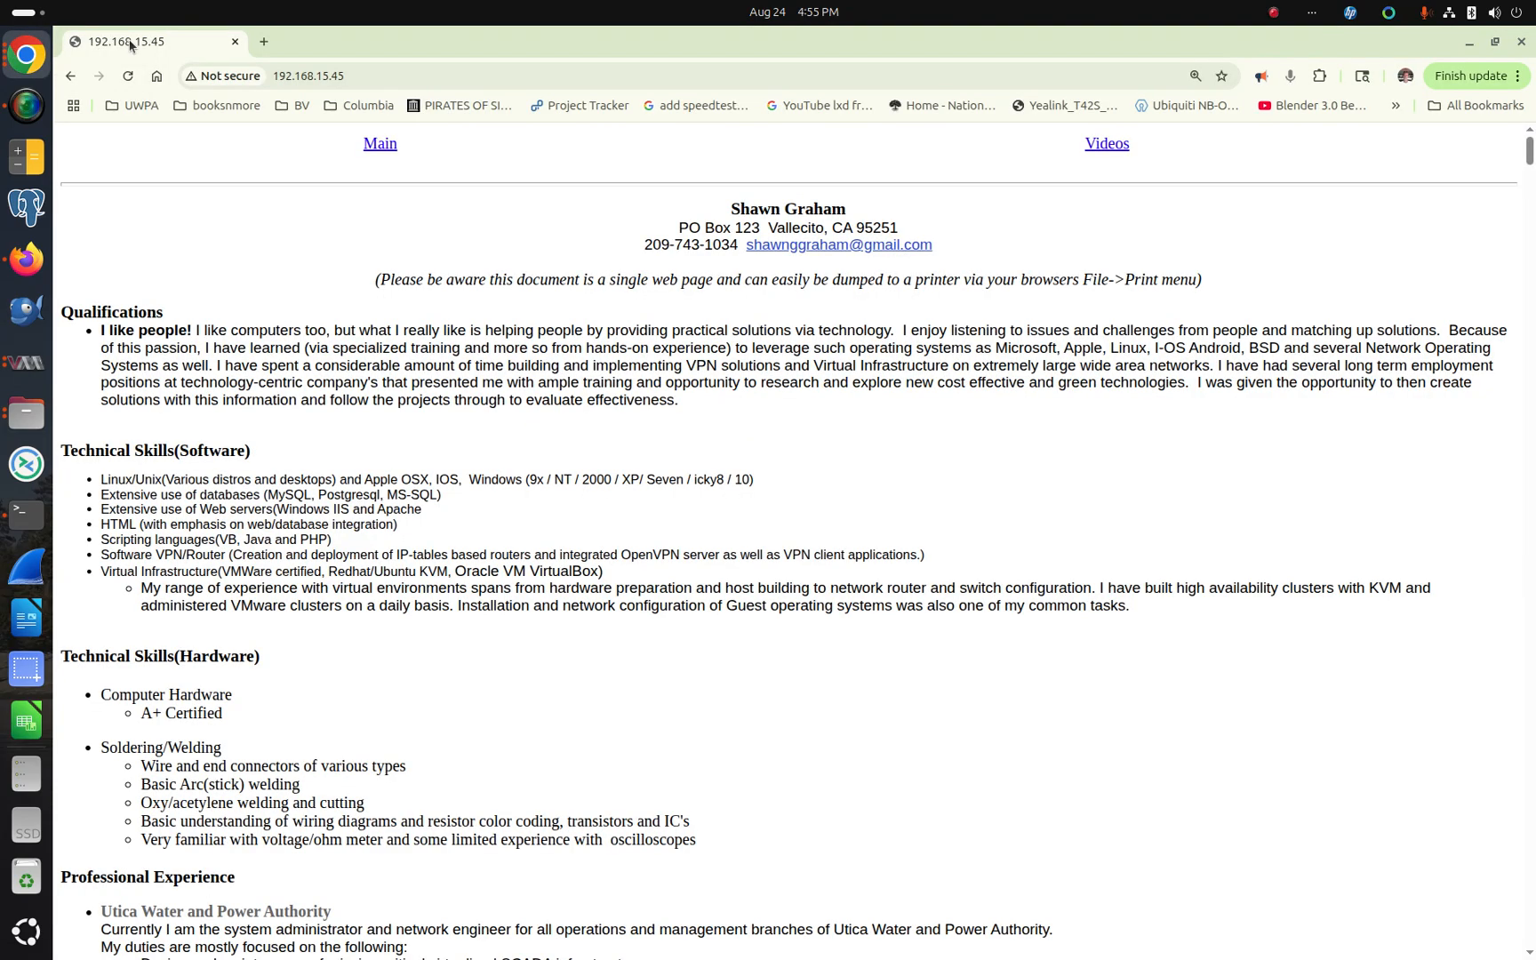
left_click(128, 81)
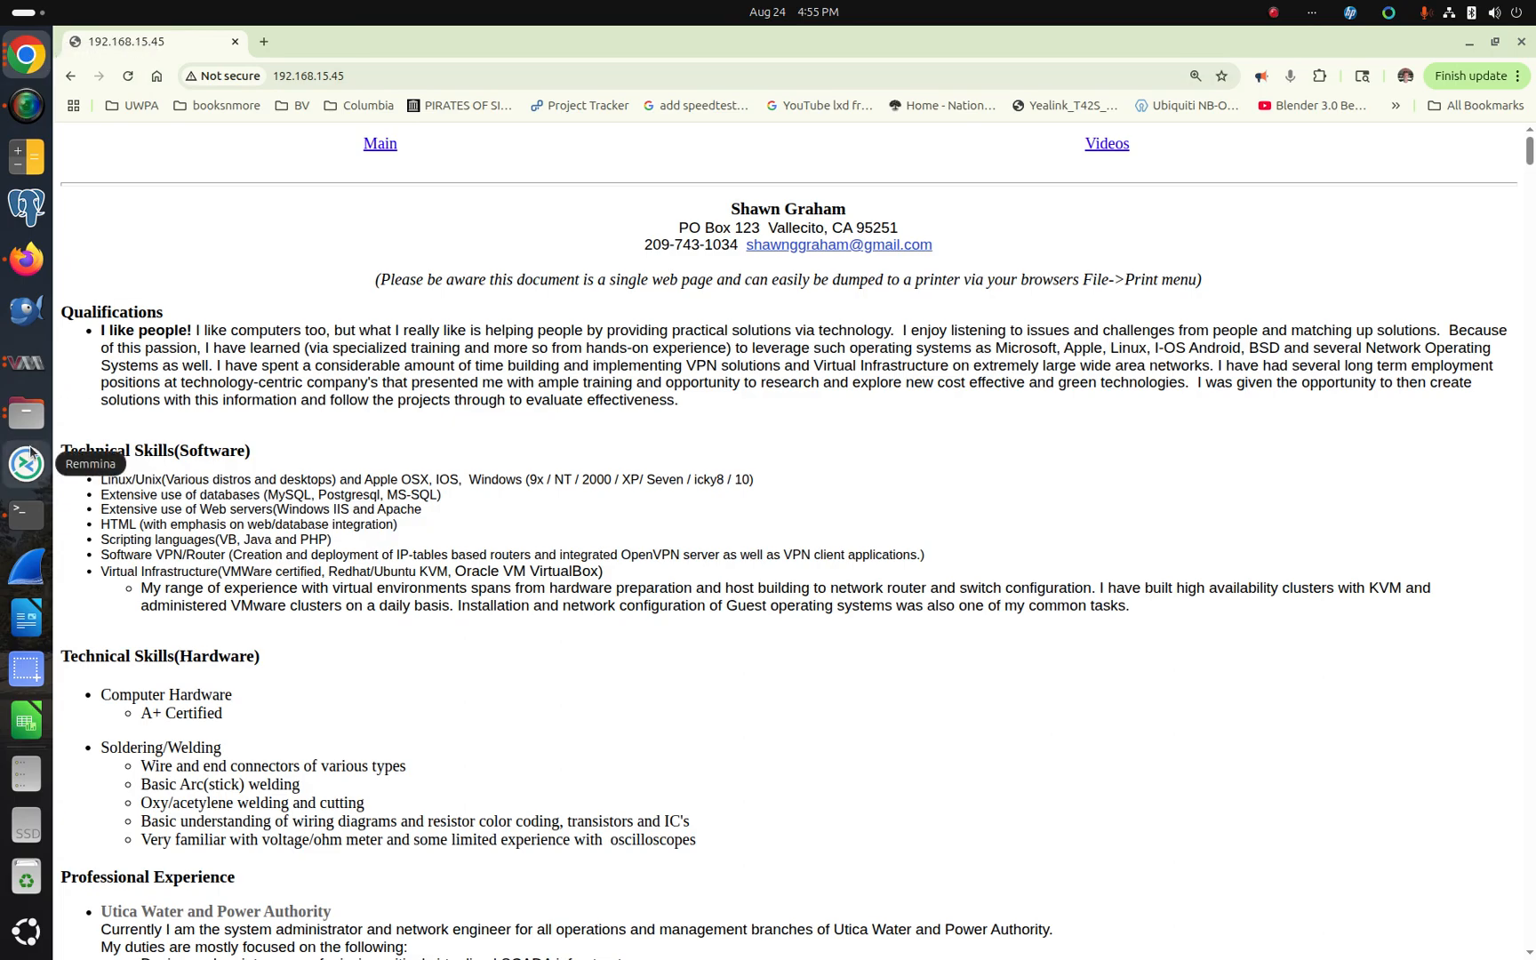
left_click(27, 367)
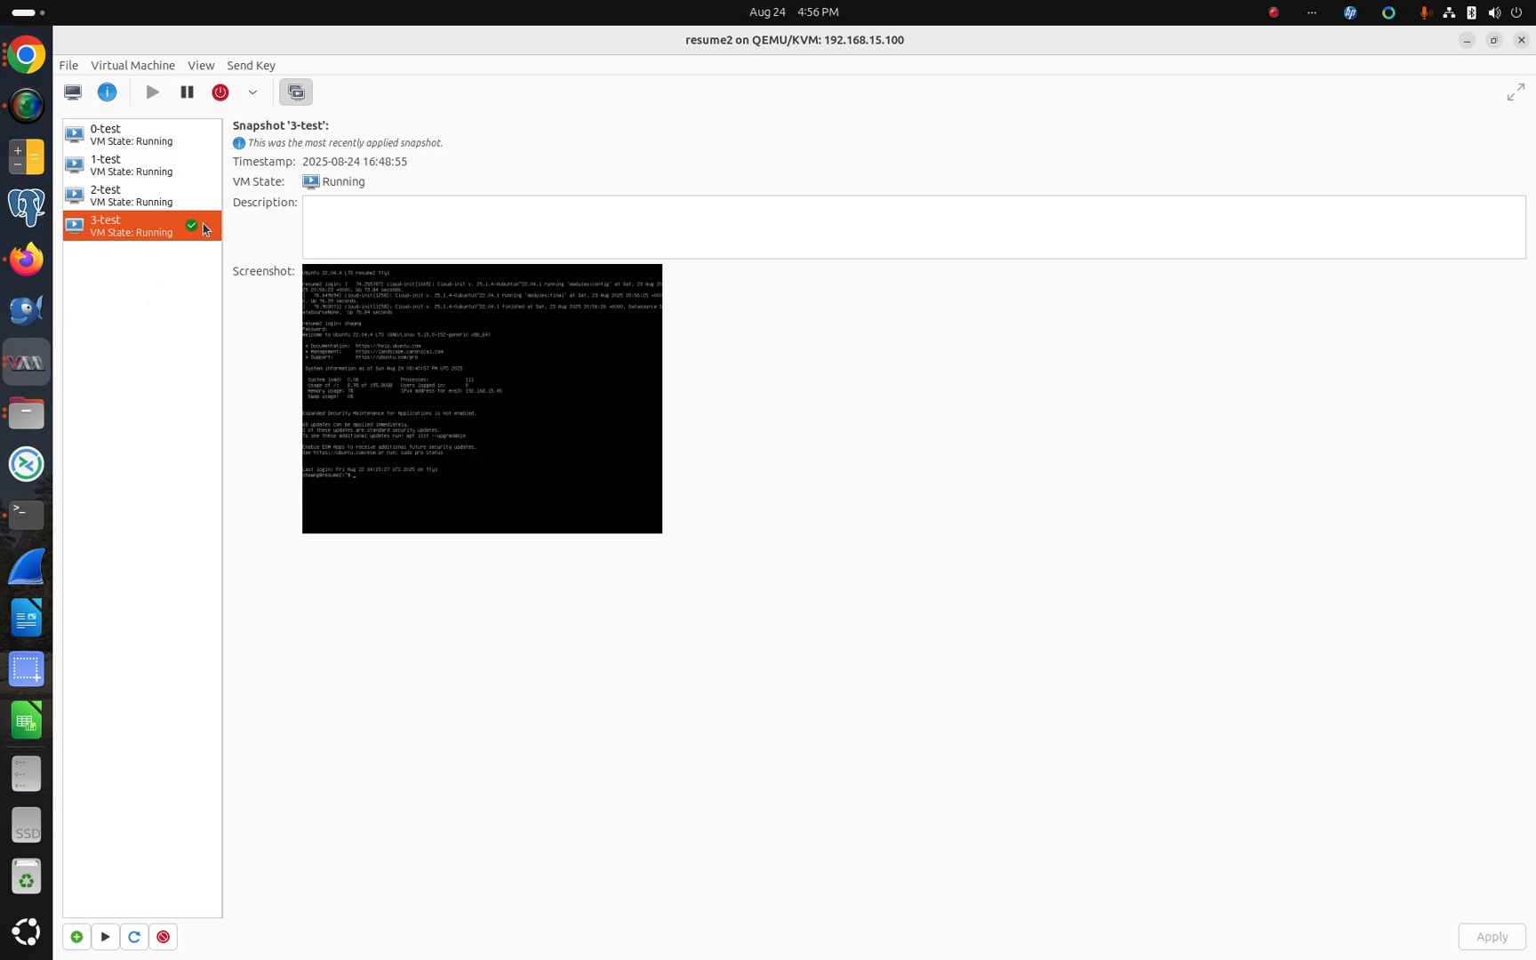
Step: Delete the 0-test snapshot permanently
left_click(138, 148)
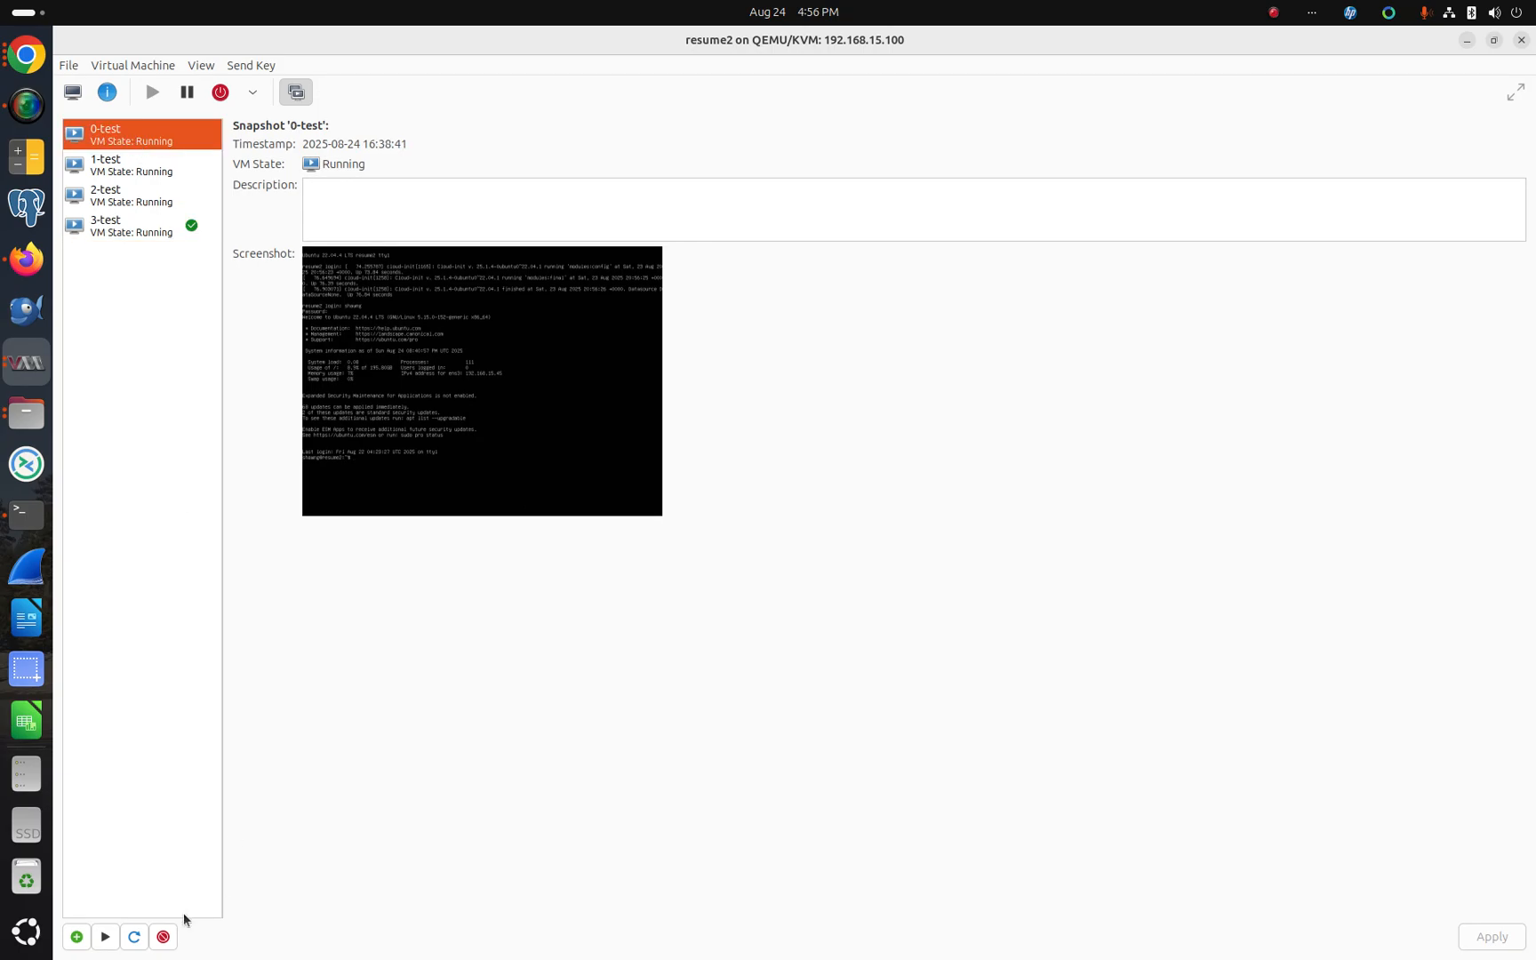
left_click(162, 935)
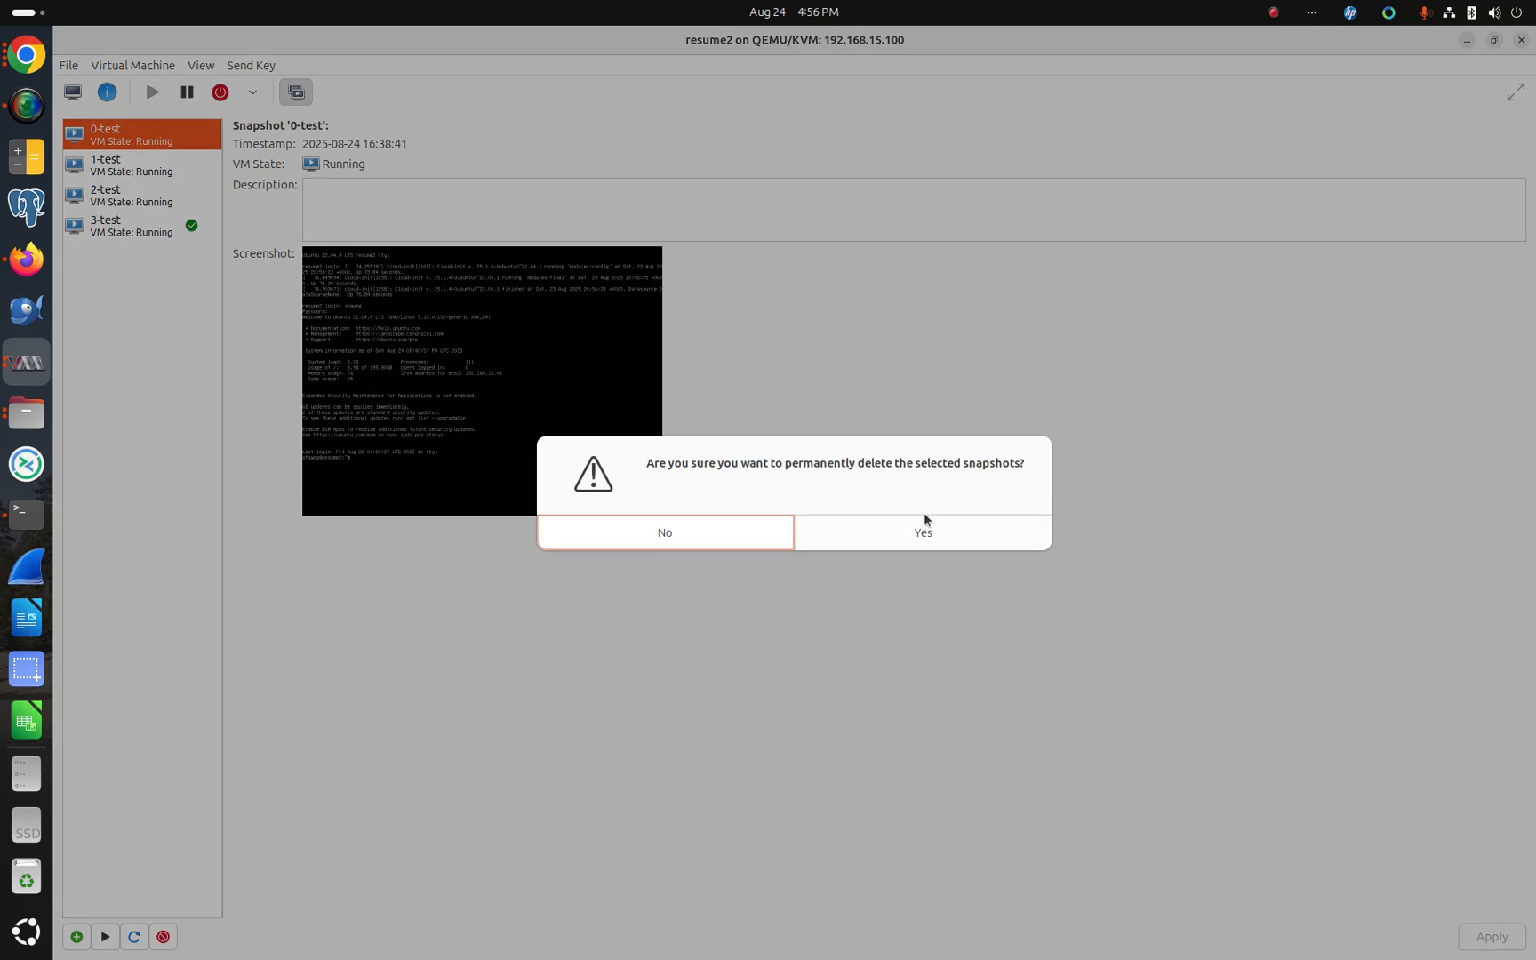
left_click(919, 532)
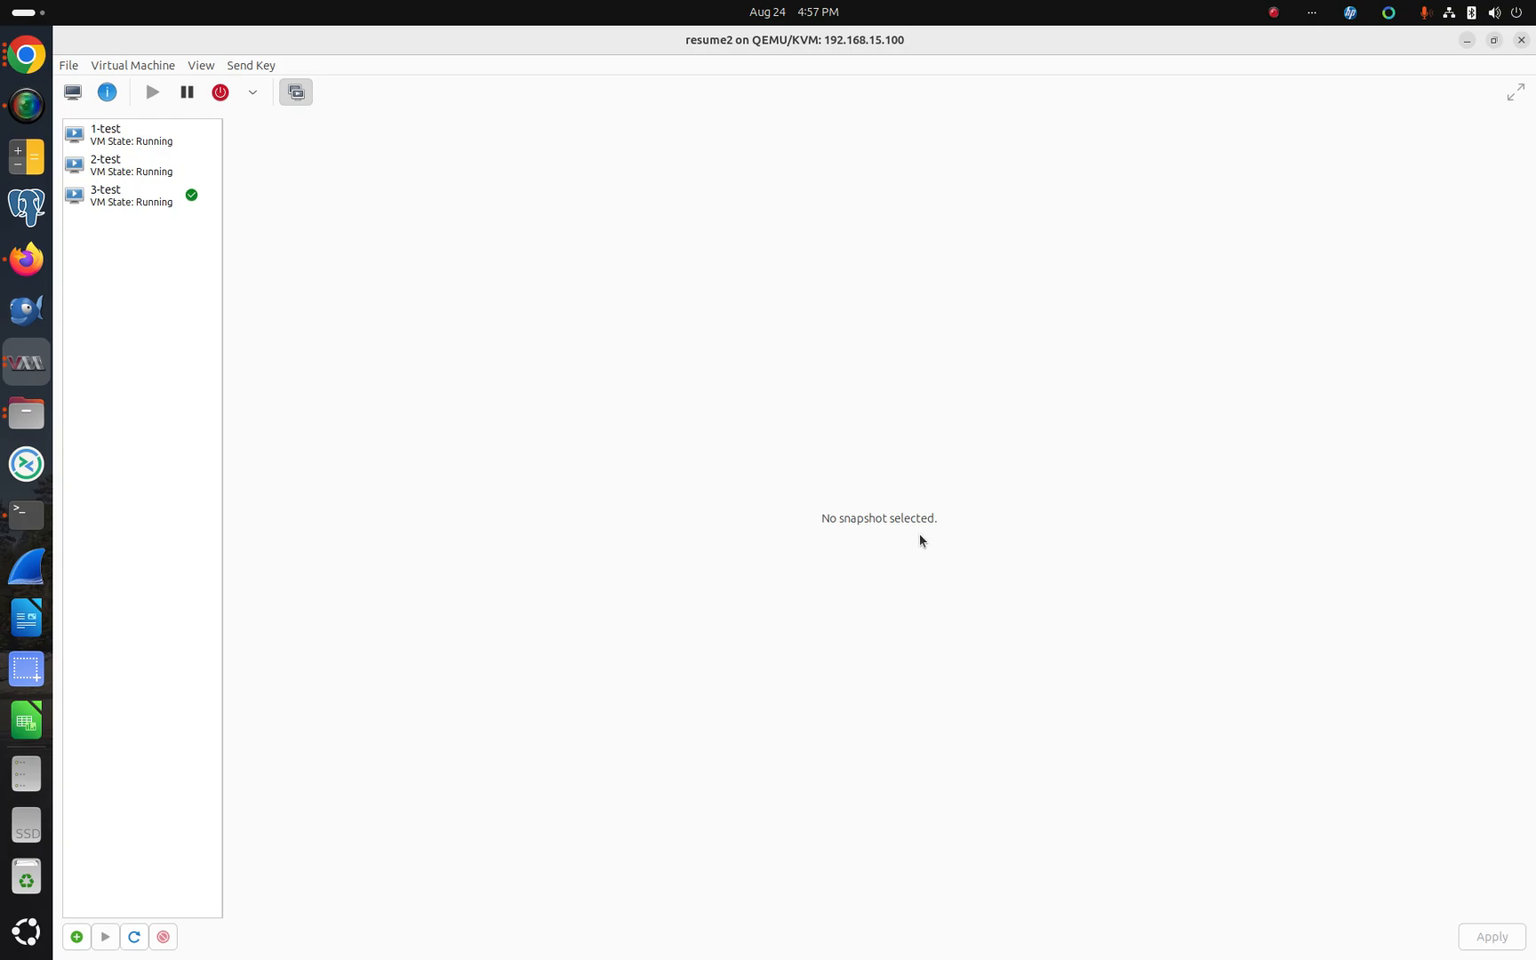
Step: Delete the 1-test snapshot permanently
left_click(136, 134)
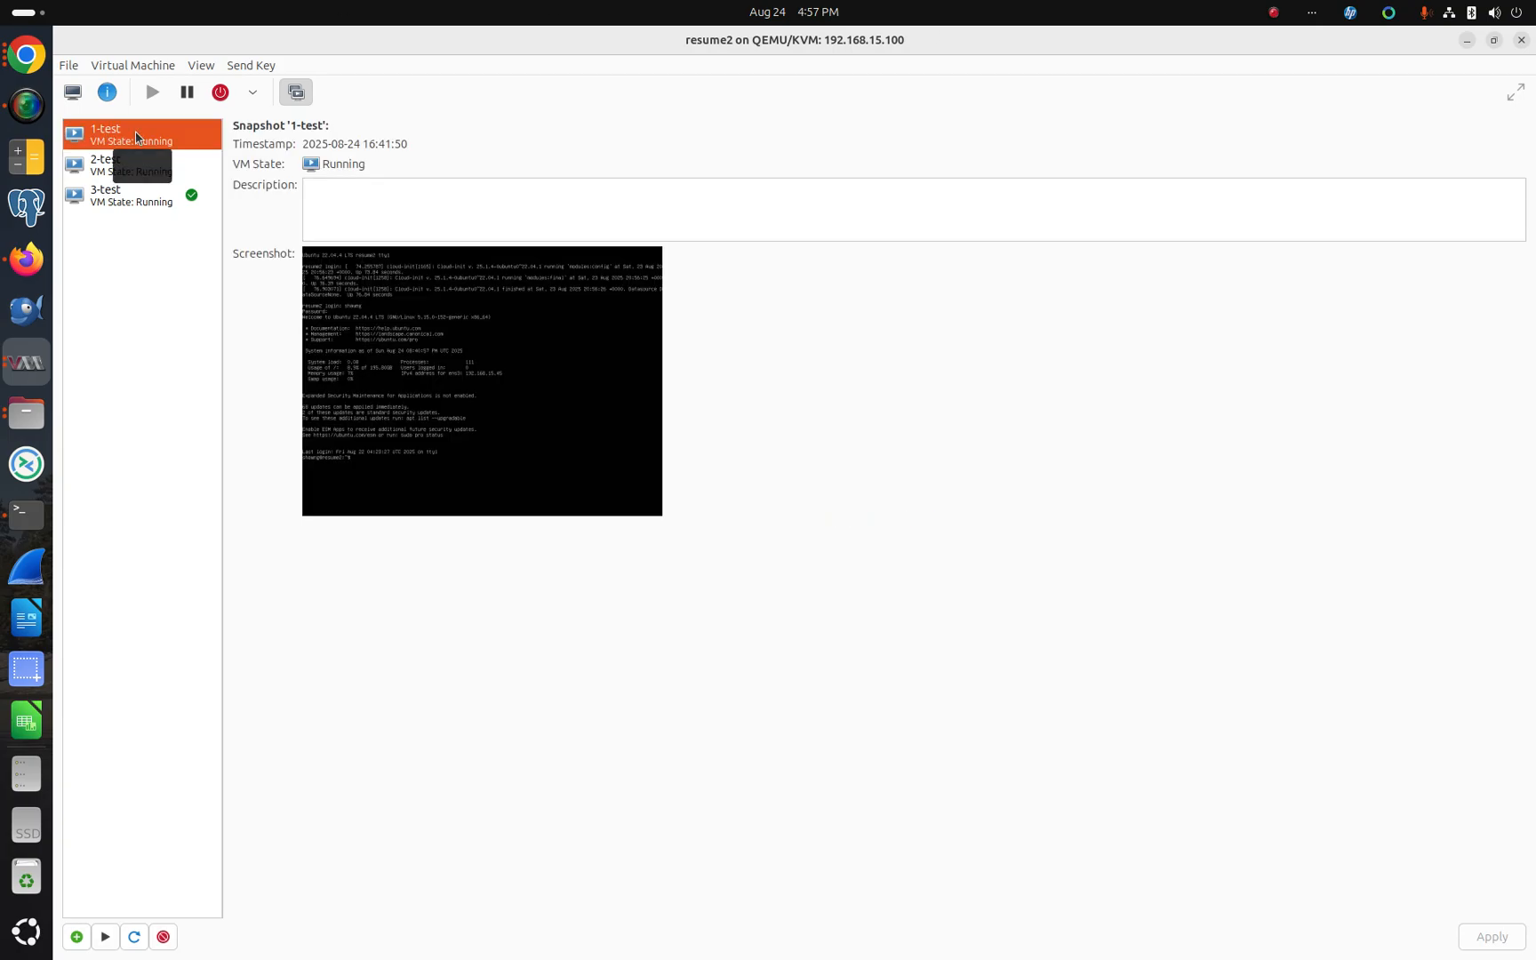
left_click(164, 940)
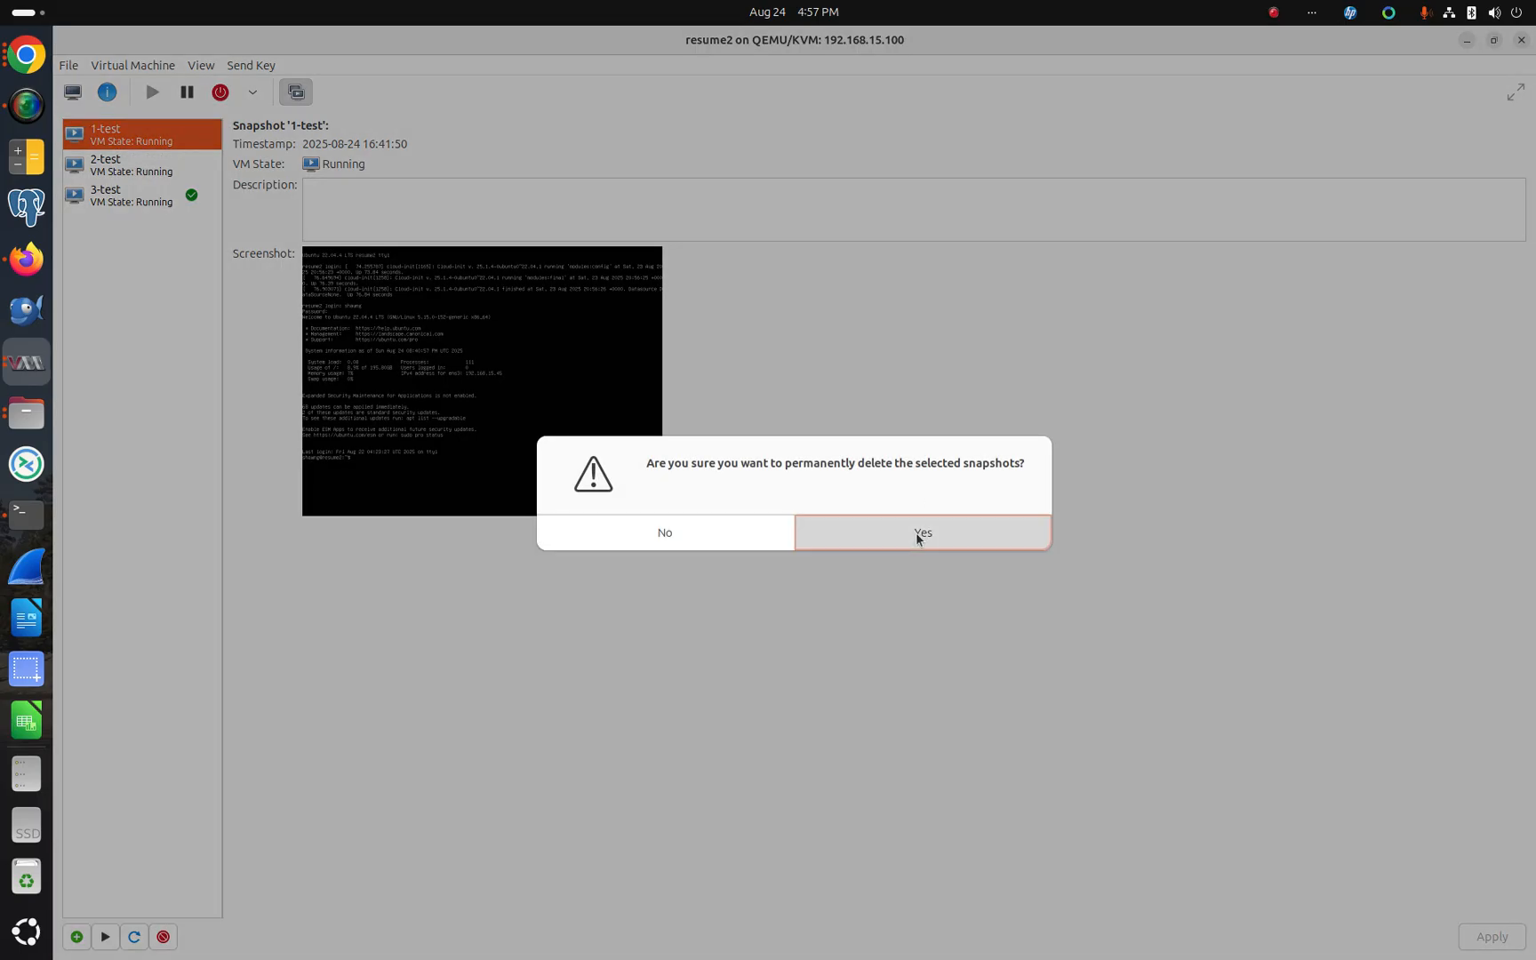
left_click(921, 533)
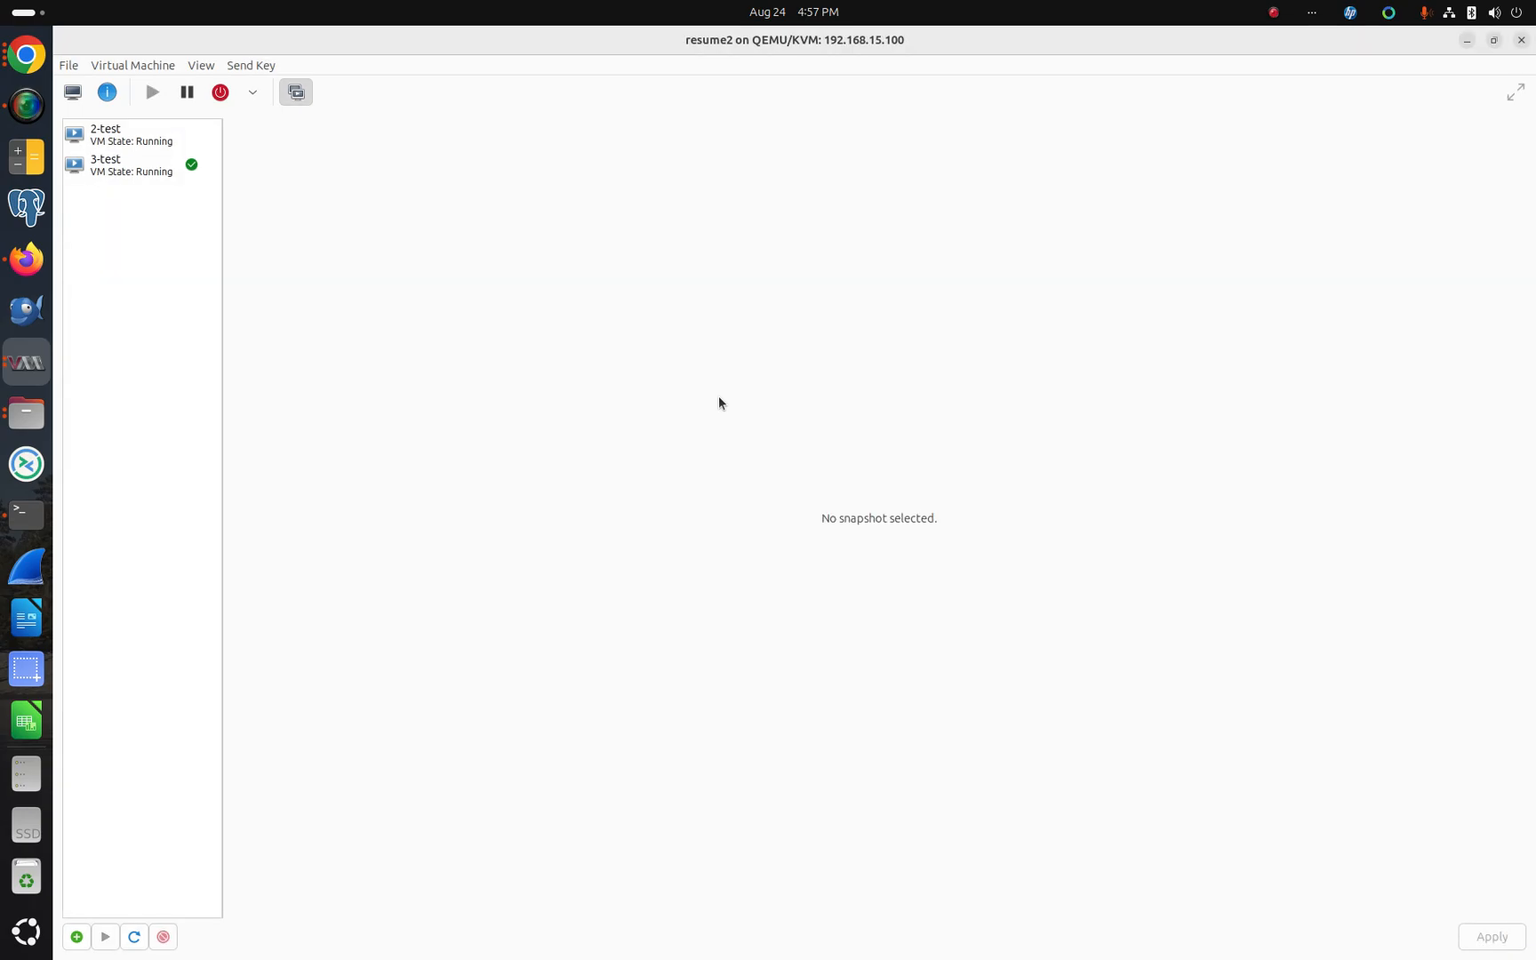
Step: Switch to the terminal, exit nano, and rerun the previous SSH command to reconnect to resume2
left_click(130, 171)
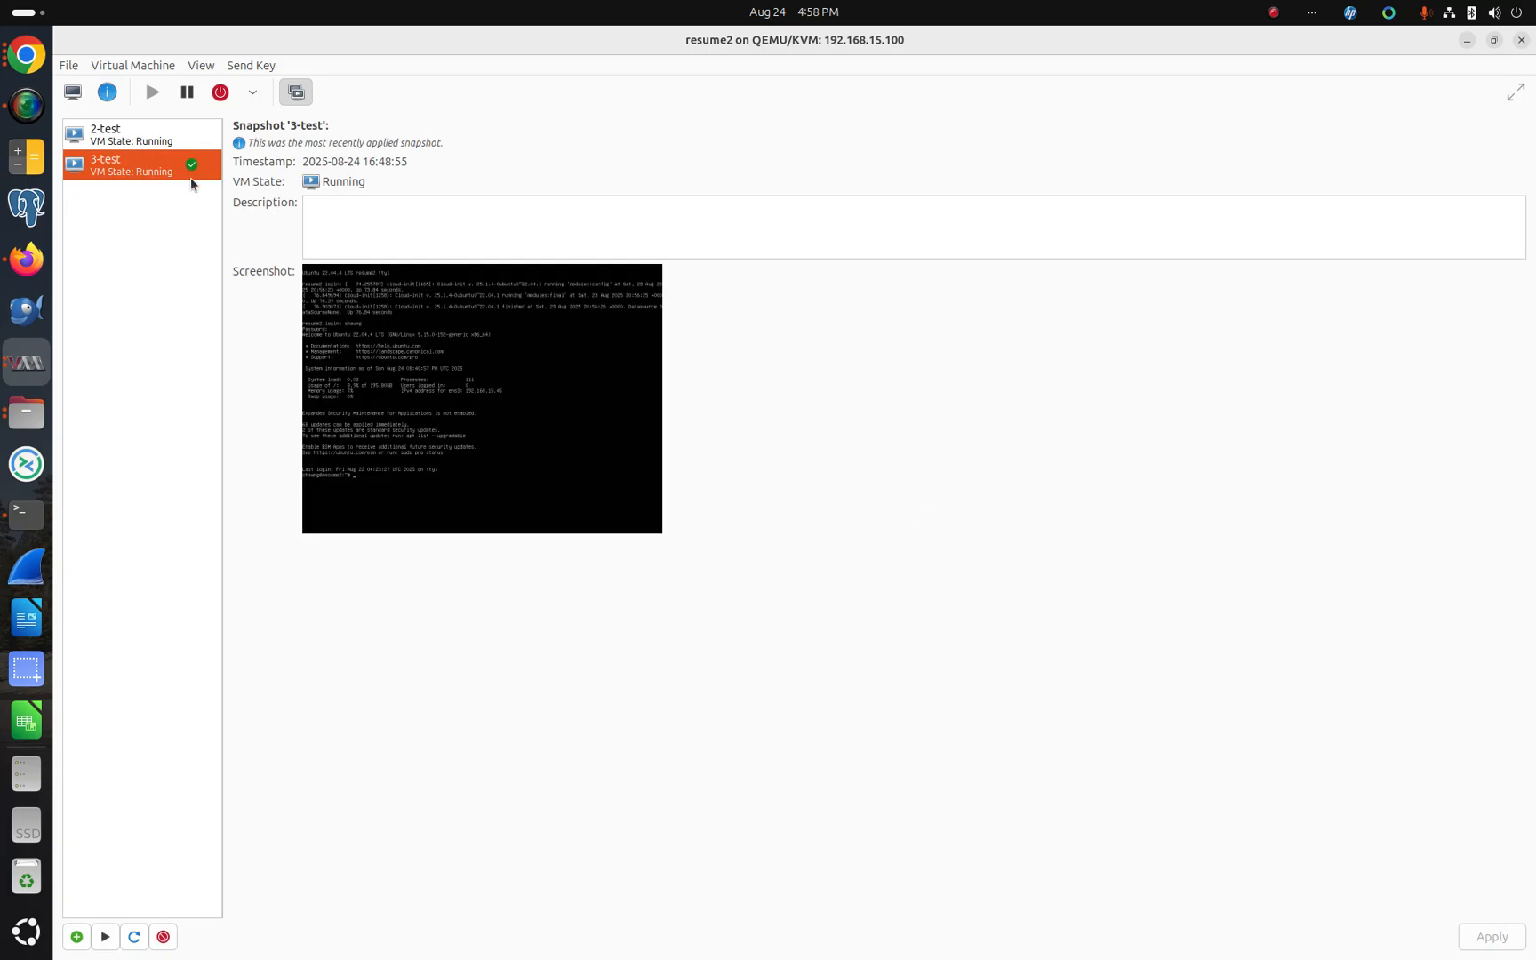
left_click(27, 512)
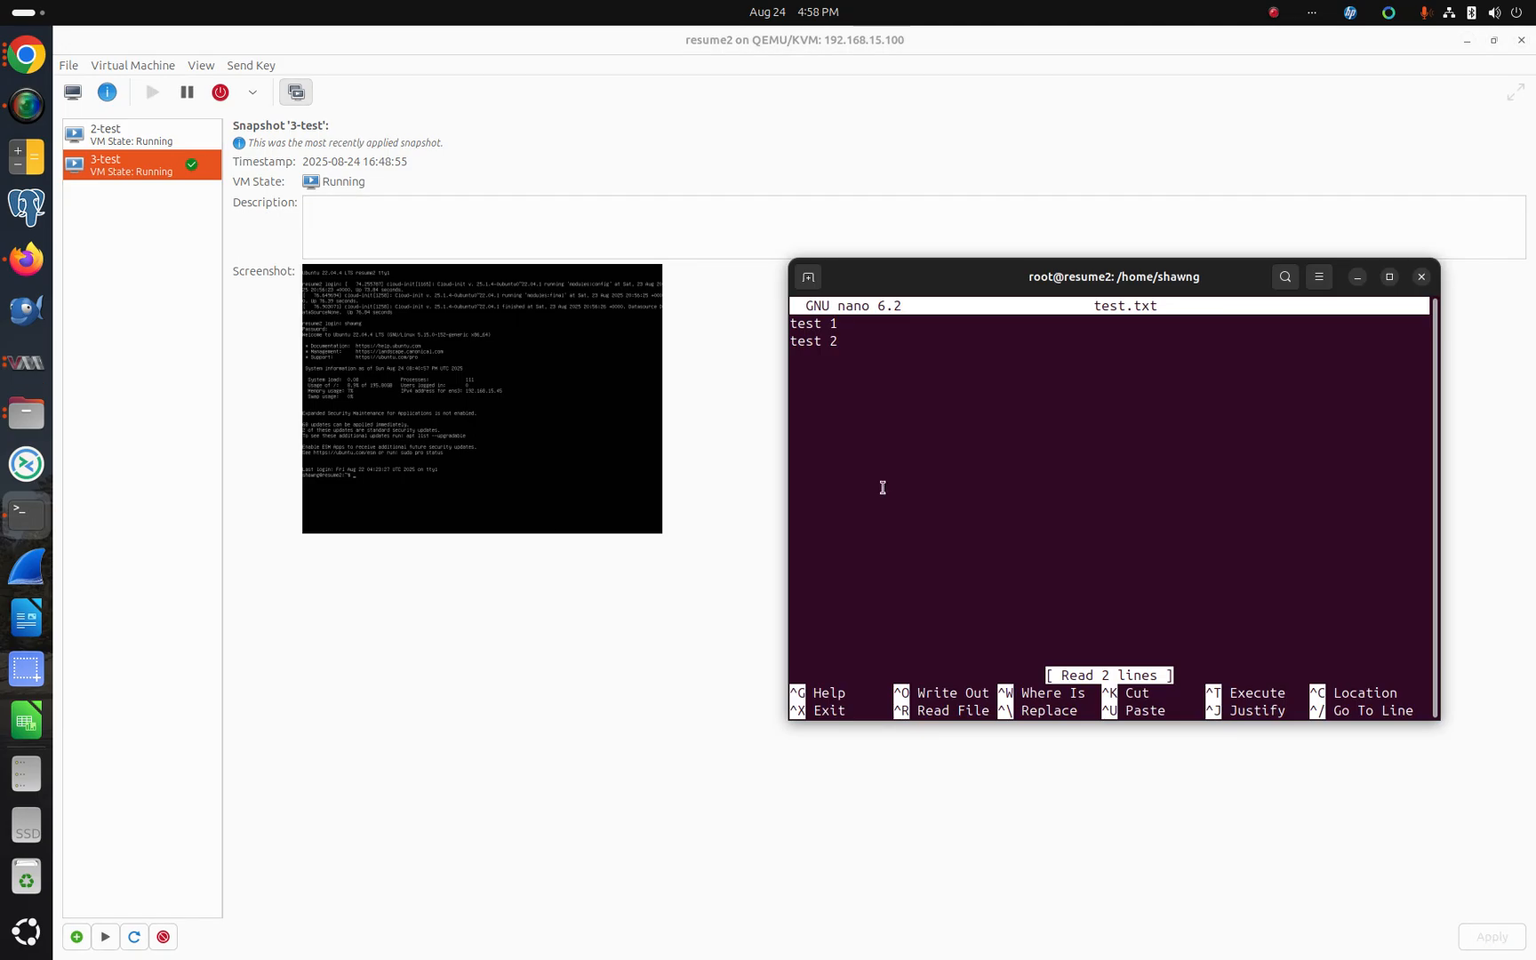
key("ctrl+x")
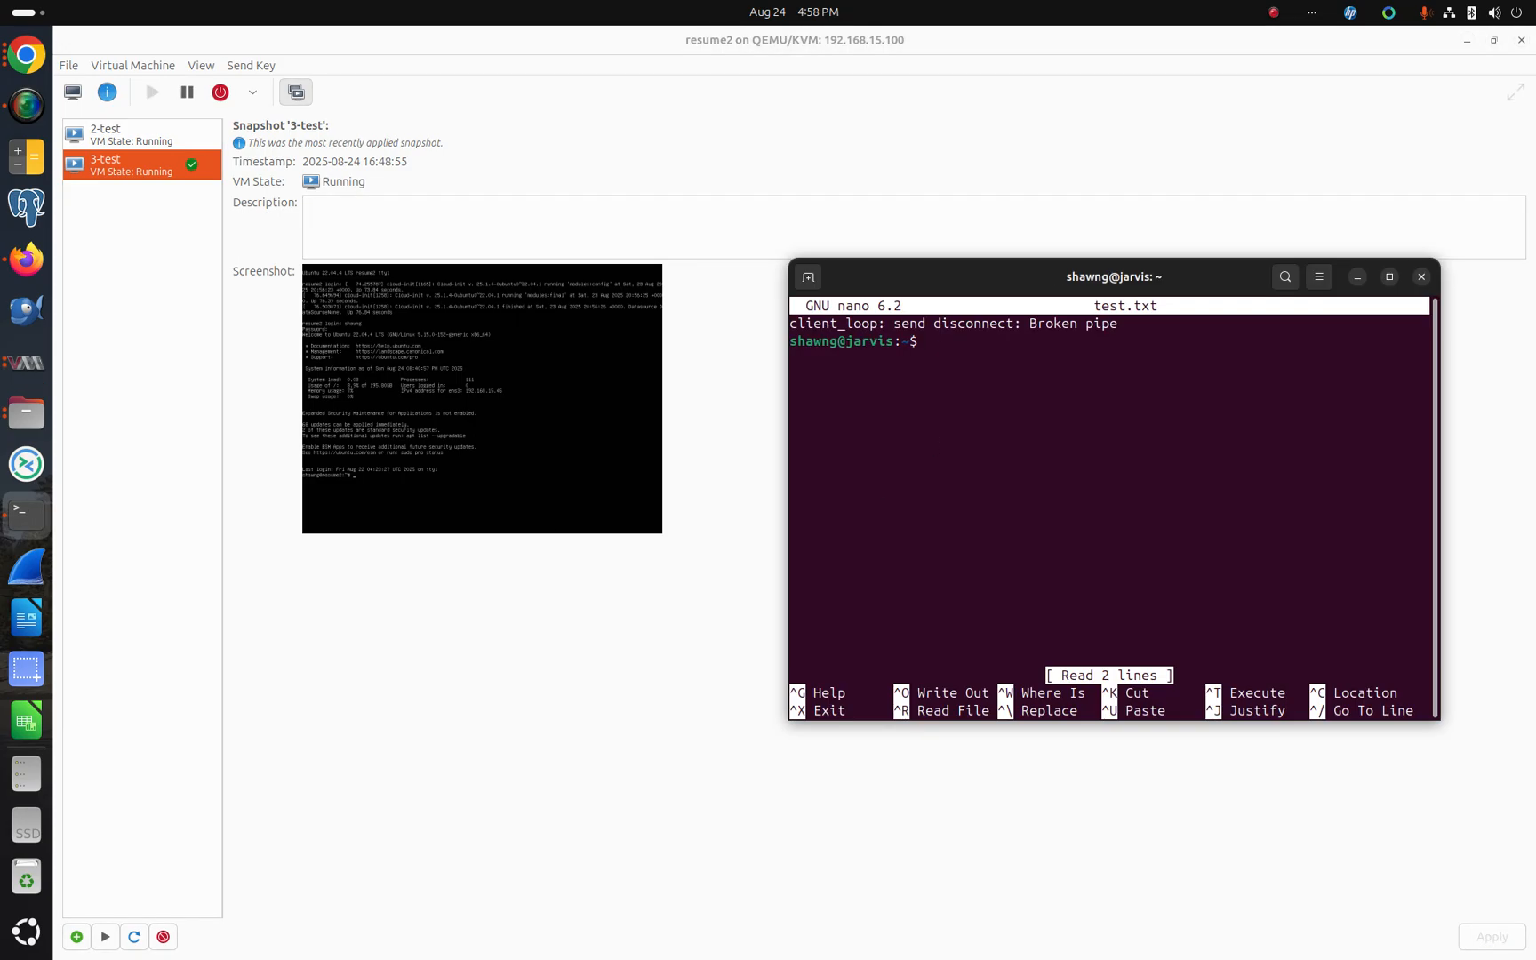
key("Up")
key("Return")
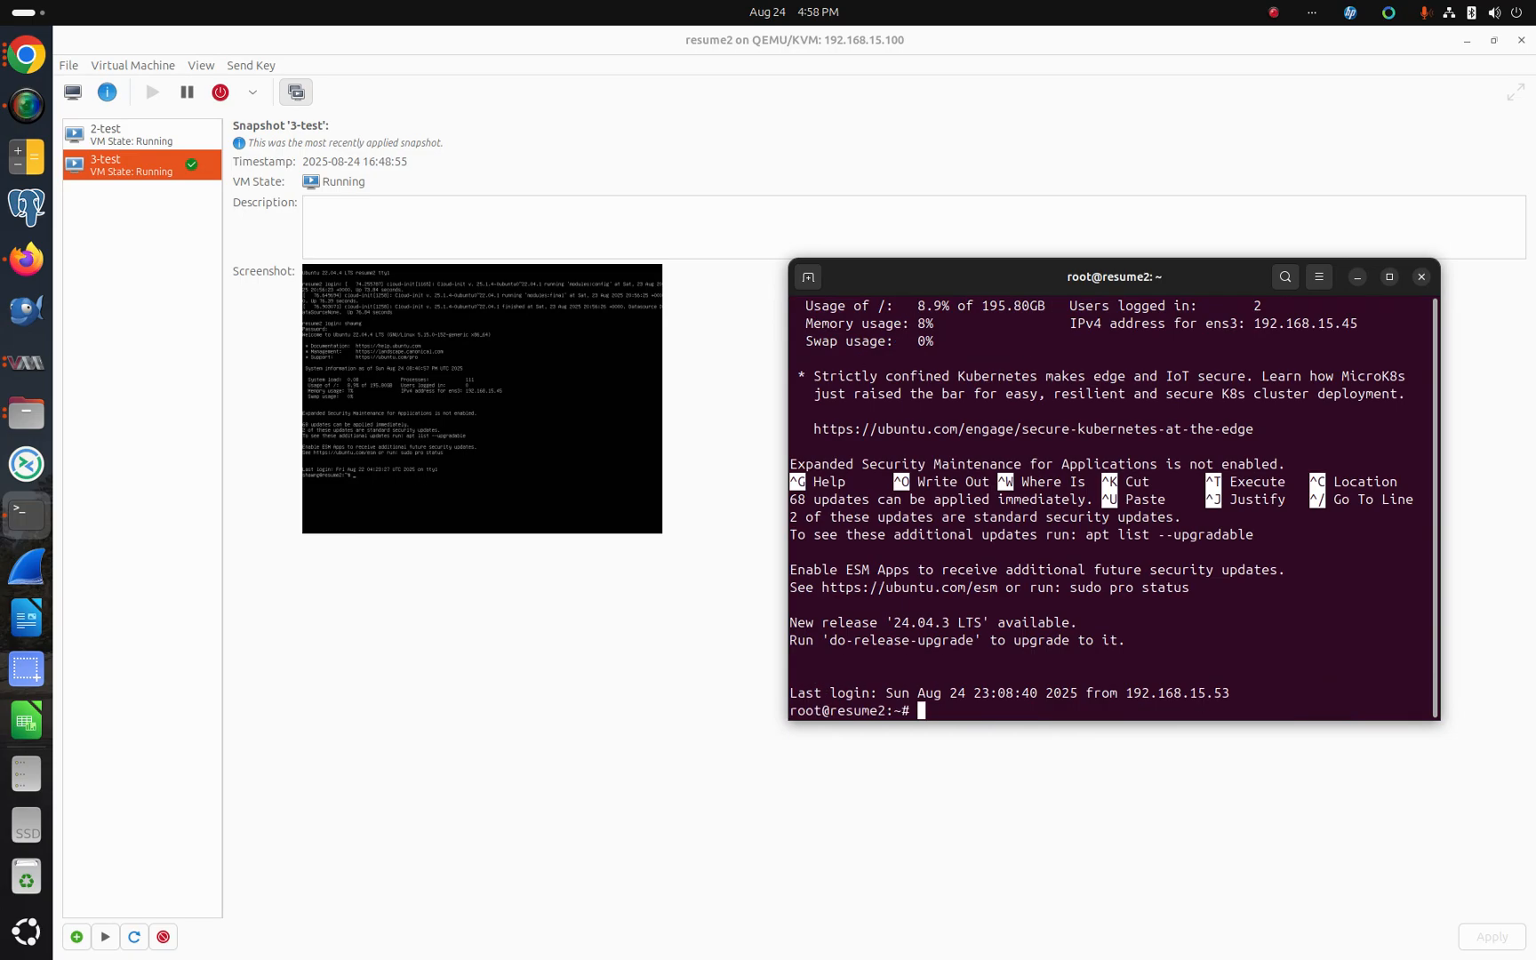
Step: Edit the recalled nano command to use the full path /home/shawng/test.txt and open the file to check its contents
key("Up")
key("Down")
type("cd shawng/")
key("ctrl+u")
key("Up")
key("Left")
key("Left")
key("Left")
key("Left")
key("Left")
key("Left")
key("Left")
key("Left")
type("/home/shawng/")
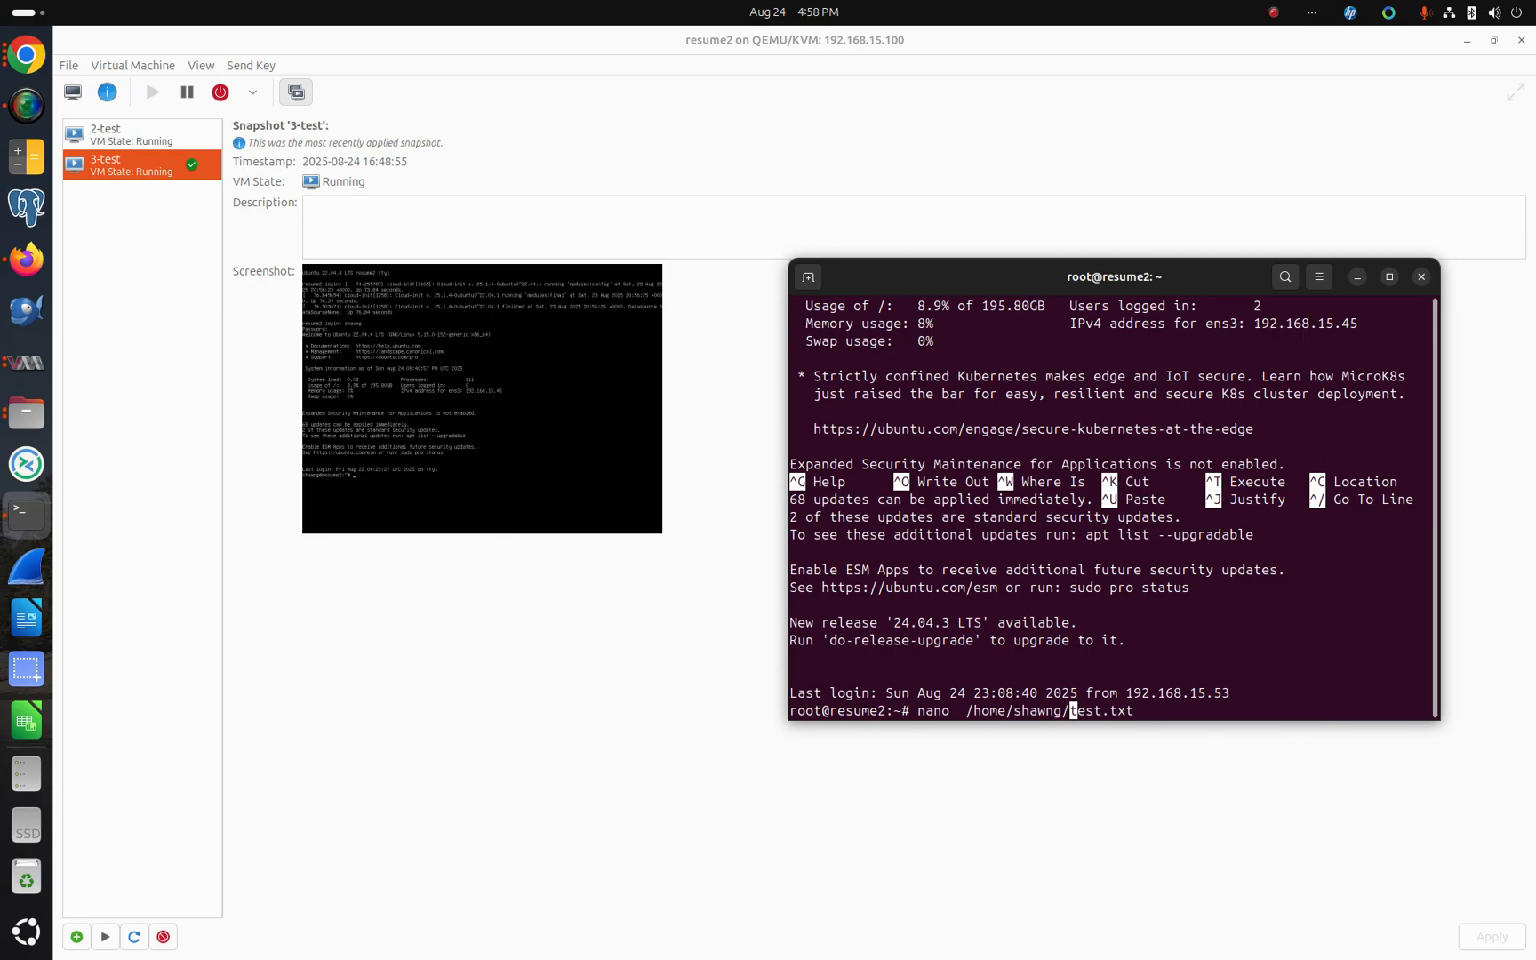
key("Return")
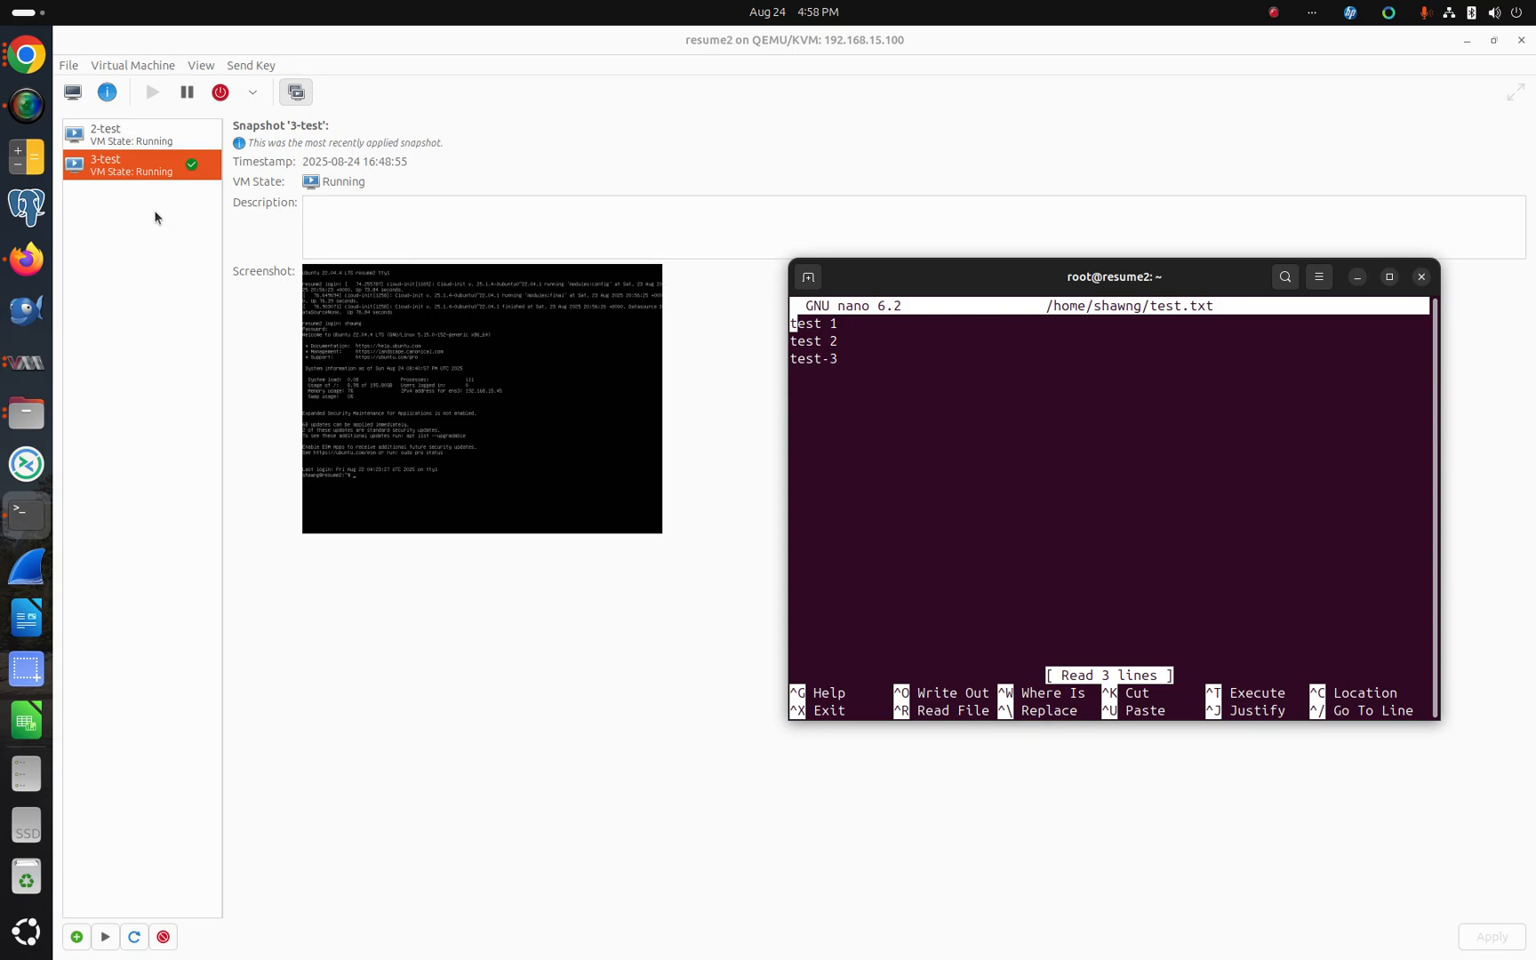
Step: Delete the 2-test snapshot permanently
left_click(120, 136)
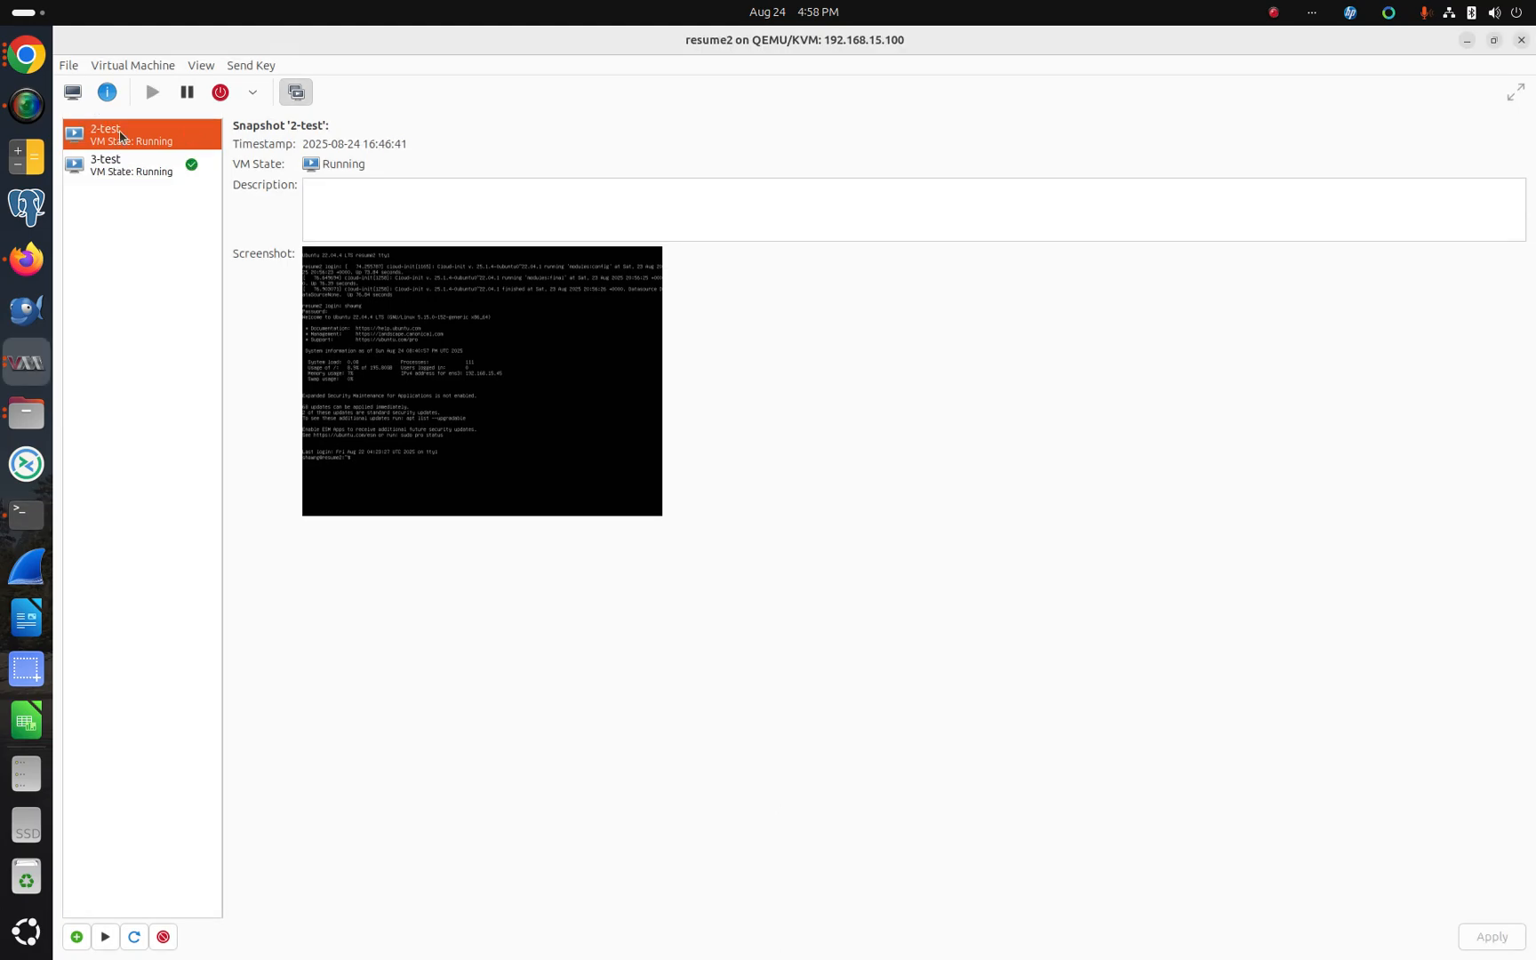
left_click(163, 937)
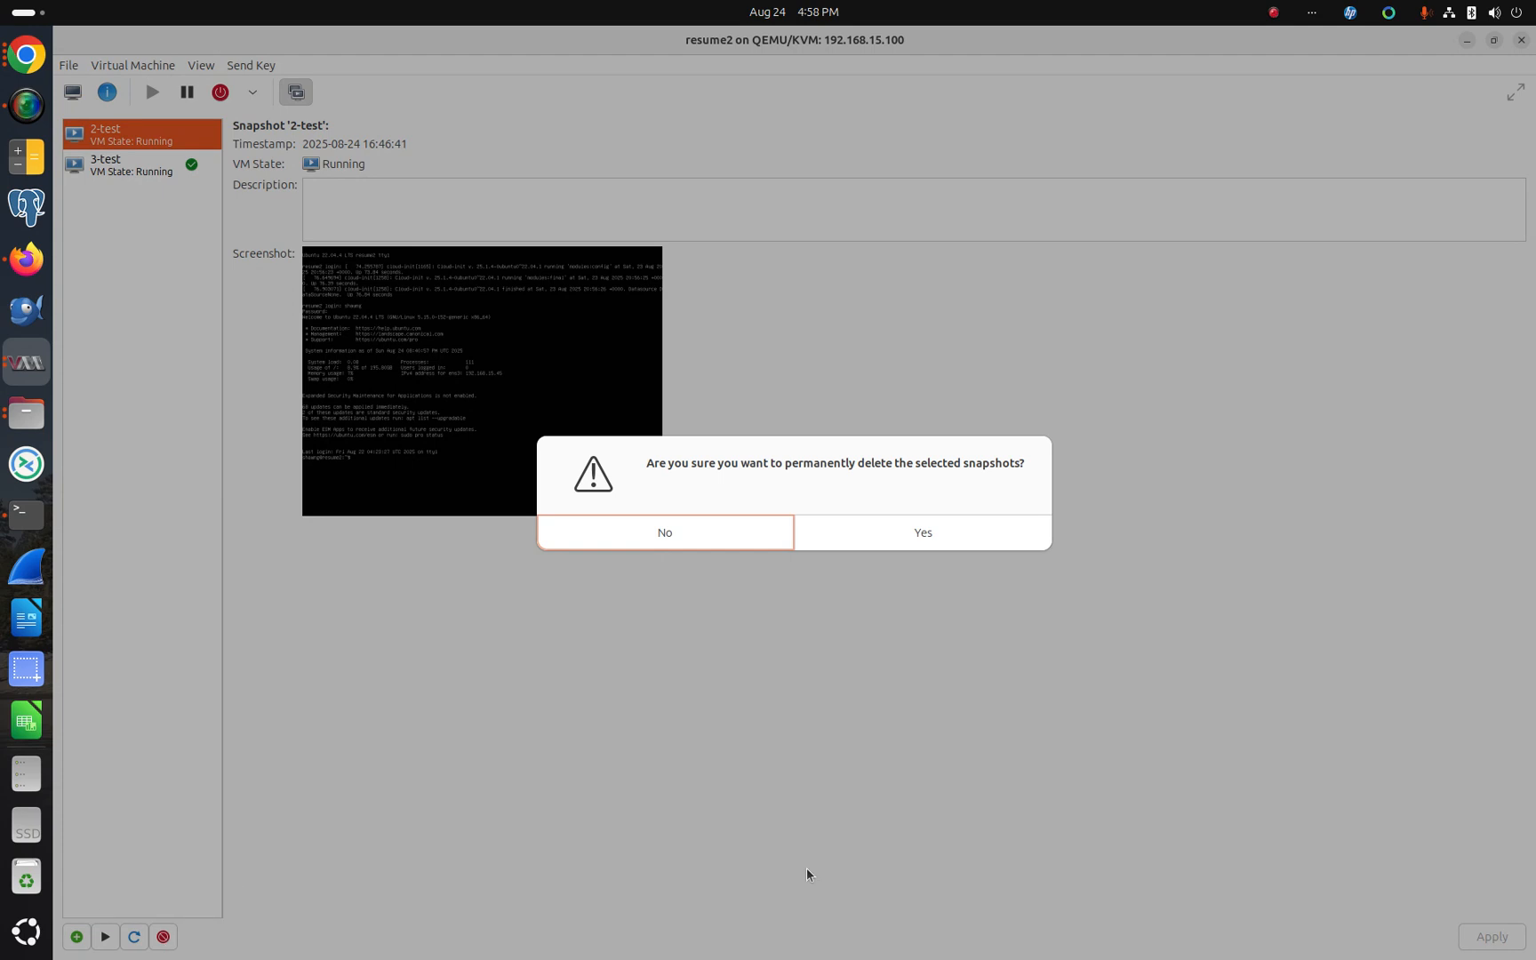
left_click(909, 530)
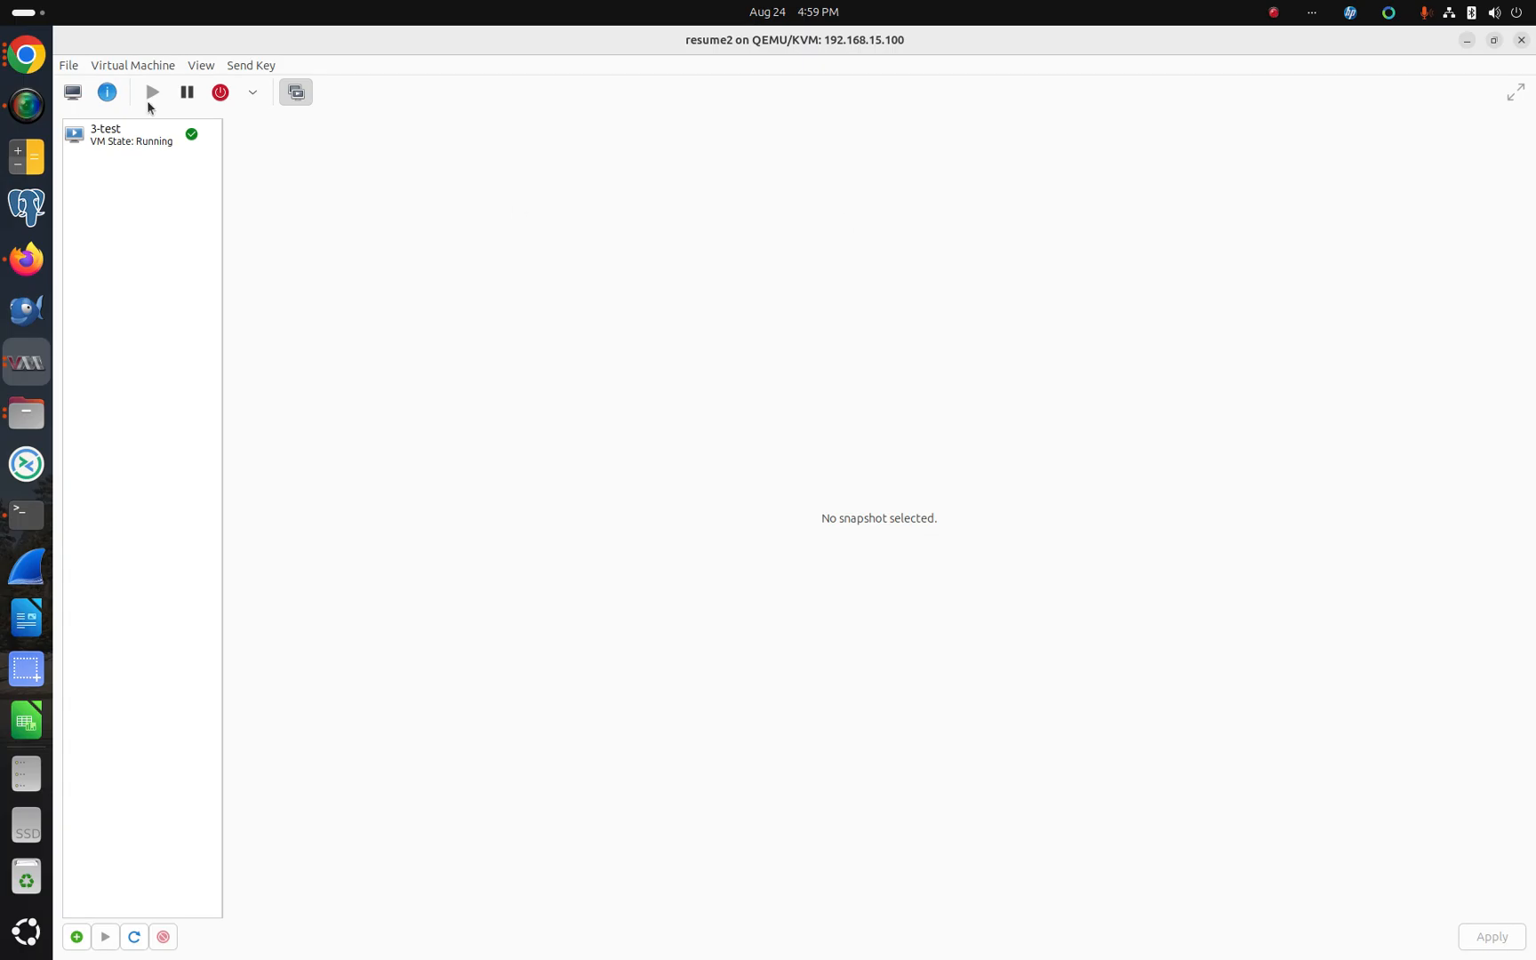
Step: Switch to the terminal, exit nano, and reopen /home/shawng/test.txt from the command history to check its contents
left_click(143, 136)
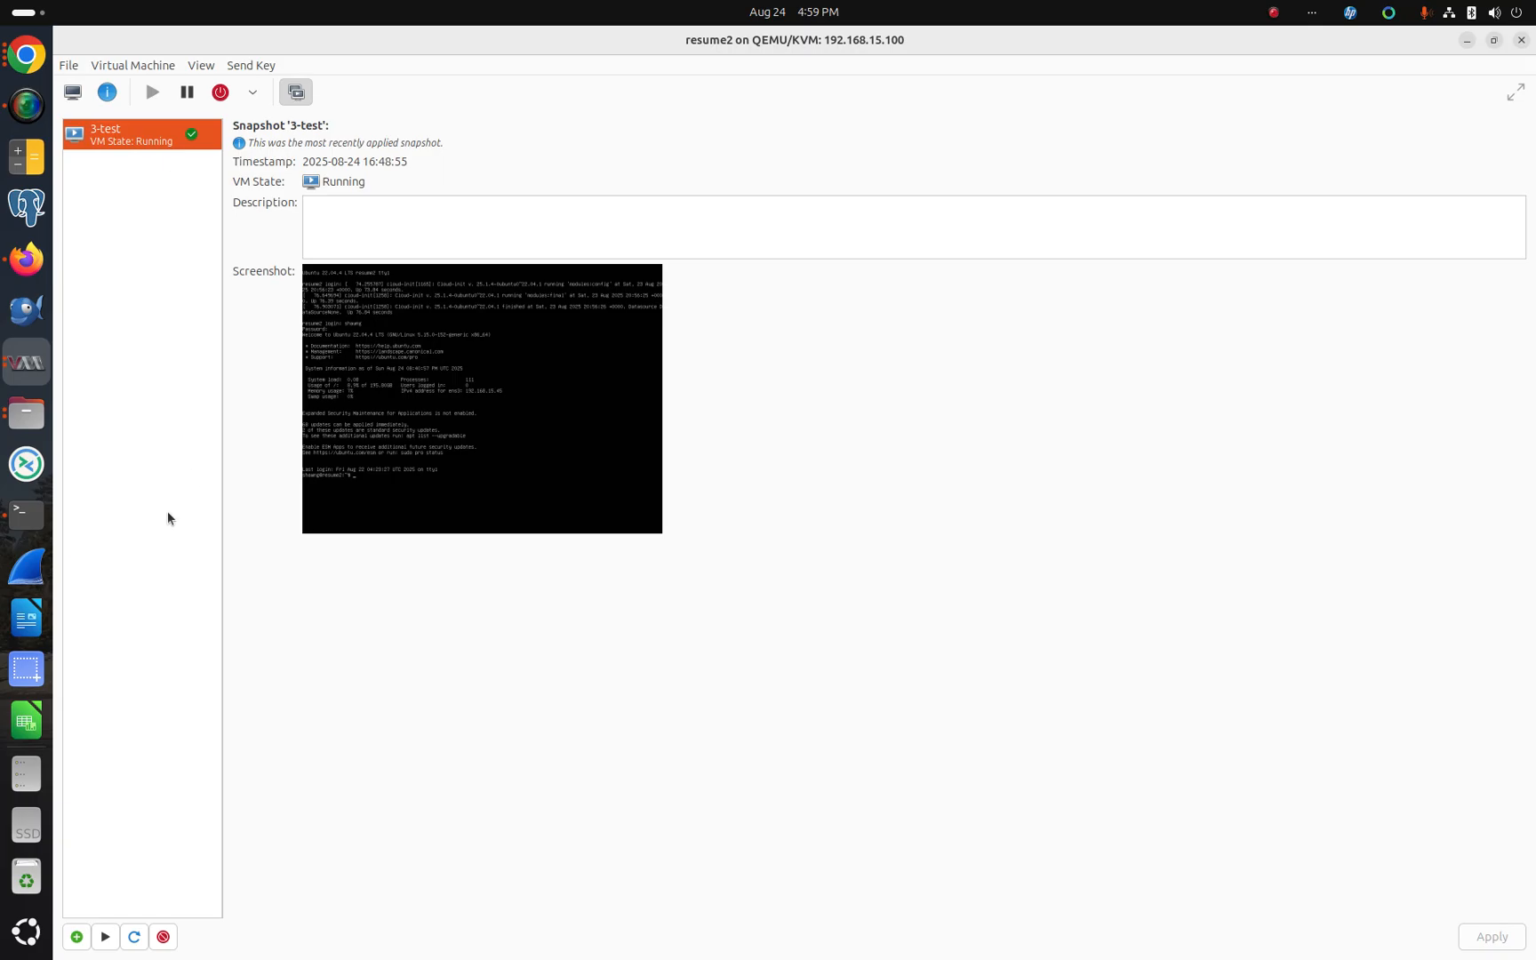
left_click(26, 513)
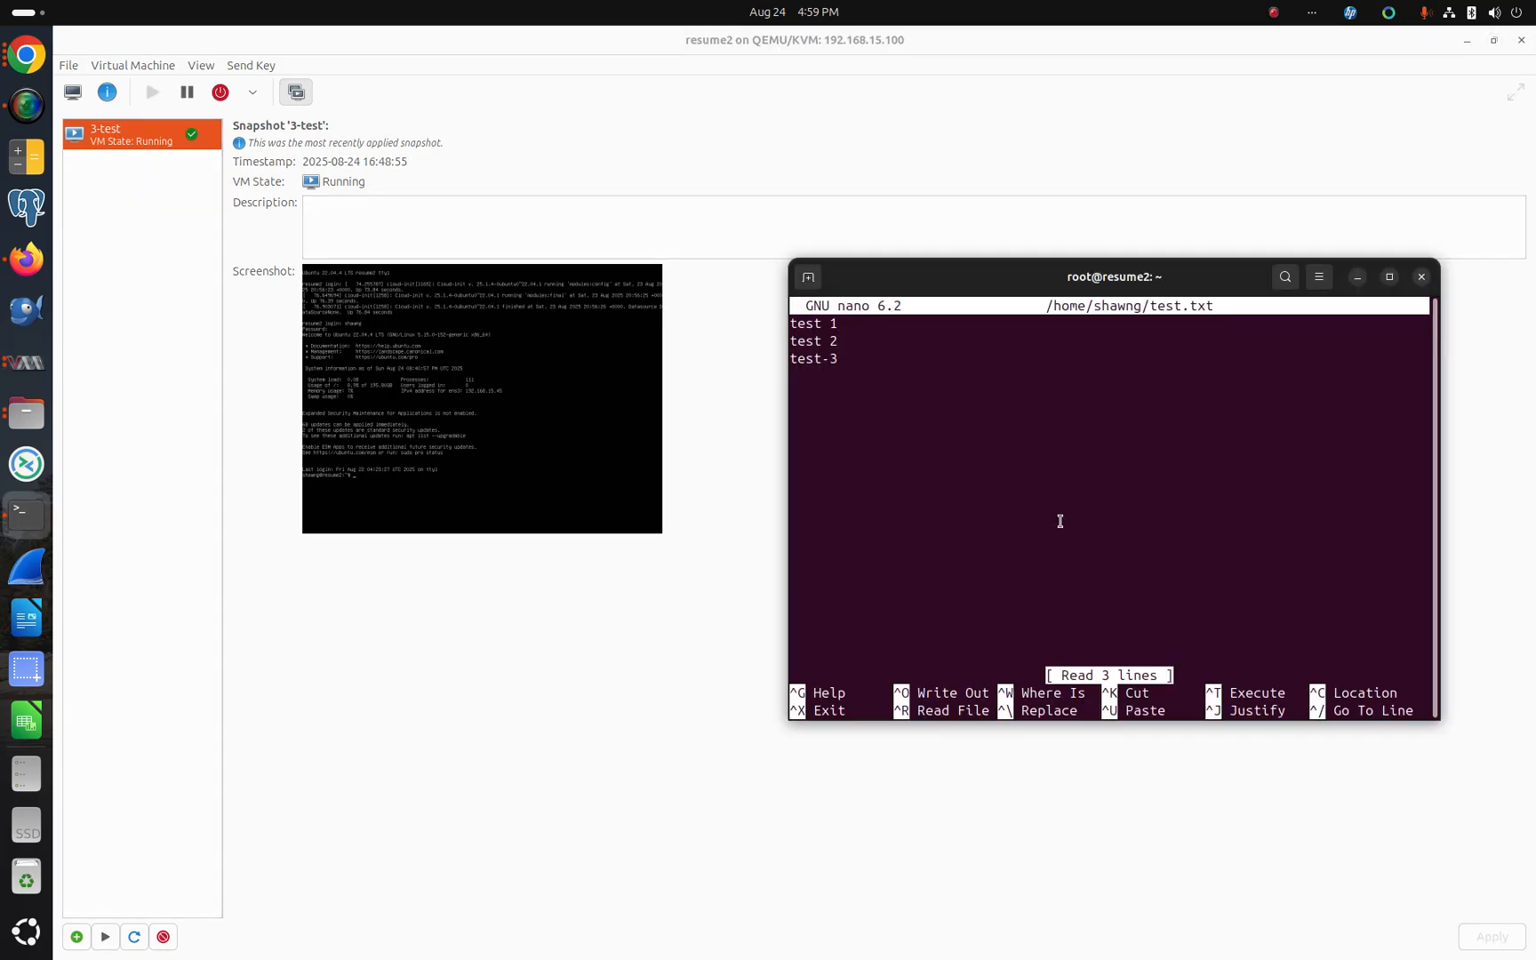
key("ctrl+x")
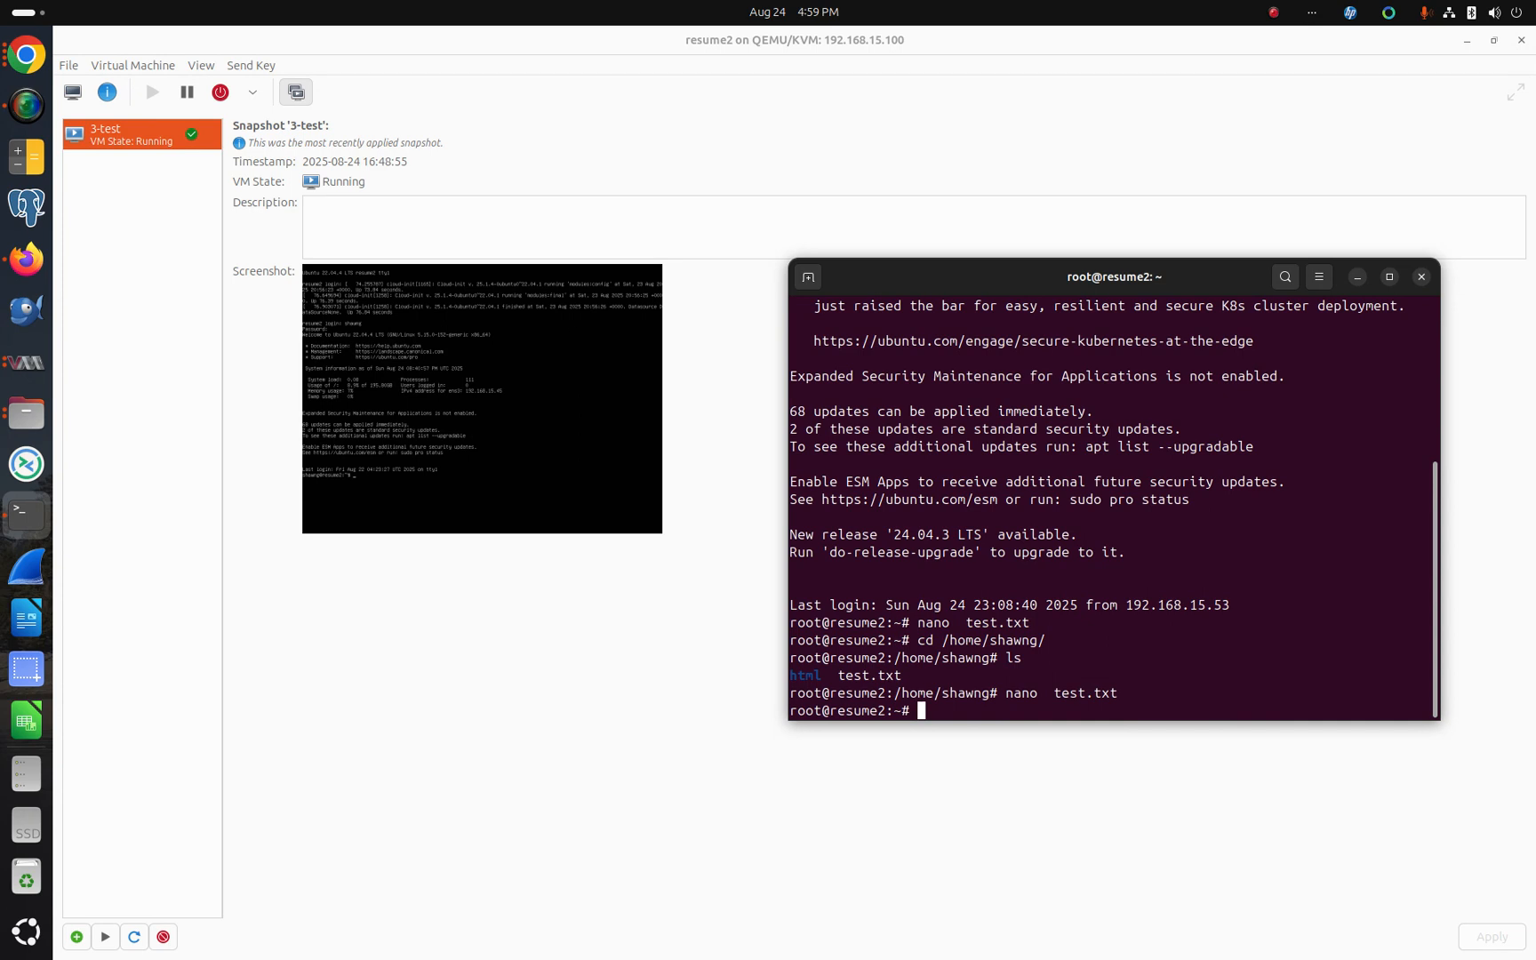
key("Up")
key("Return")
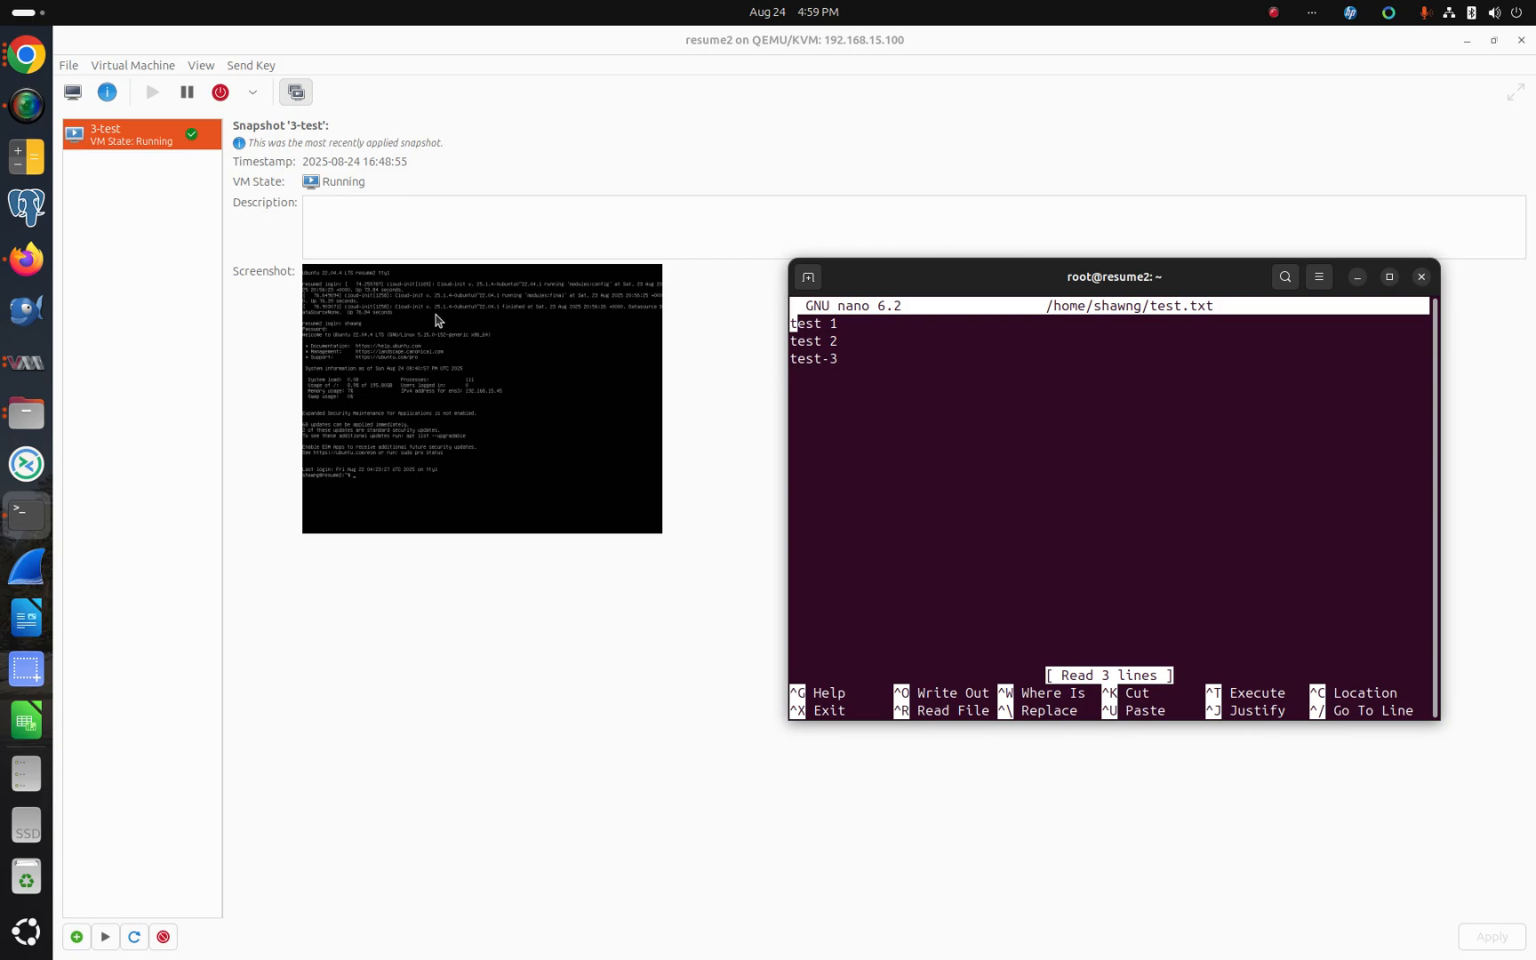
Step: Delete the remaining 3-test snapshot permanently
left_click(94, 182)
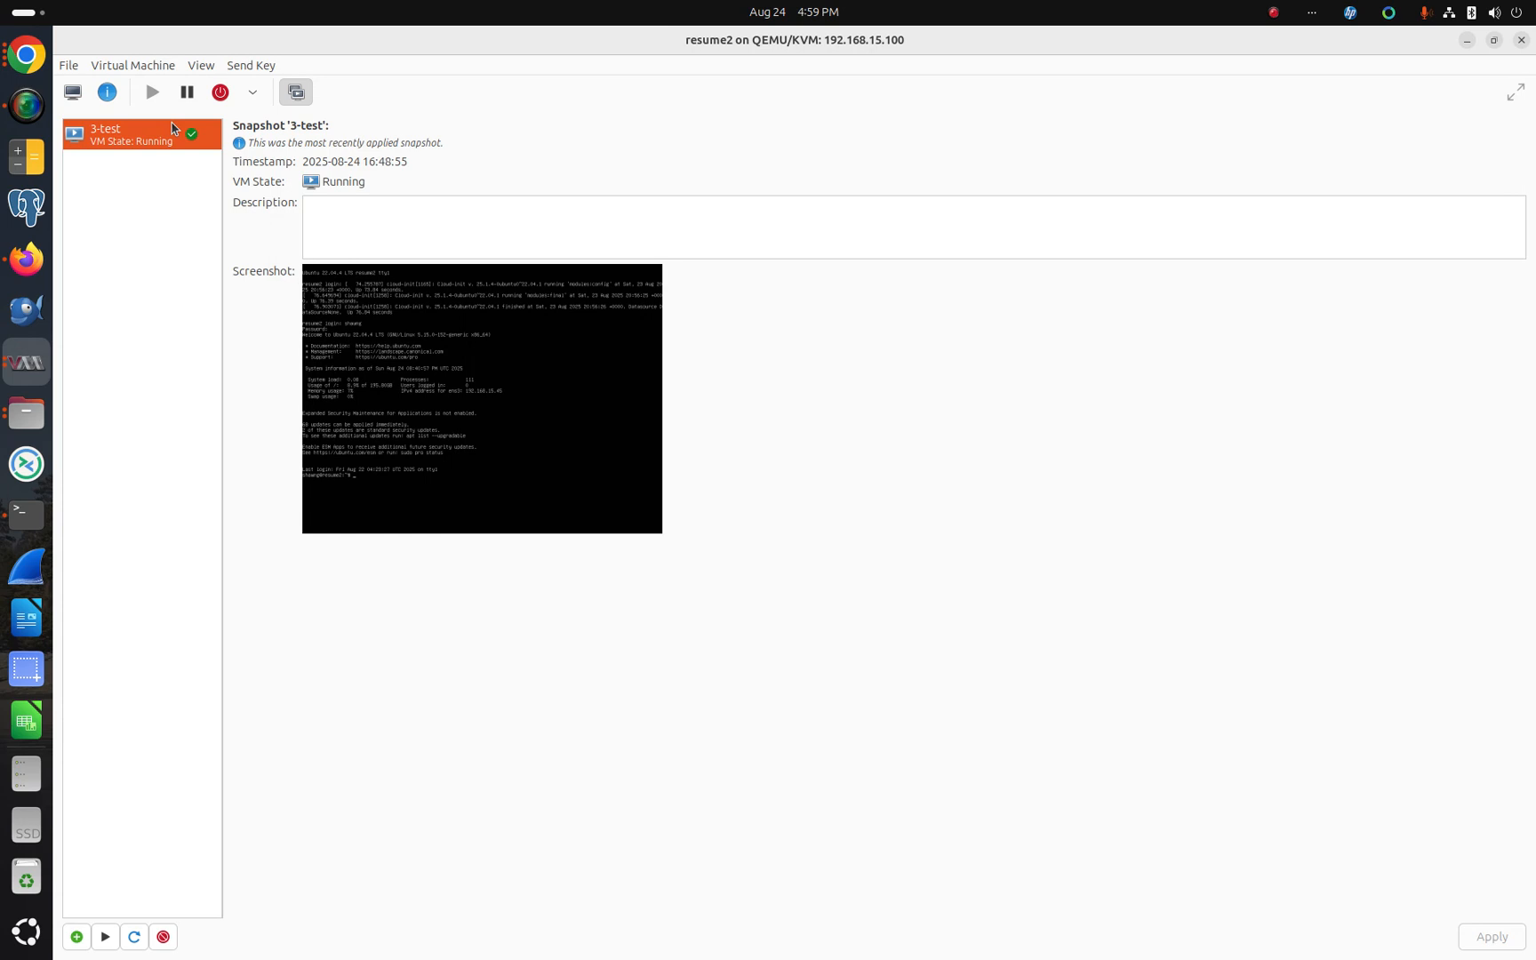
left_click(165, 942)
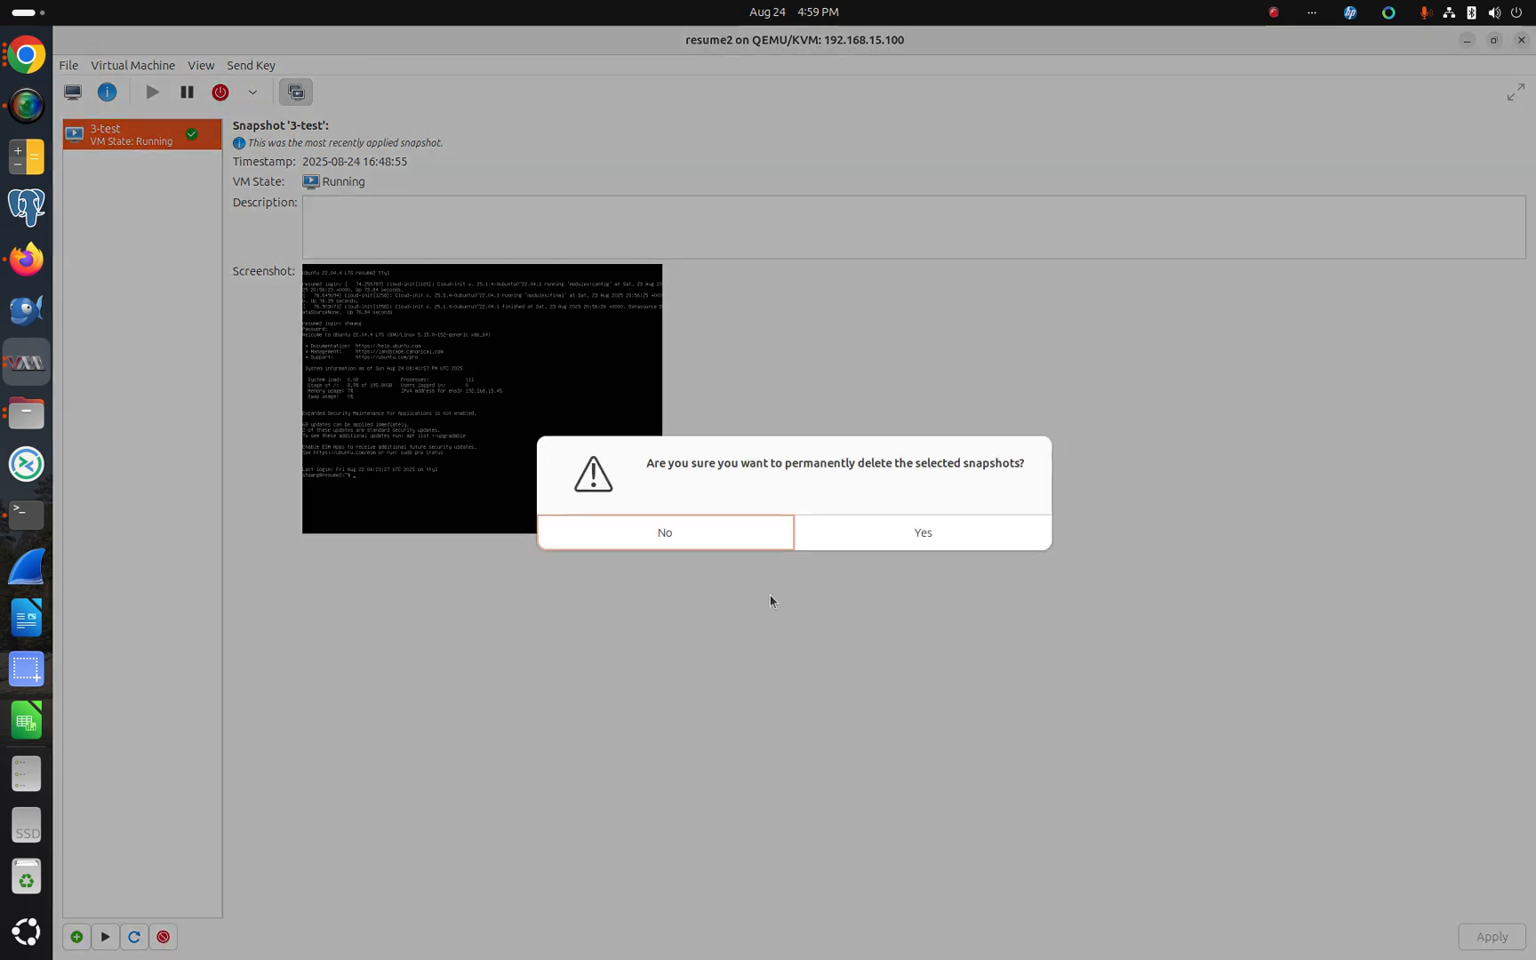
left_click(965, 530)
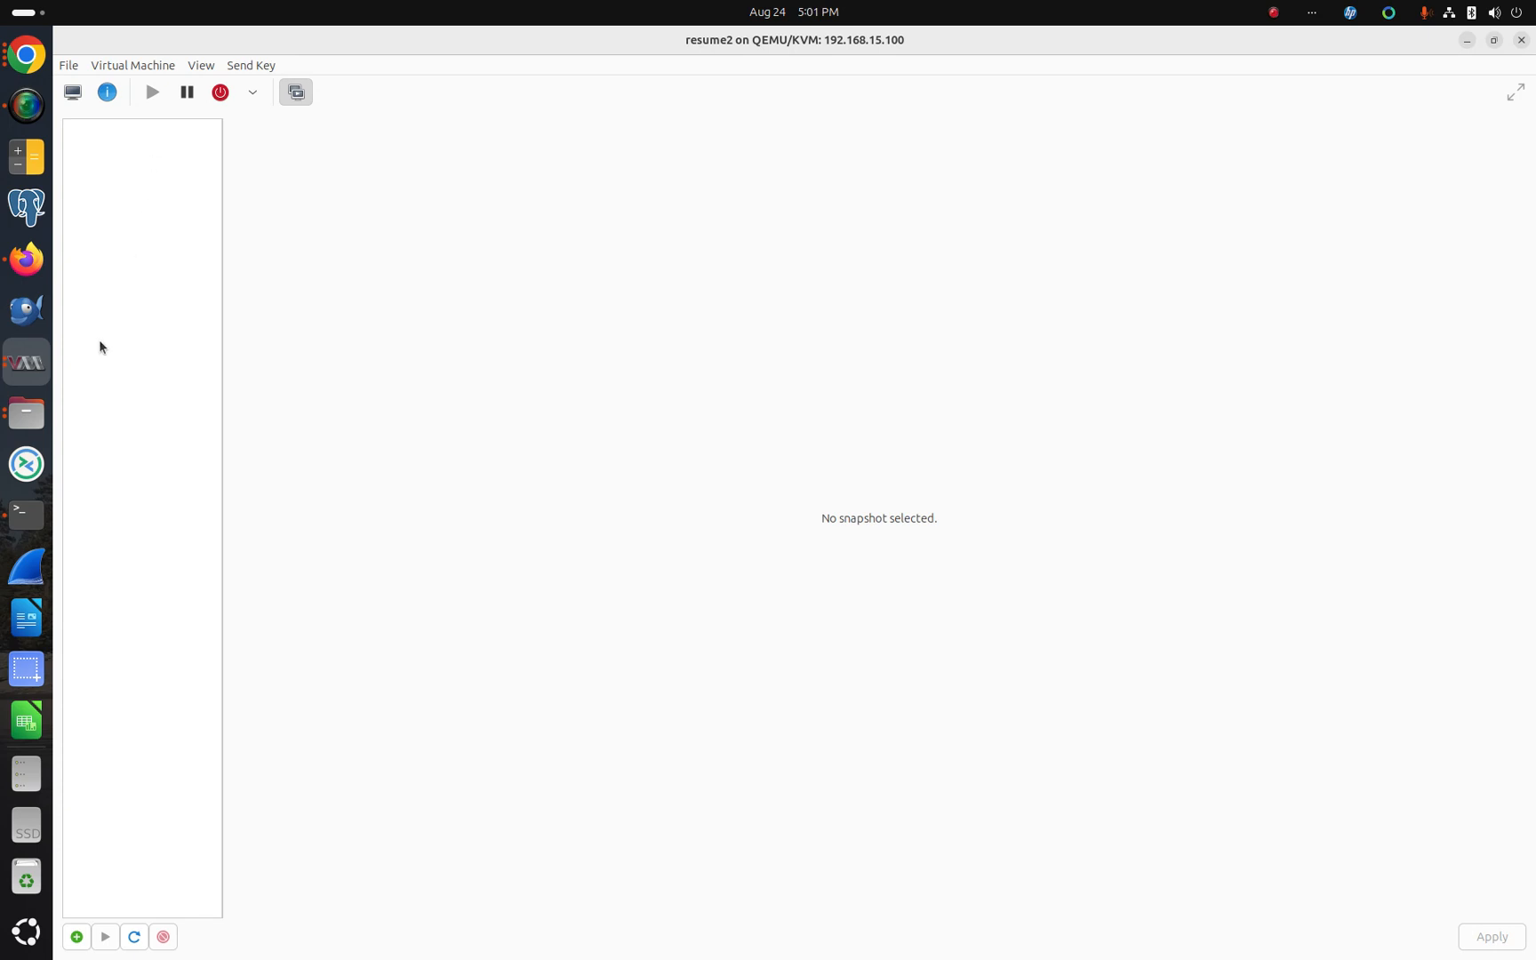
Step: Return to the terminal, close nano, and open /home/shawng/test.txt again from history to verify its lines
left_click(22, 531)
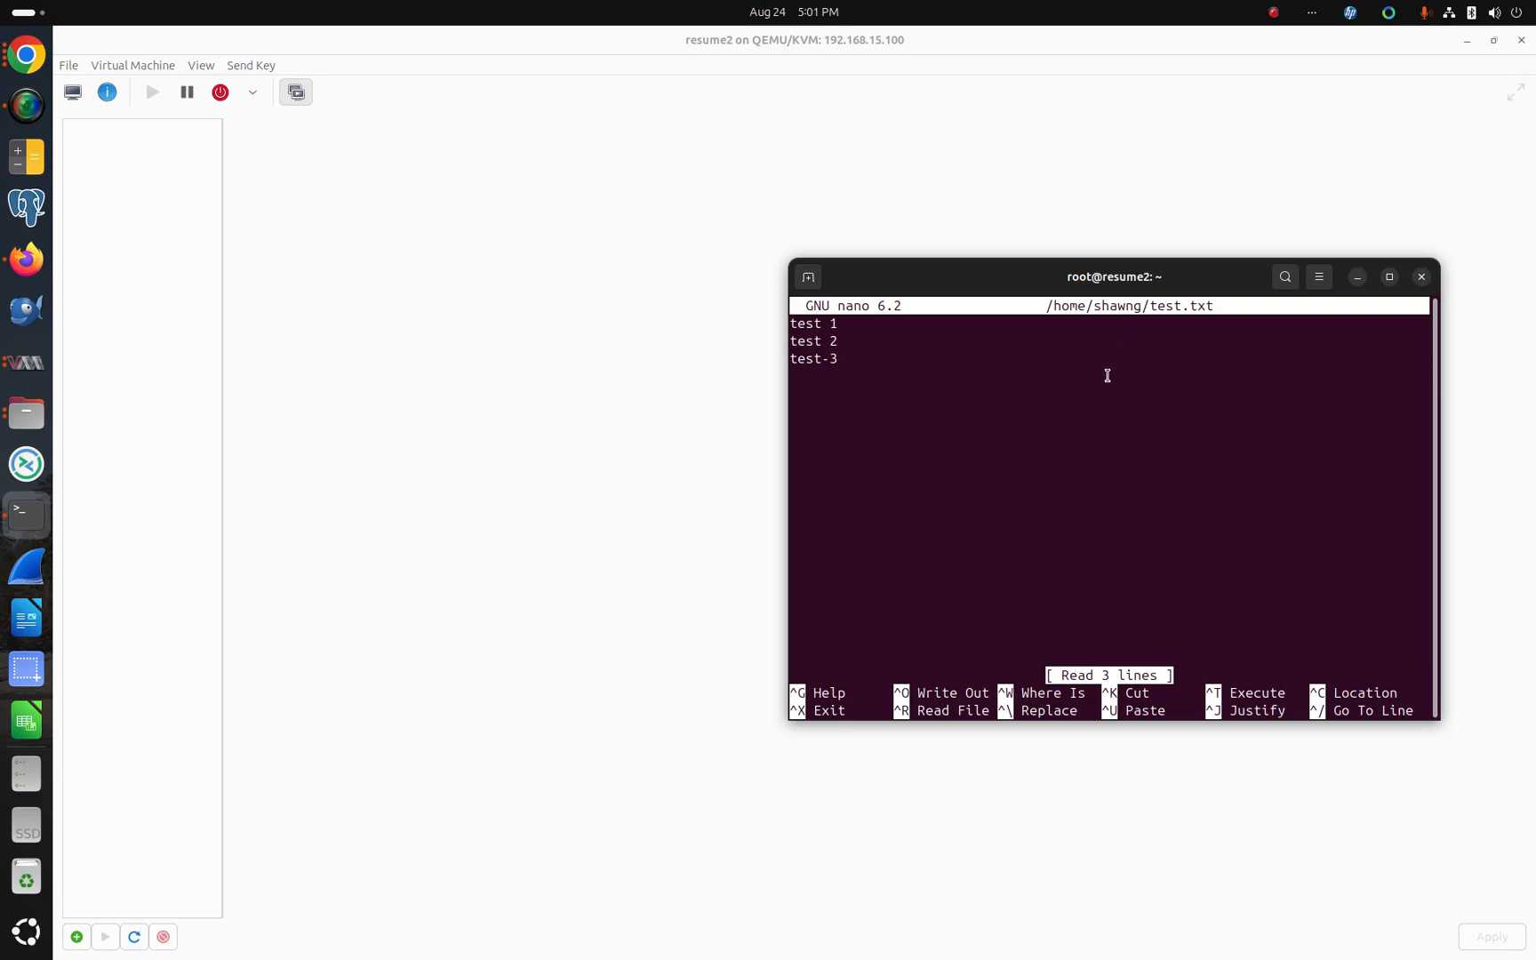
key("ctrl+x")
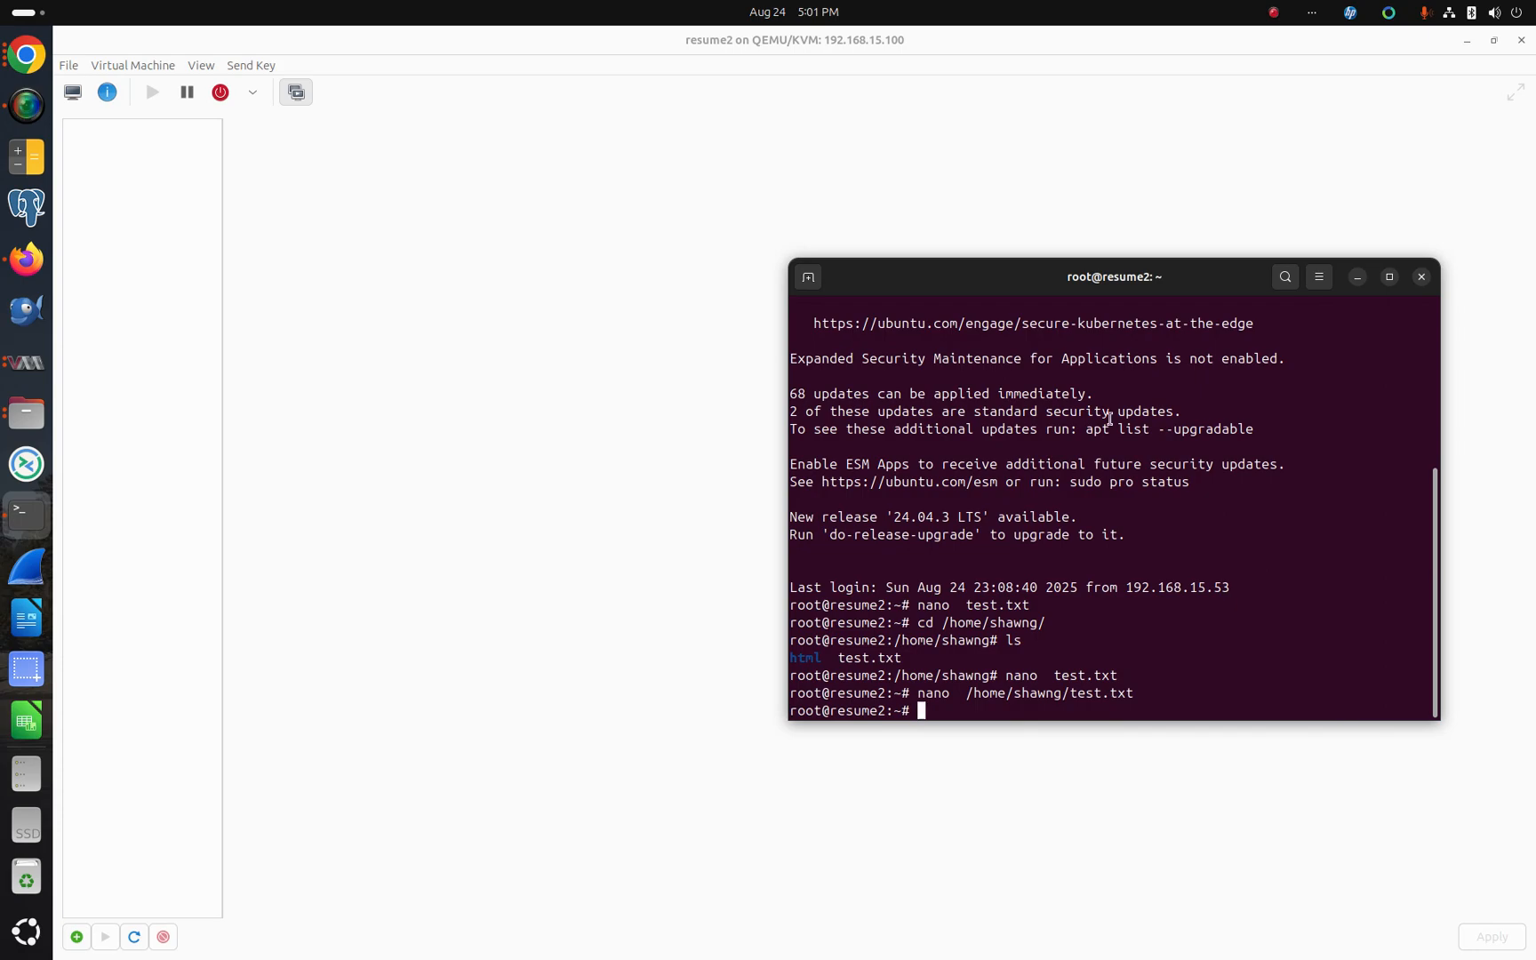
key("Up")
key("Return")
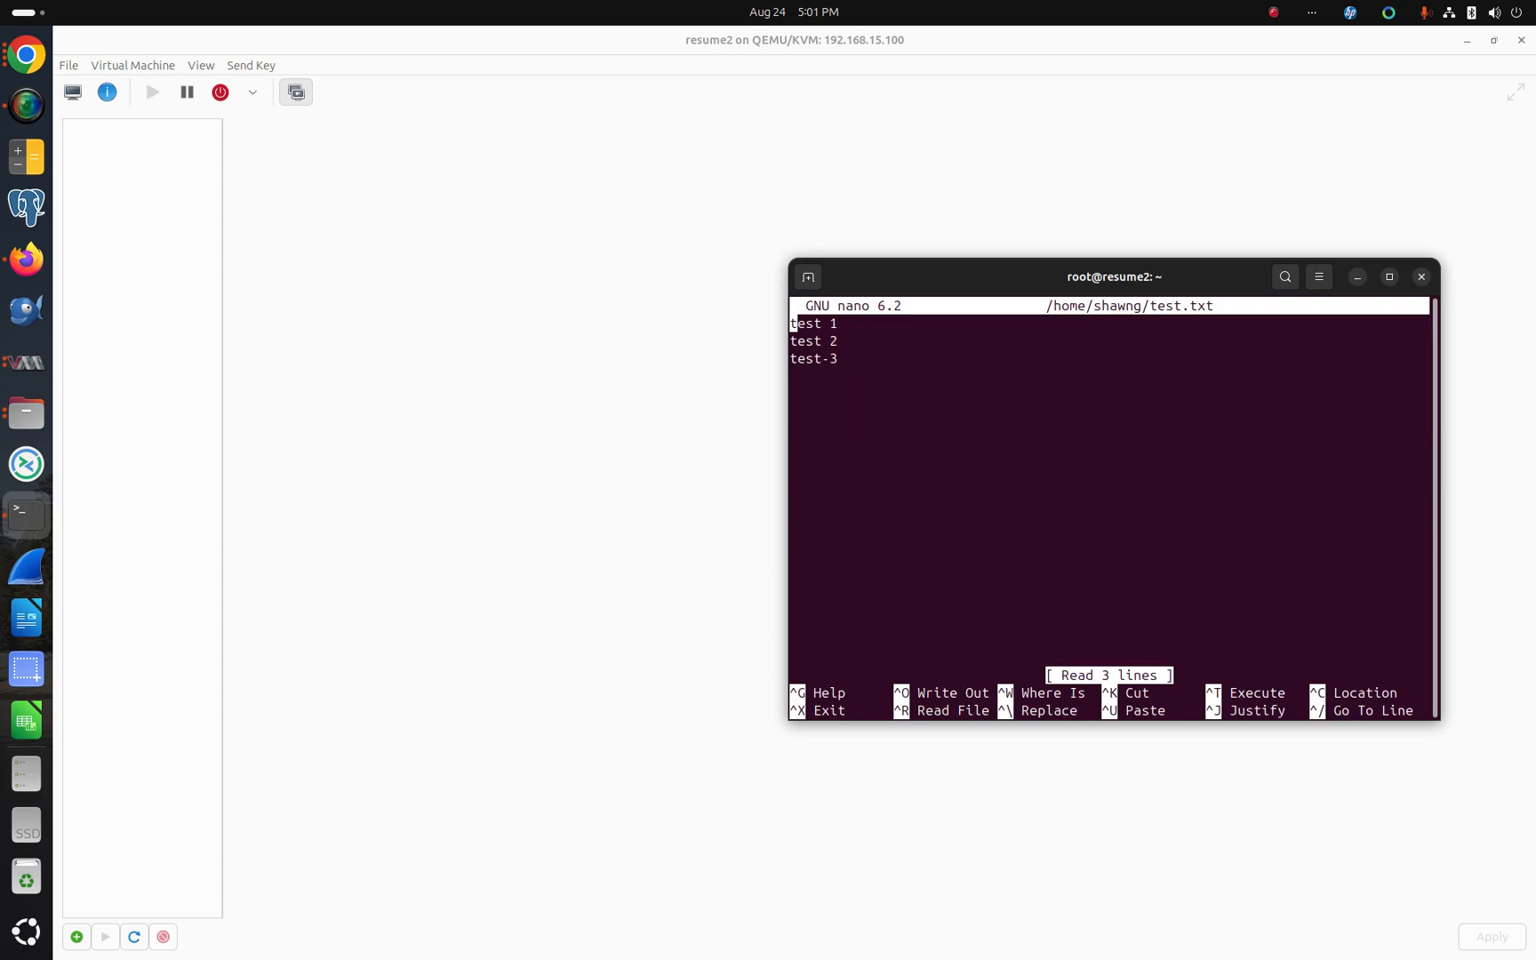